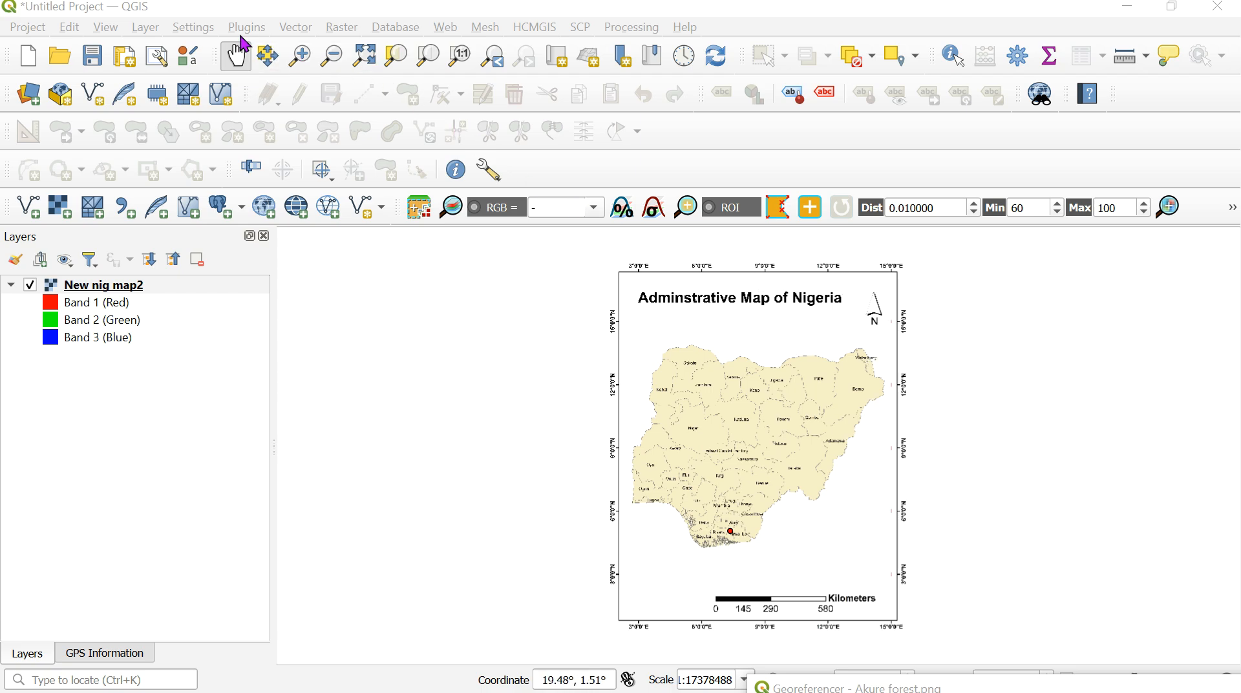
- Open the Georeferencer and reposition its window over the map canvas
click(157, 35)
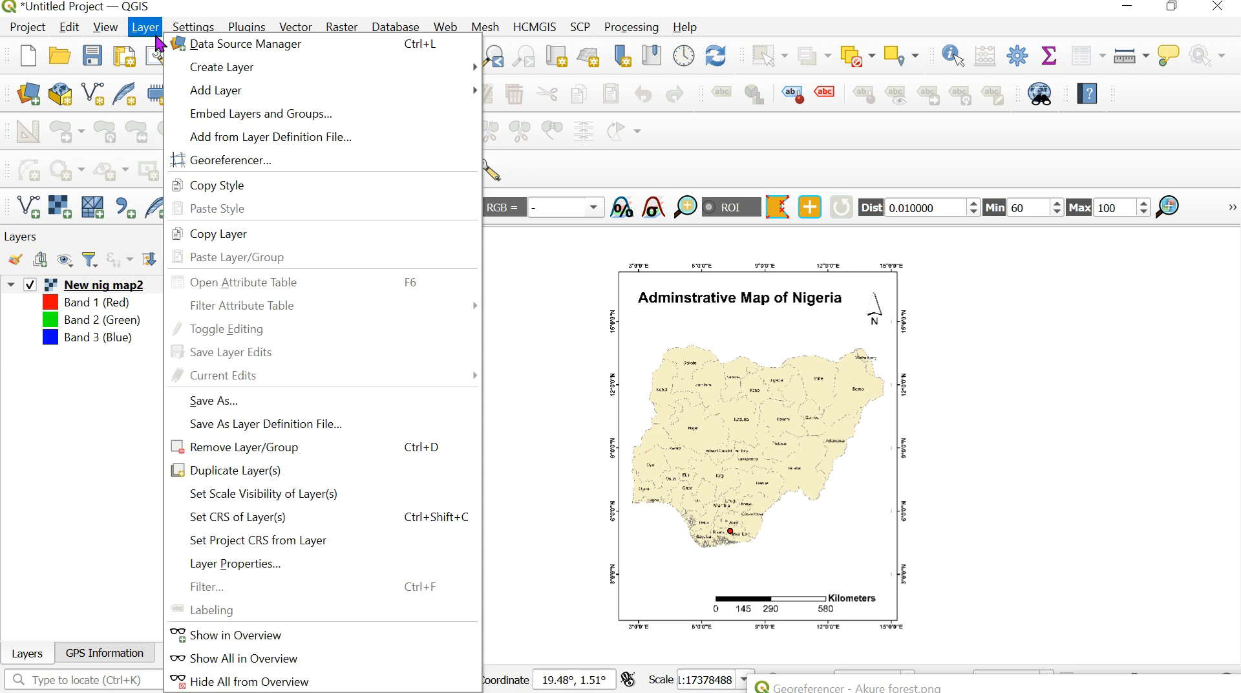
click(199, 158)
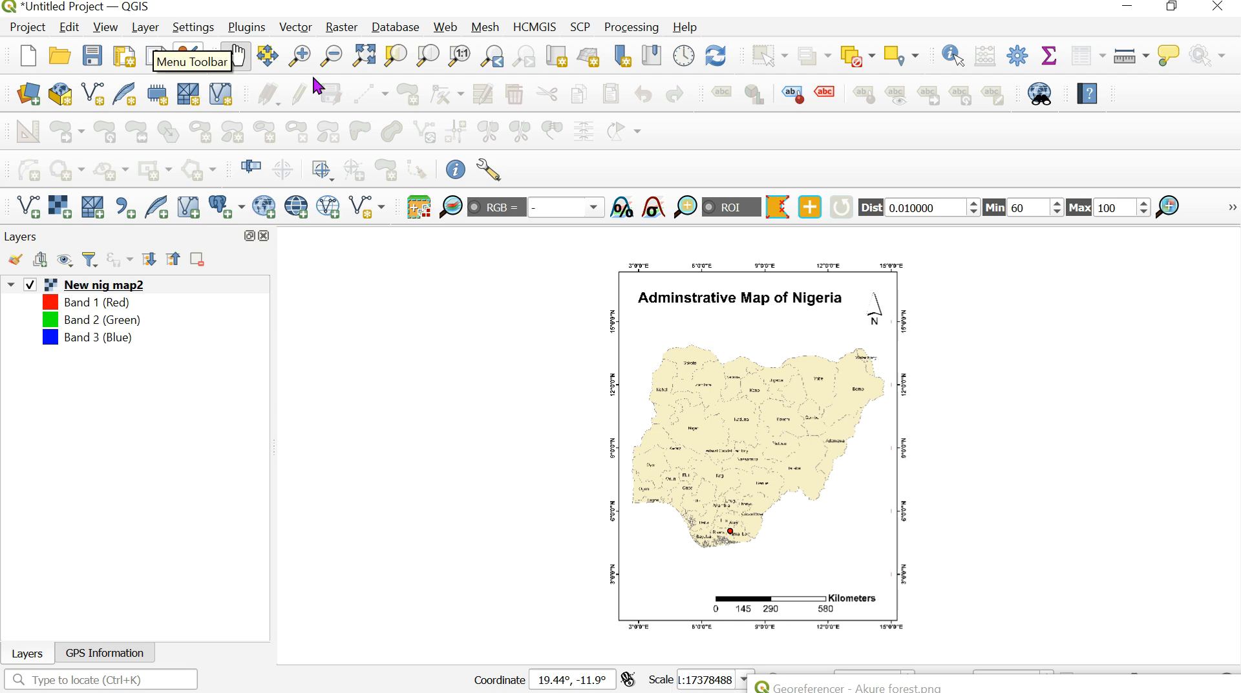
click(144, 29)
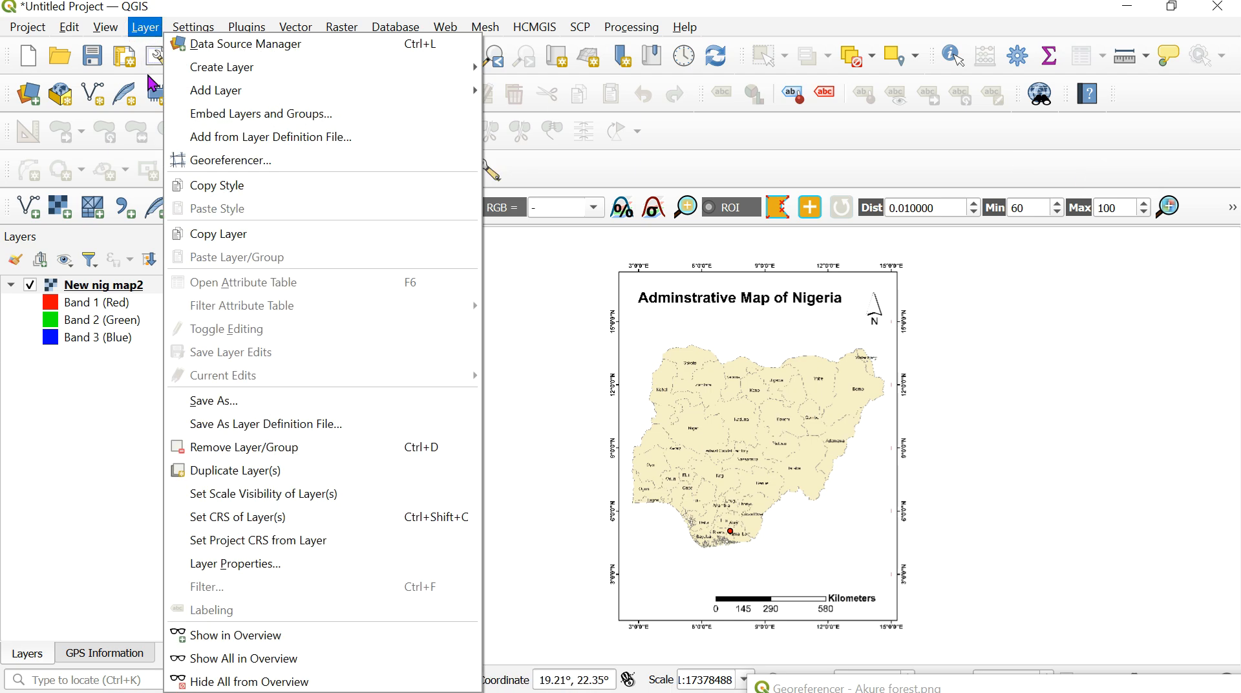
click(182, 156)
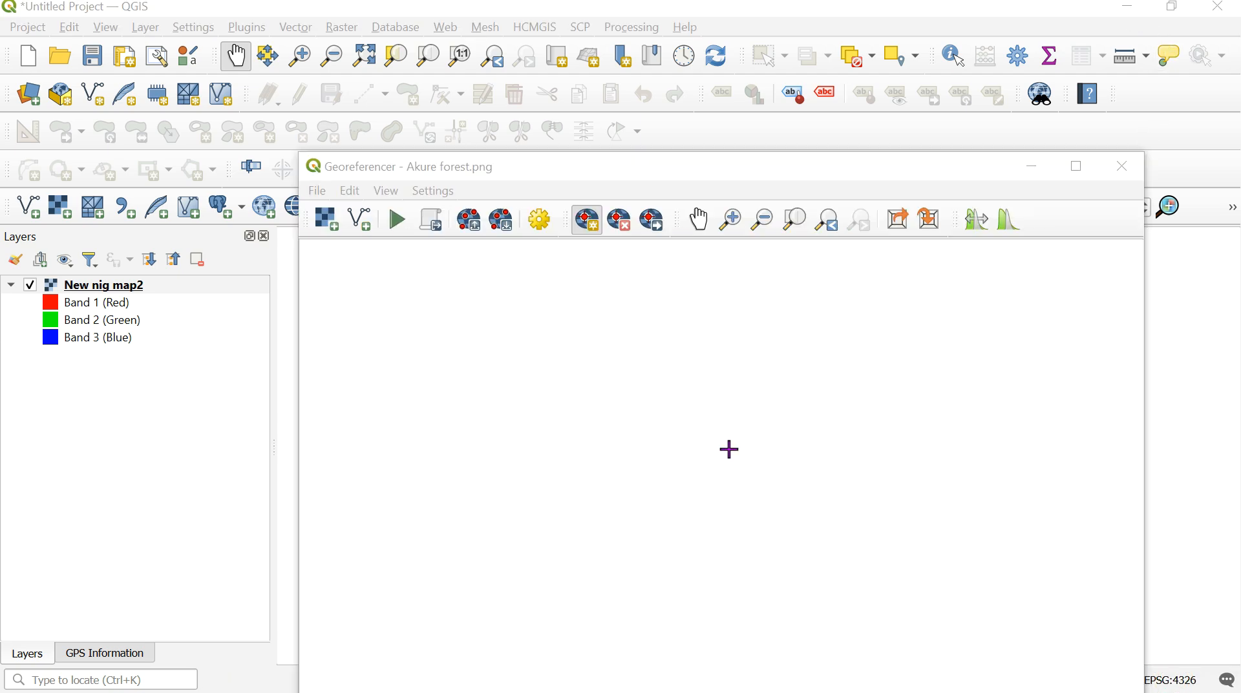
drag(695, 183, 707, 148)
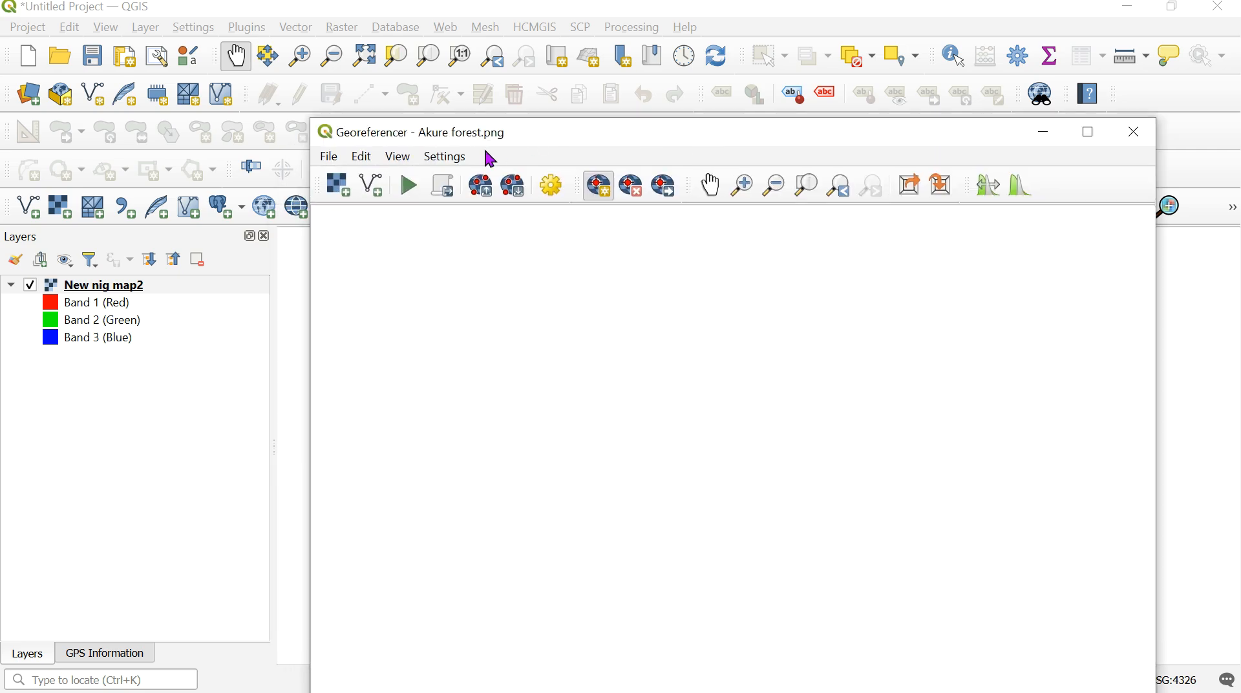
- Begin opening a raster for georeferencing and browse Local Disk (C:) to the GIS Lecture Resources folder inside FWT 421
click(331, 157)
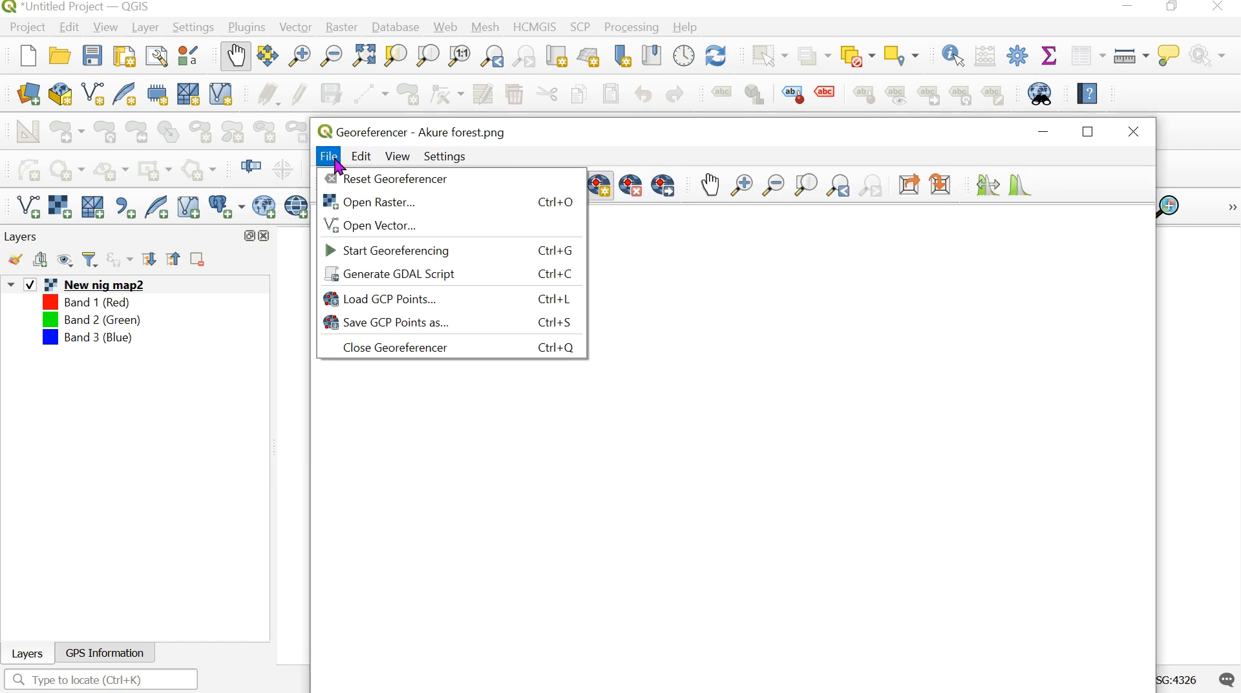
click(347, 203)
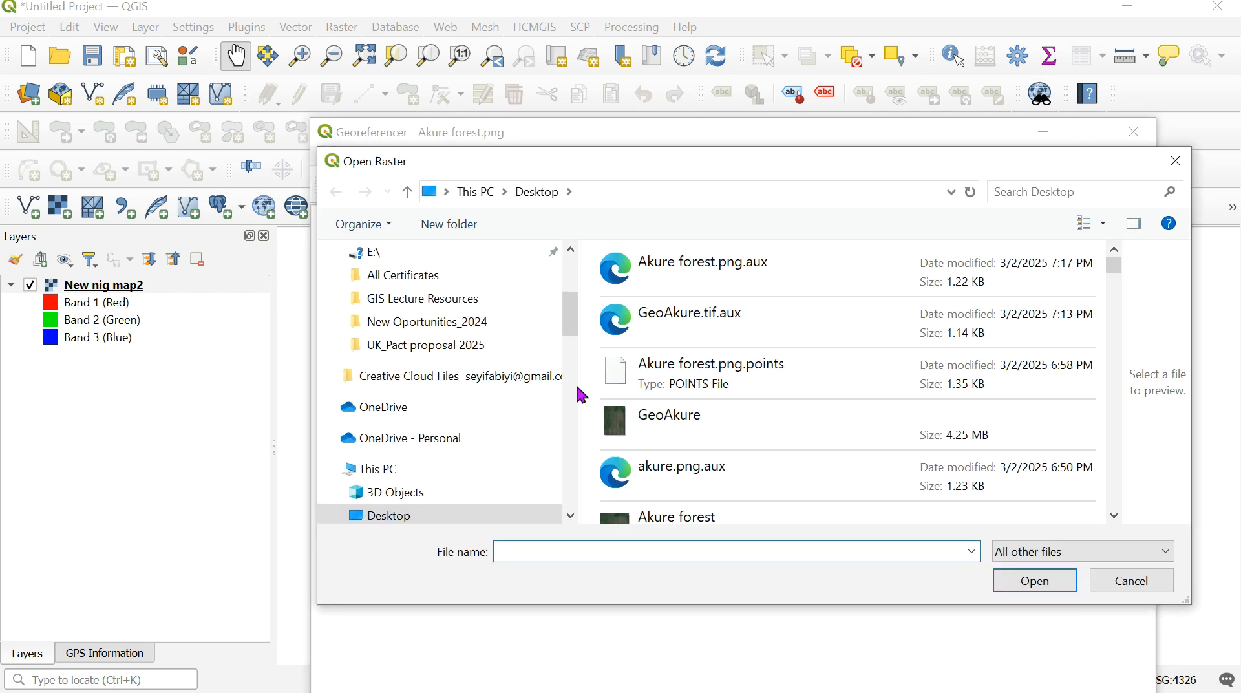
click(575, 330)
drag(576, 329, 575, 363)
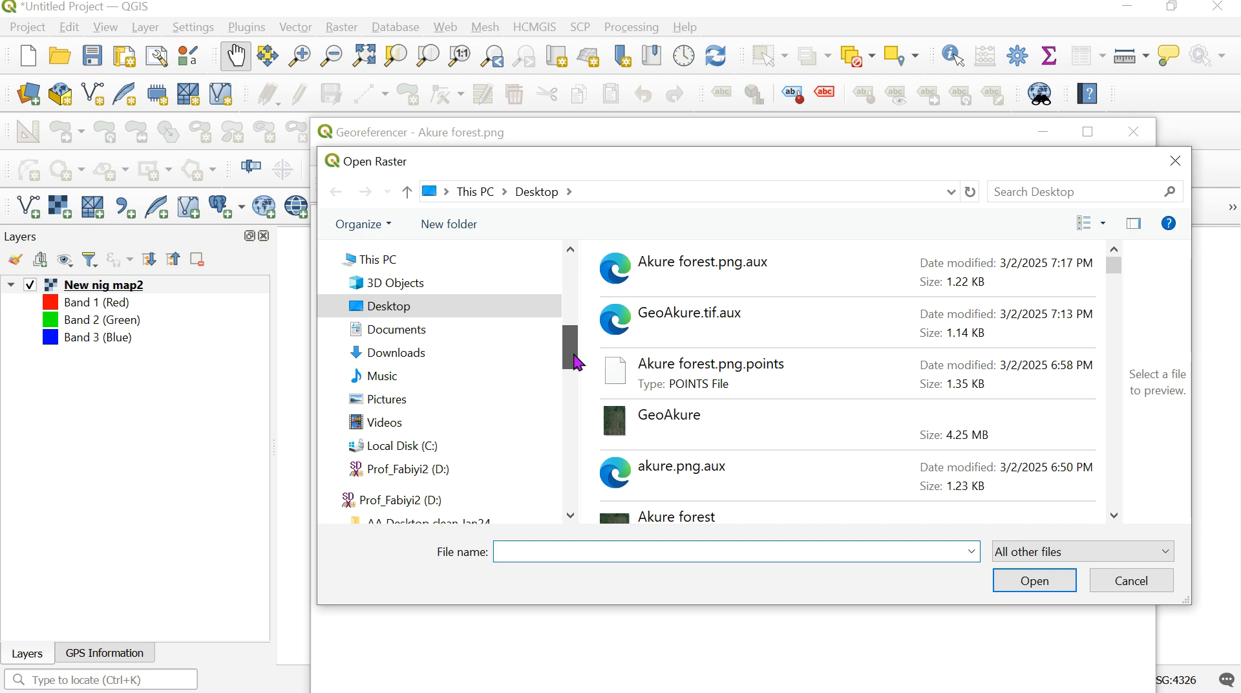
click(455, 453)
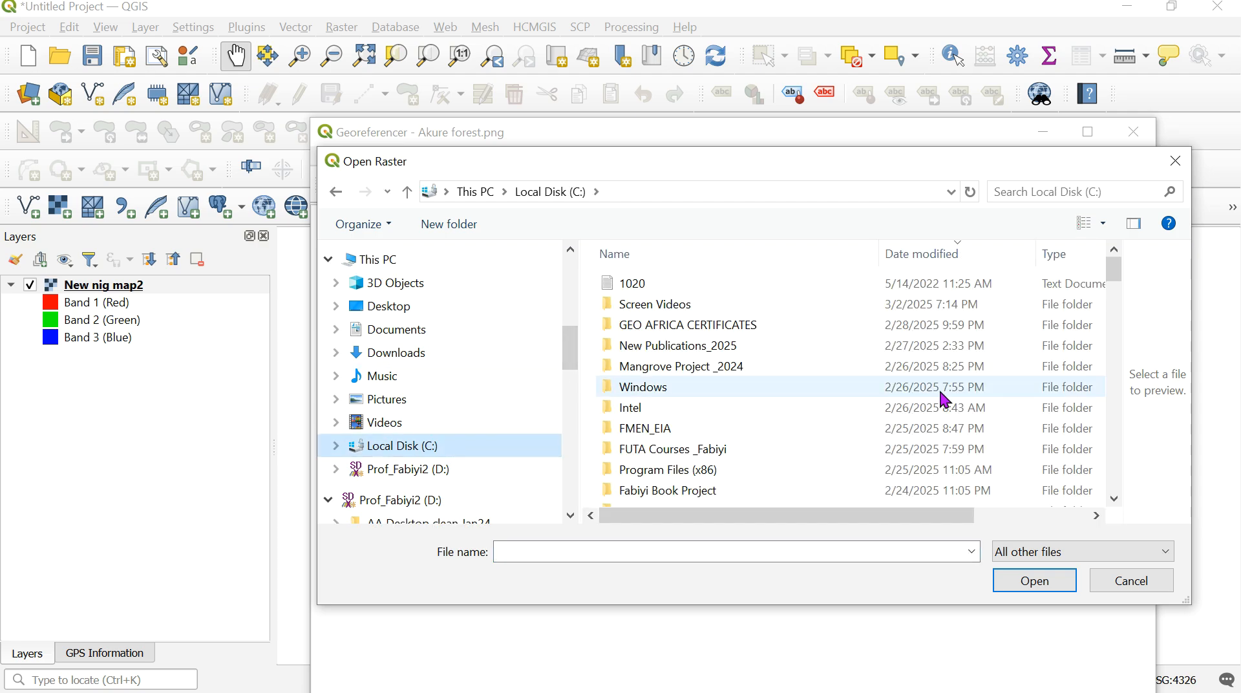
drag(1120, 284, 1118, 292)
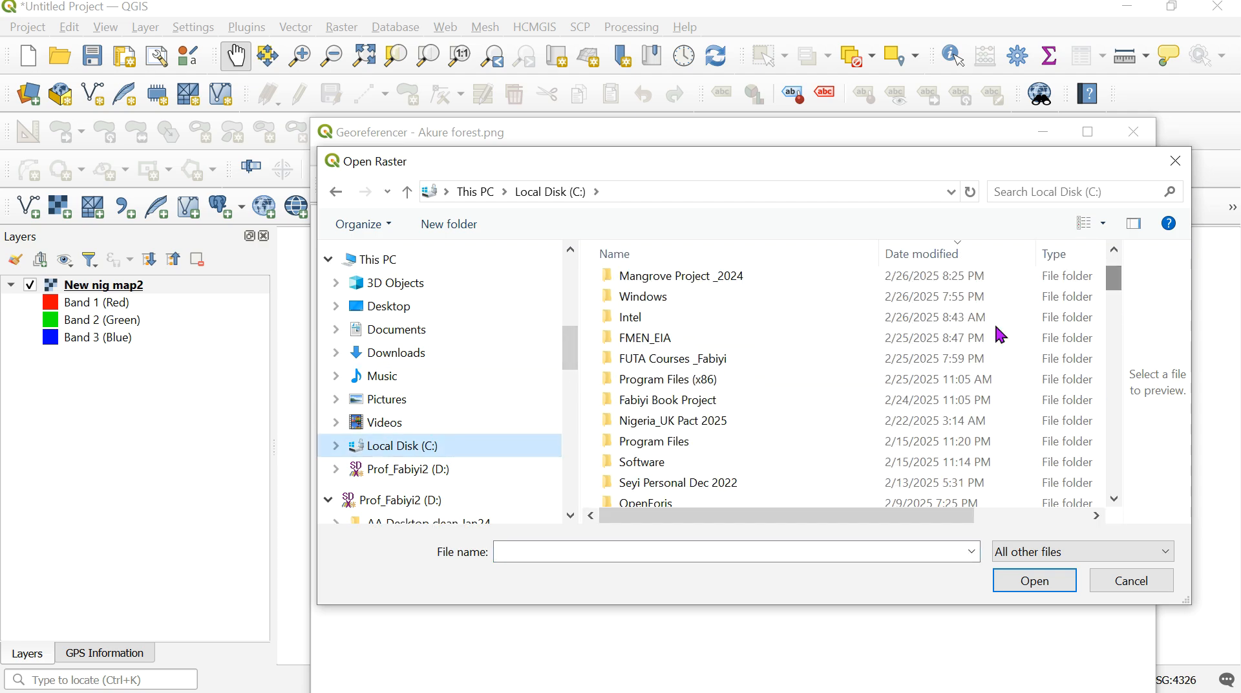
click(734, 362)
double_click(735, 362)
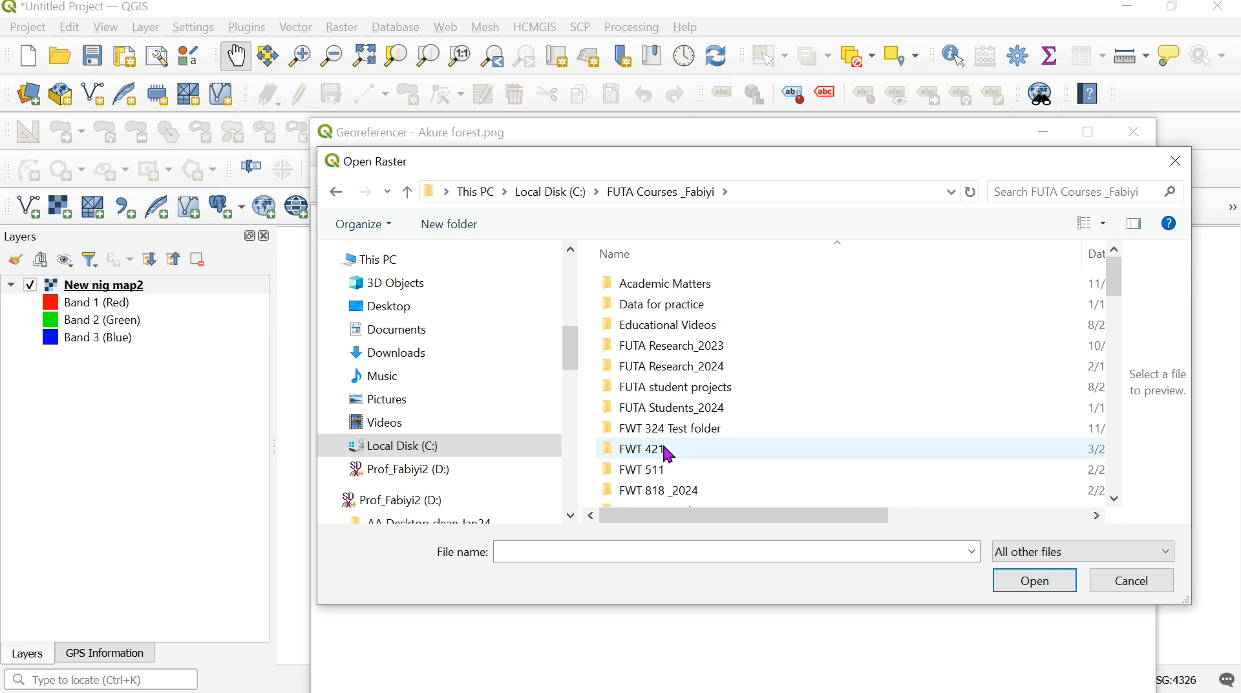
double_click(668, 453)
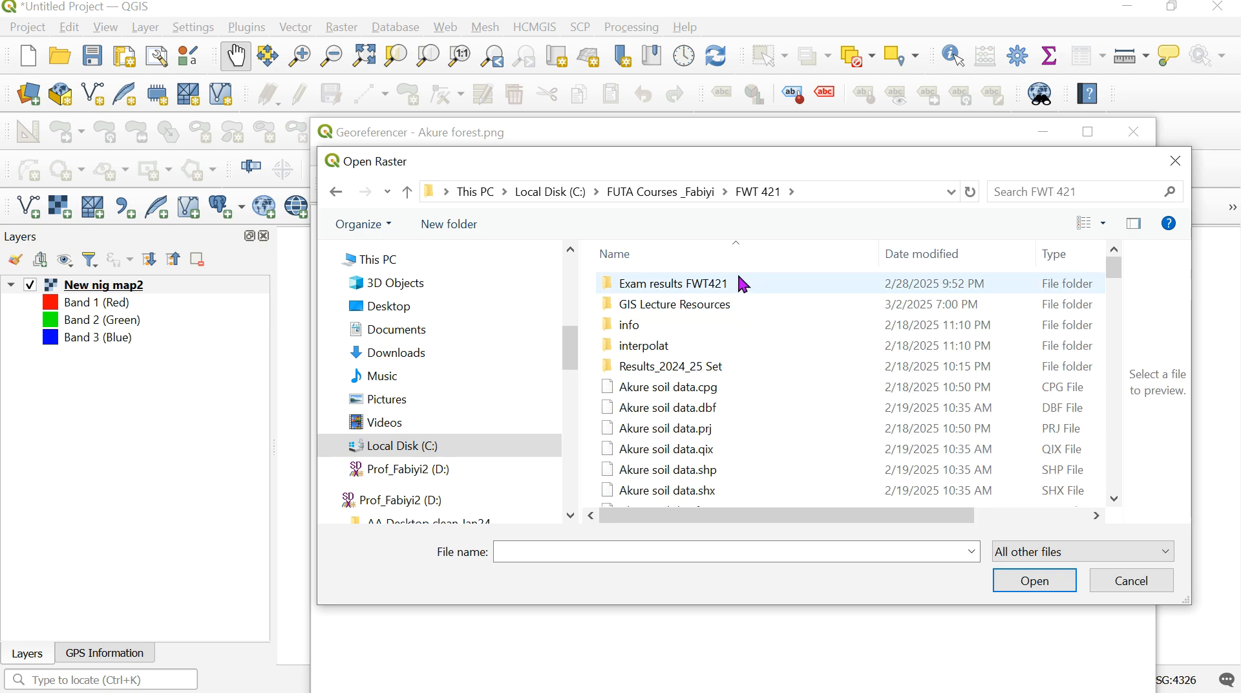
click(685, 306)
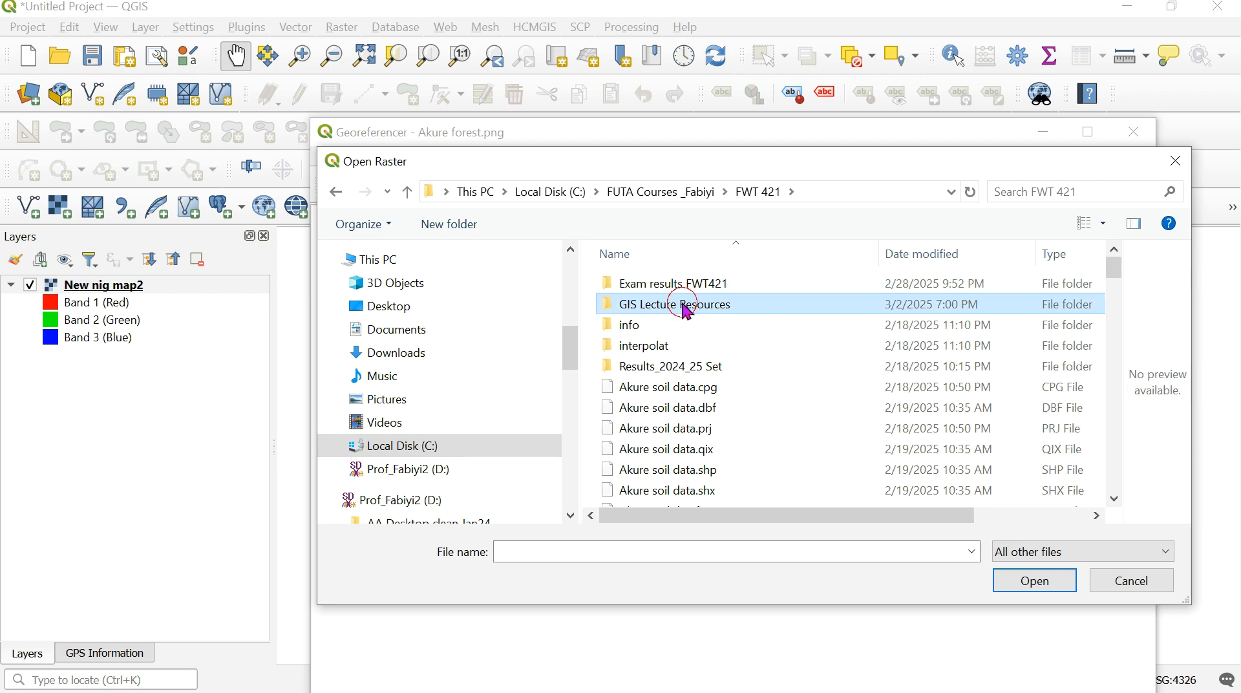
double_click(686, 308)
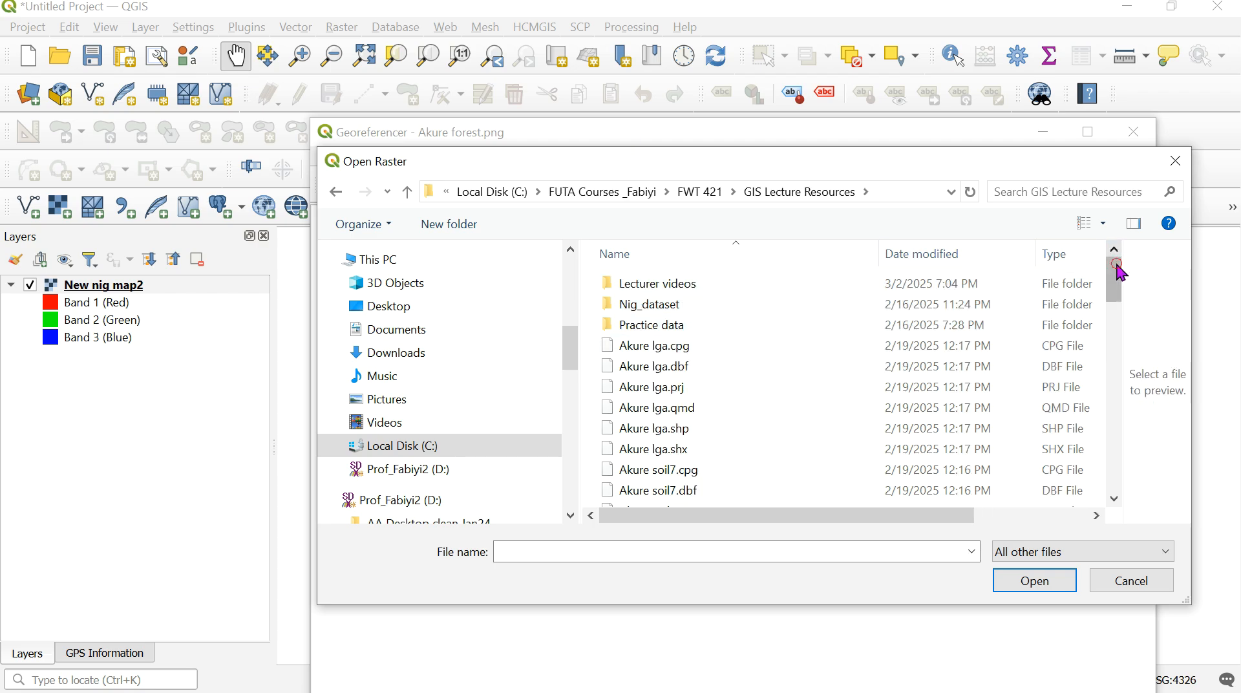
- Load the New nig map2 TIF file from the GIS Lecture Resources folder into the Georeferencer
drag(1121, 272, 1113, 391)
click(648, 446)
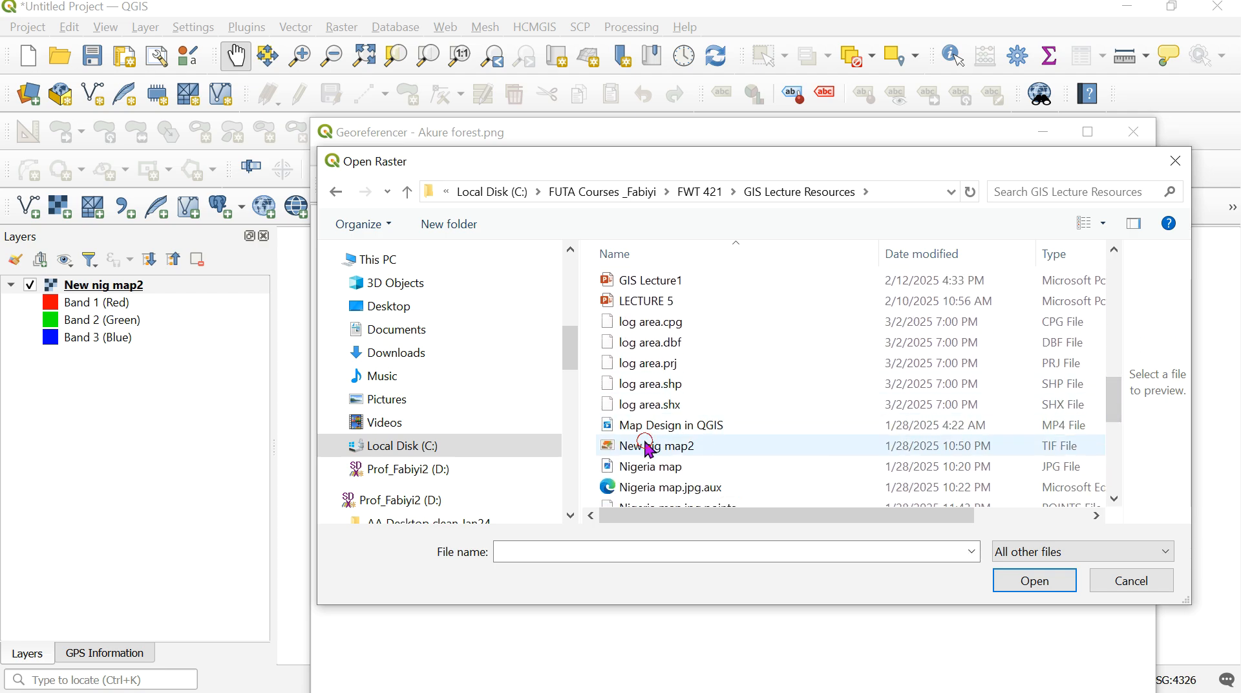
click(1024, 588)
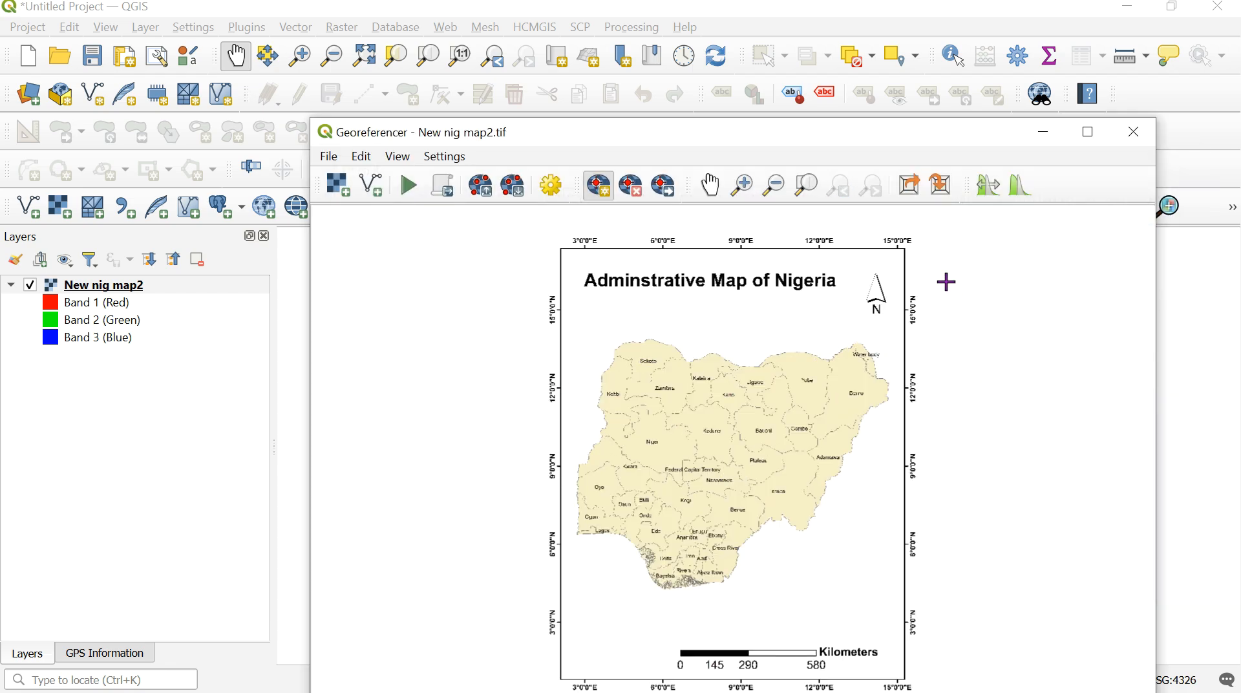
- Place a control point on the grid cross at 15°0'0"E, 15°0'0"N beside the north arrow
click(748, 186)
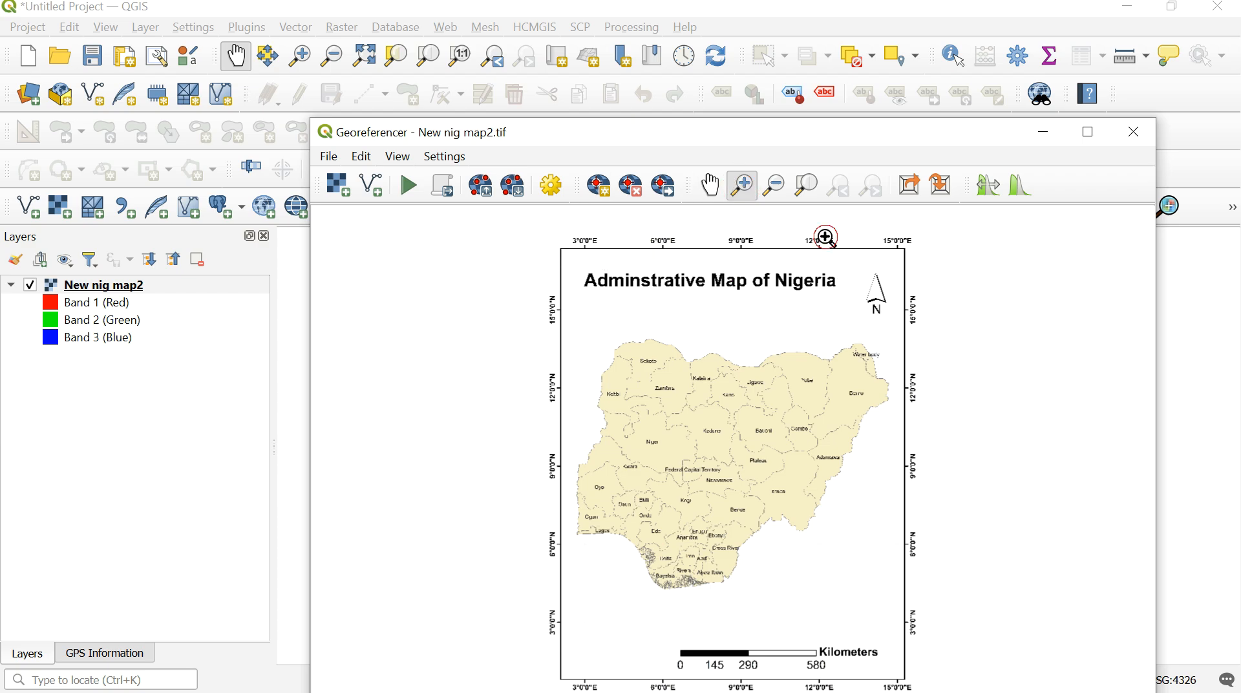
drag(831, 239, 988, 352)
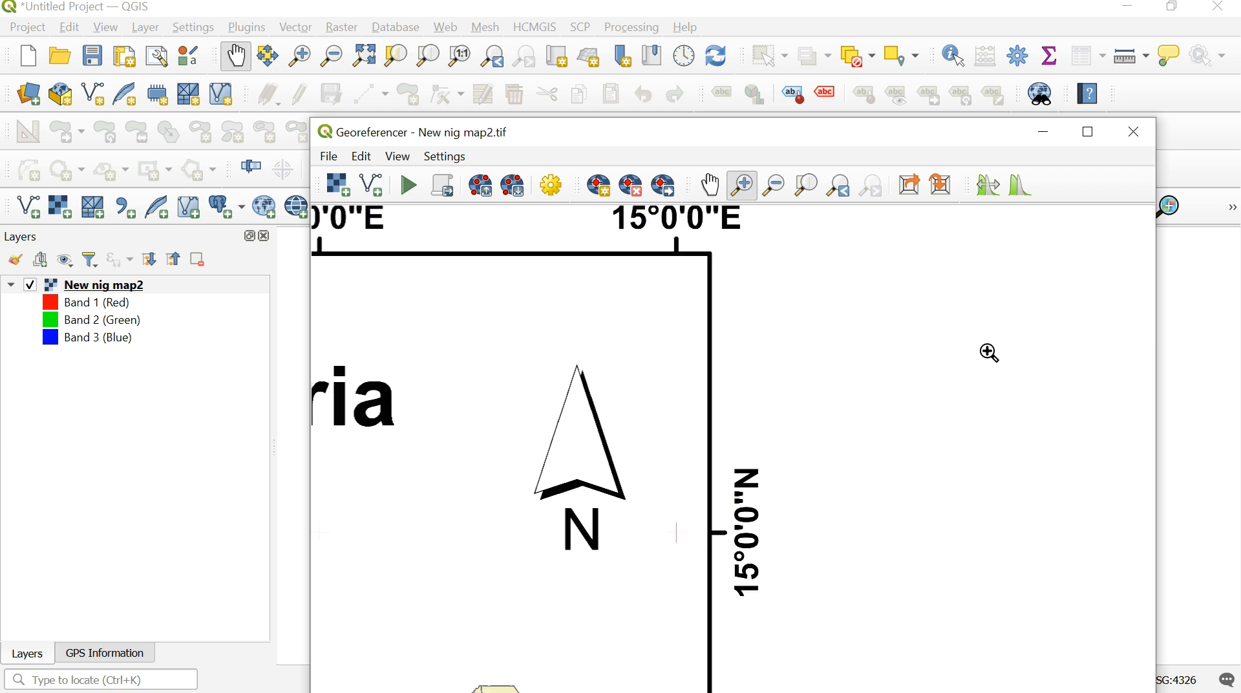
click(942, 360)
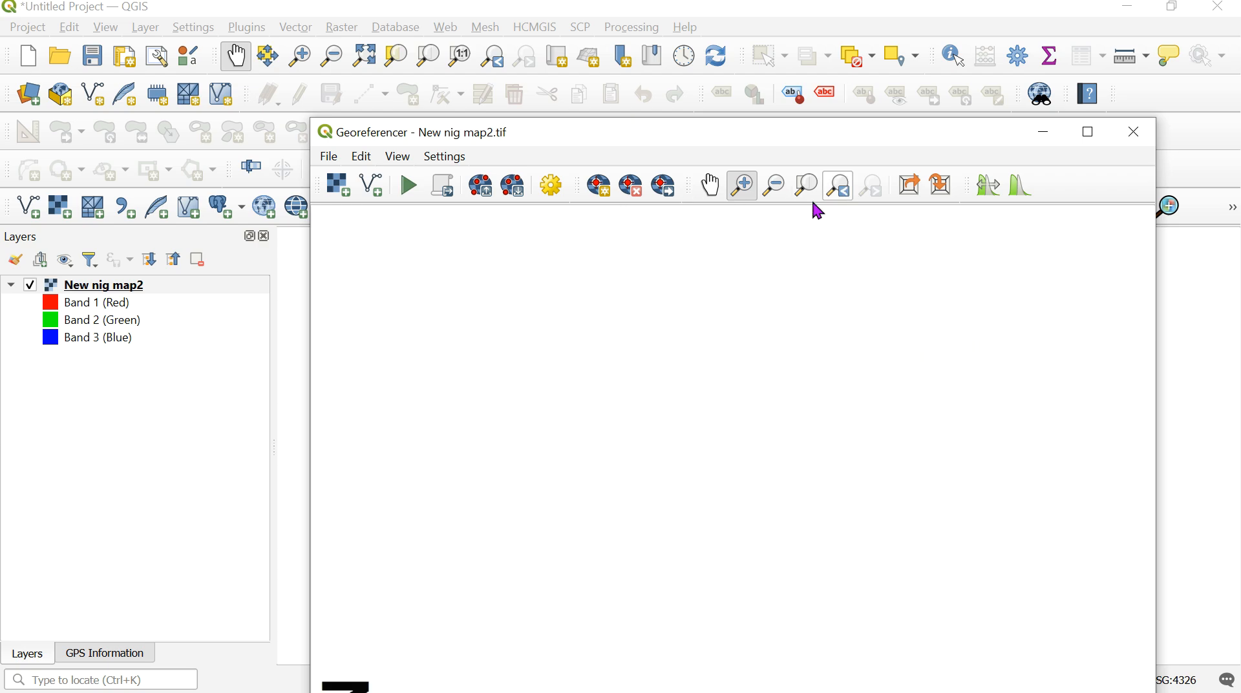
click(774, 186)
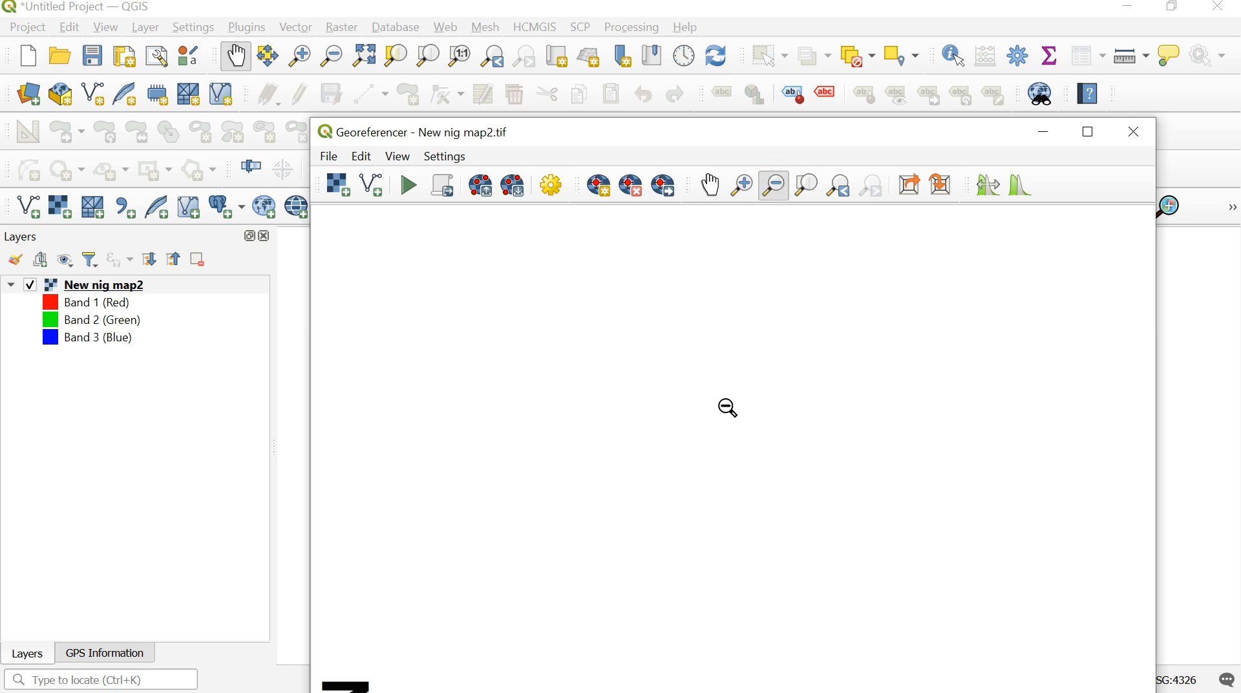
click(729, 407)
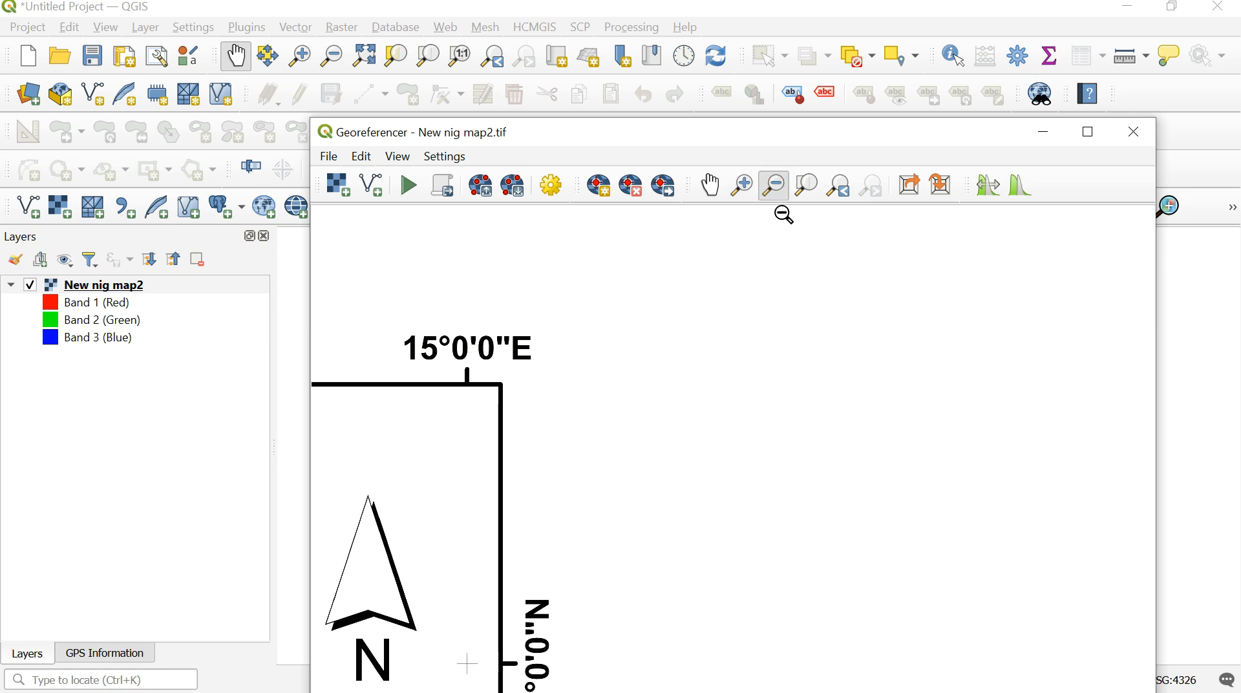
click(711, 185)
drag(552, 663, 666, 579)
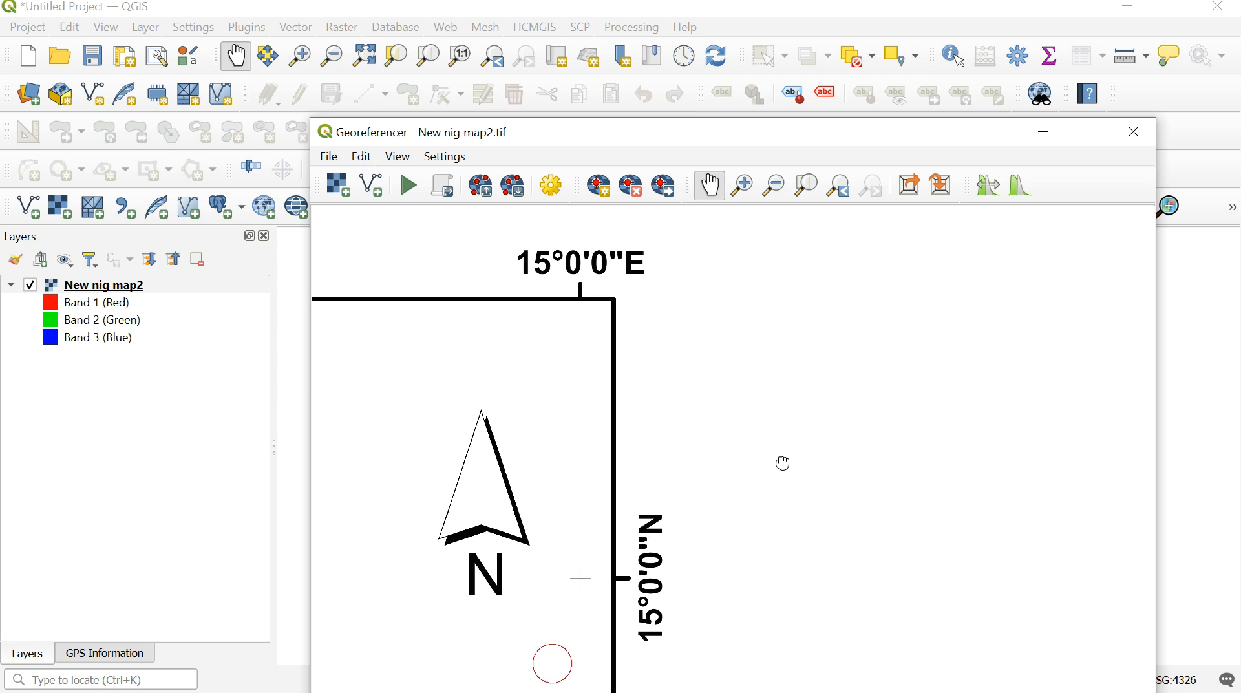
drag(782, 463, 796, 446)
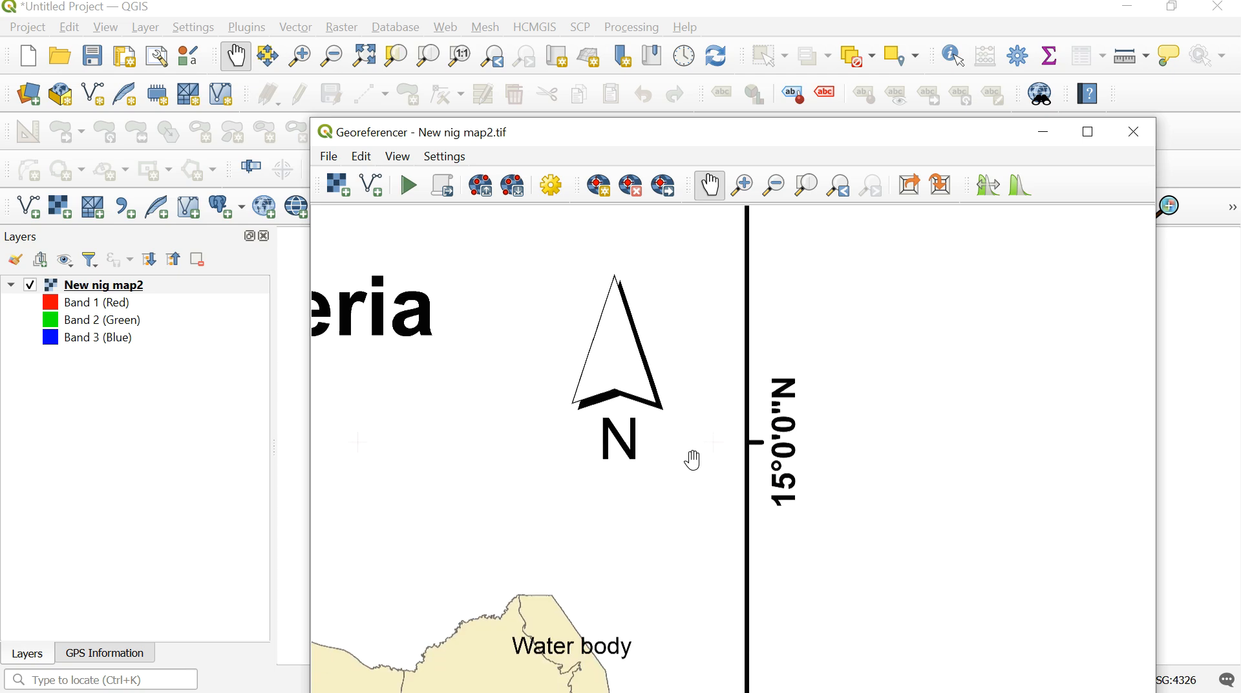
drag(709, 457, 778, 545)
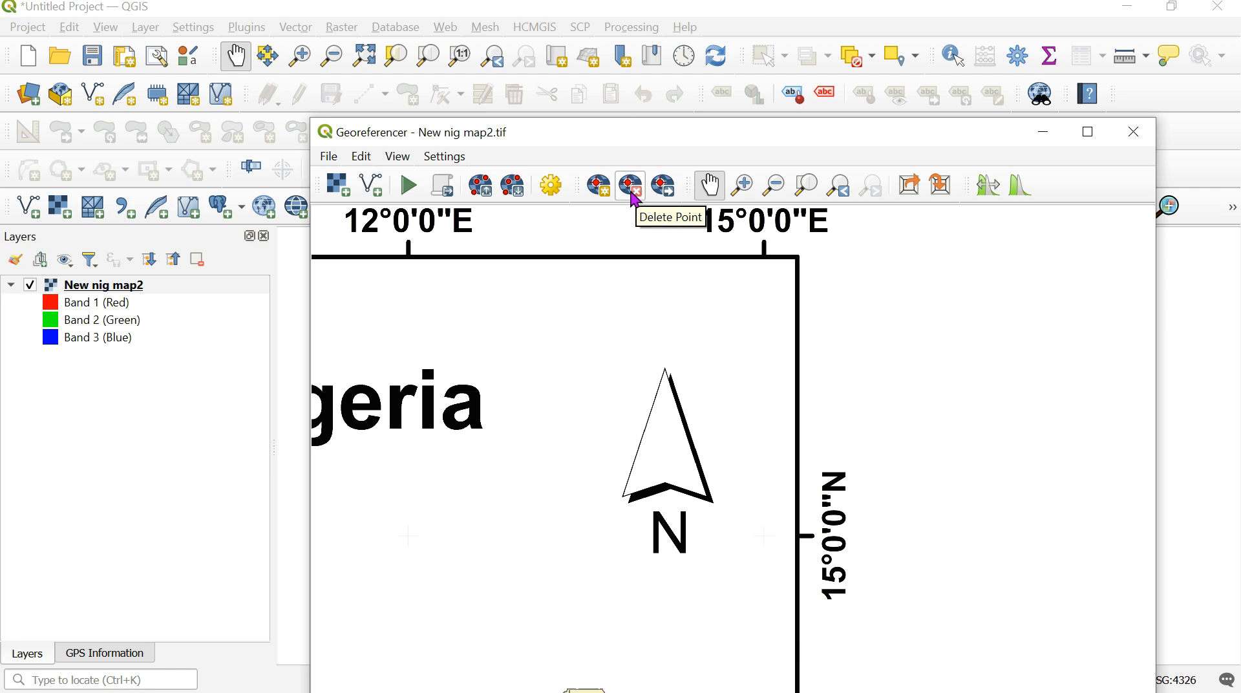
click(605, 197)
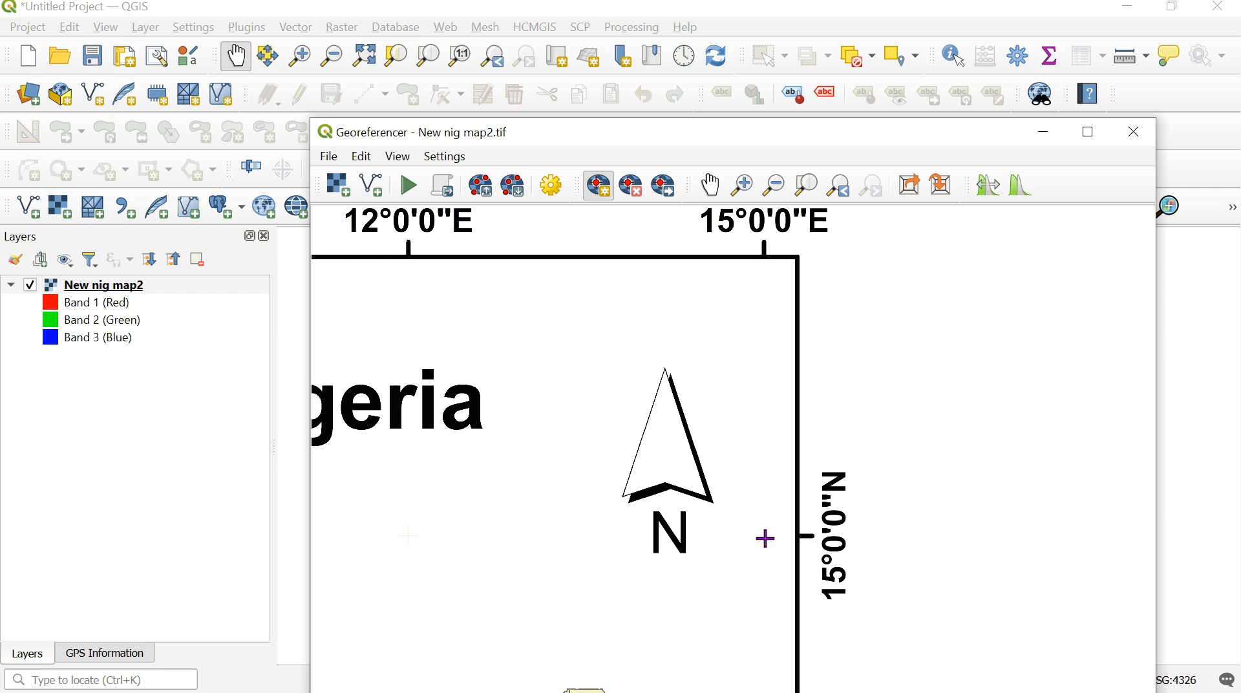
click(765, 533)
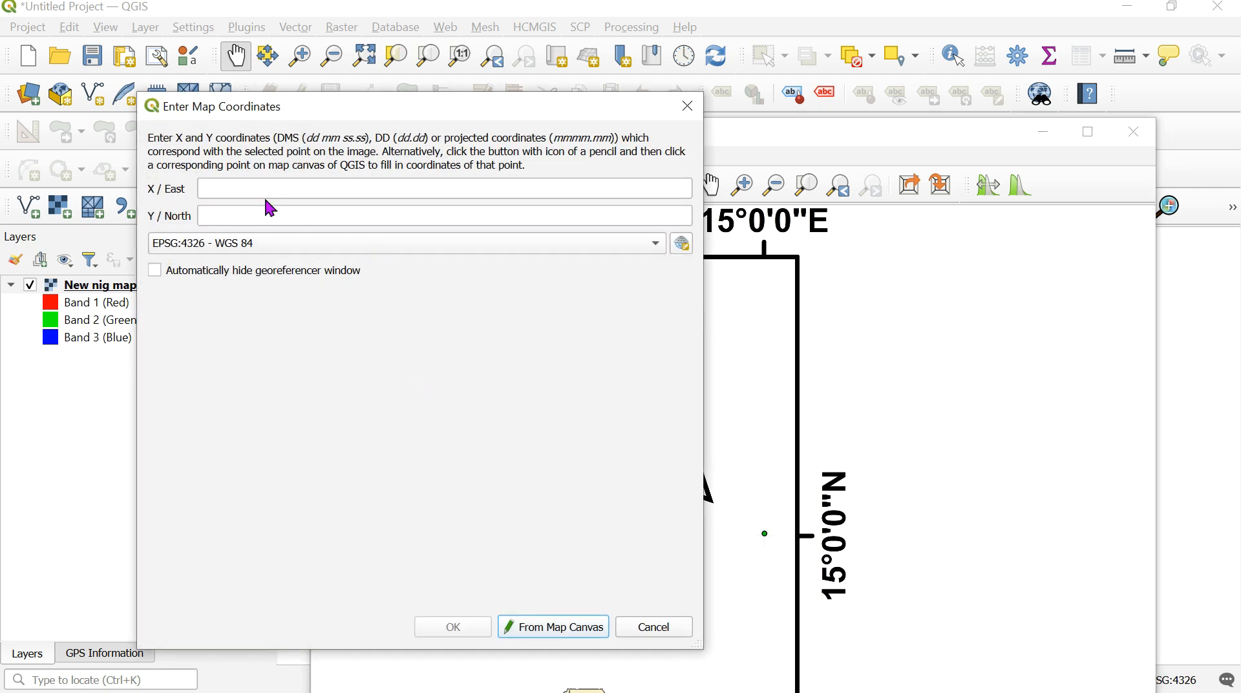
- Assign the control point the map coordinates X / East 15.00 and Y / North 15.00 in EPSG:4326 - WGS 84
click(266, 190)
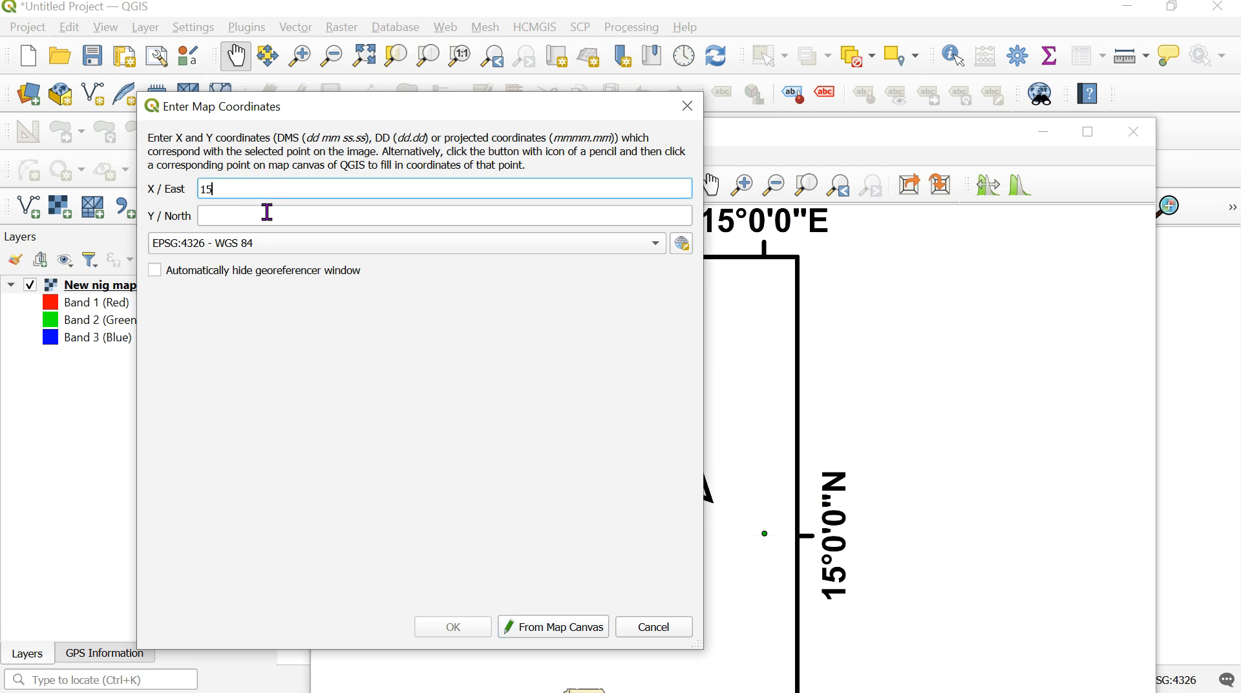
click(231, 219)
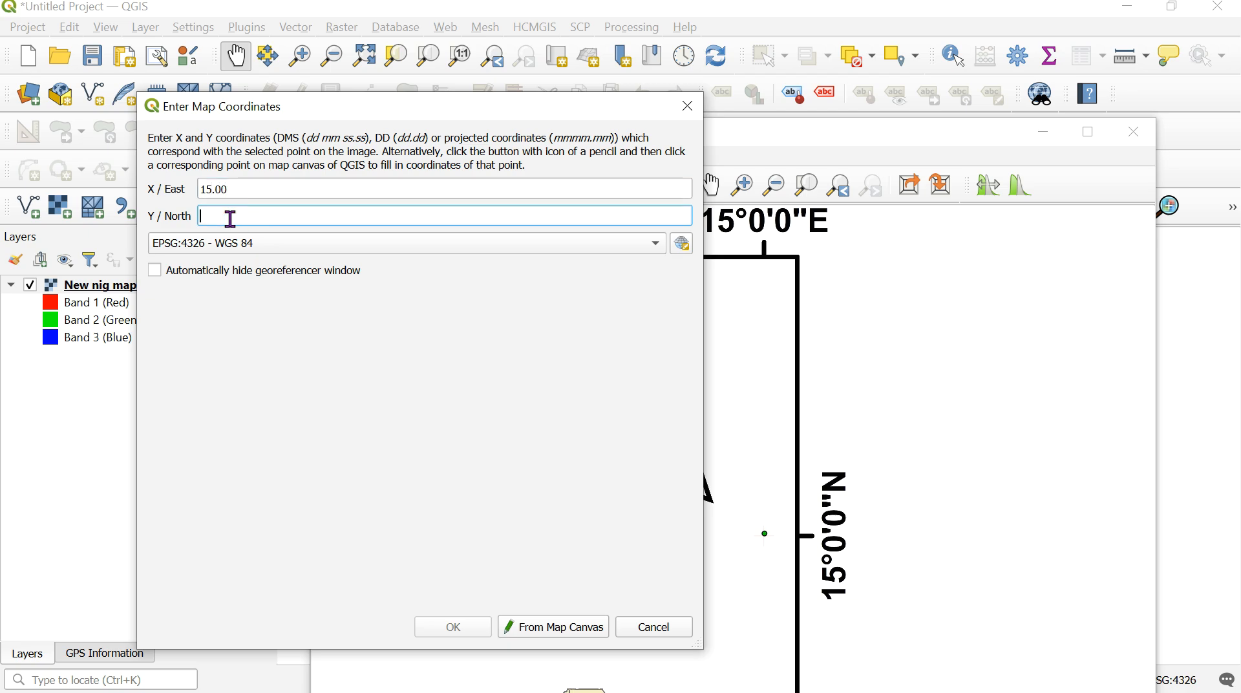
text(15.00)
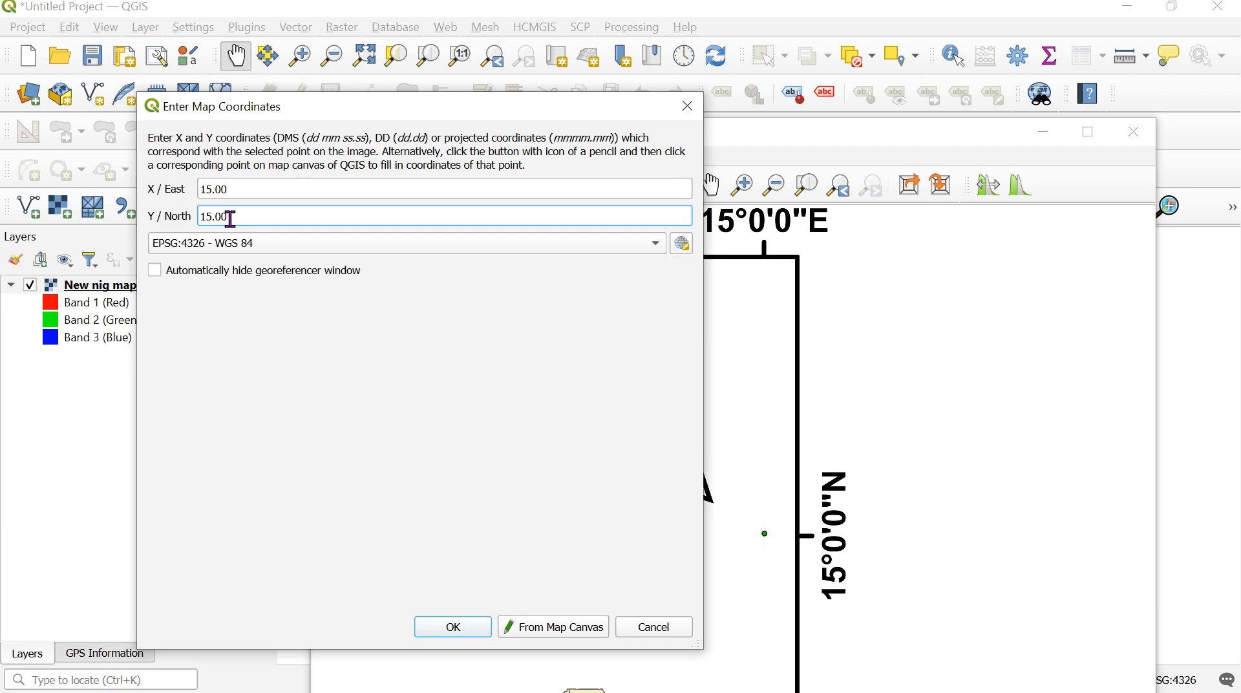
click(453, 627)
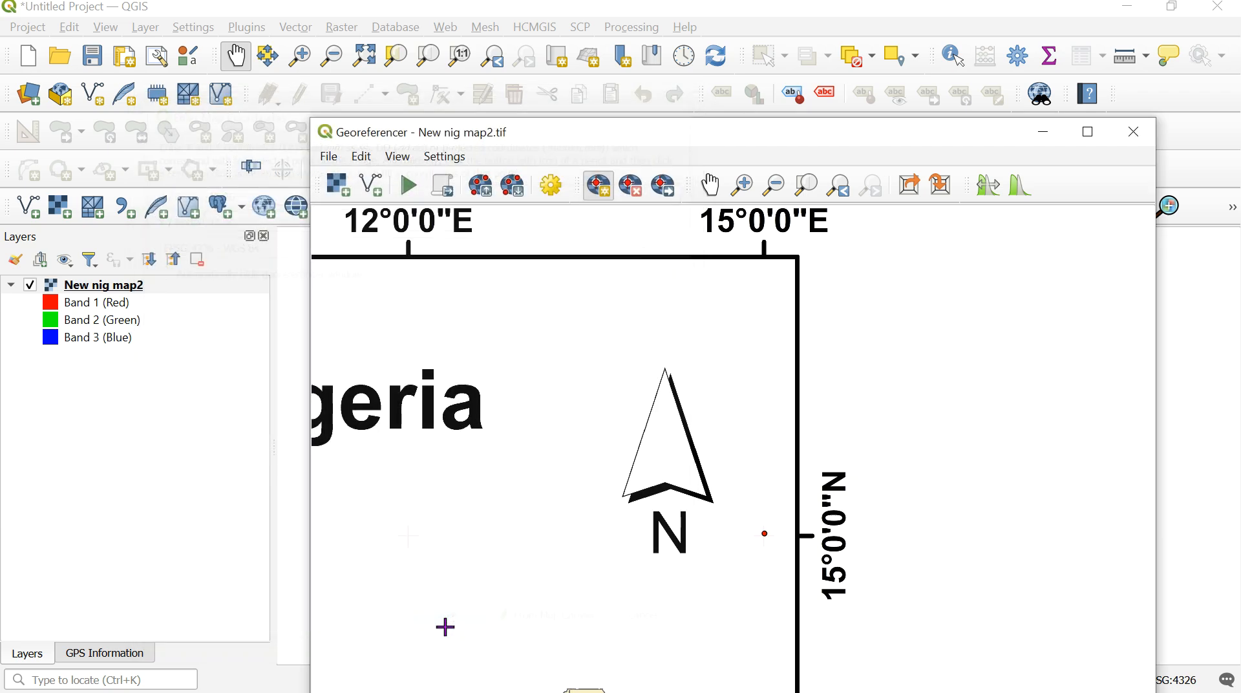
- Place a second control point on the grid cross at 15°0'0"E, 3°0'0"N near the map's southeast corner
click(713, 191)
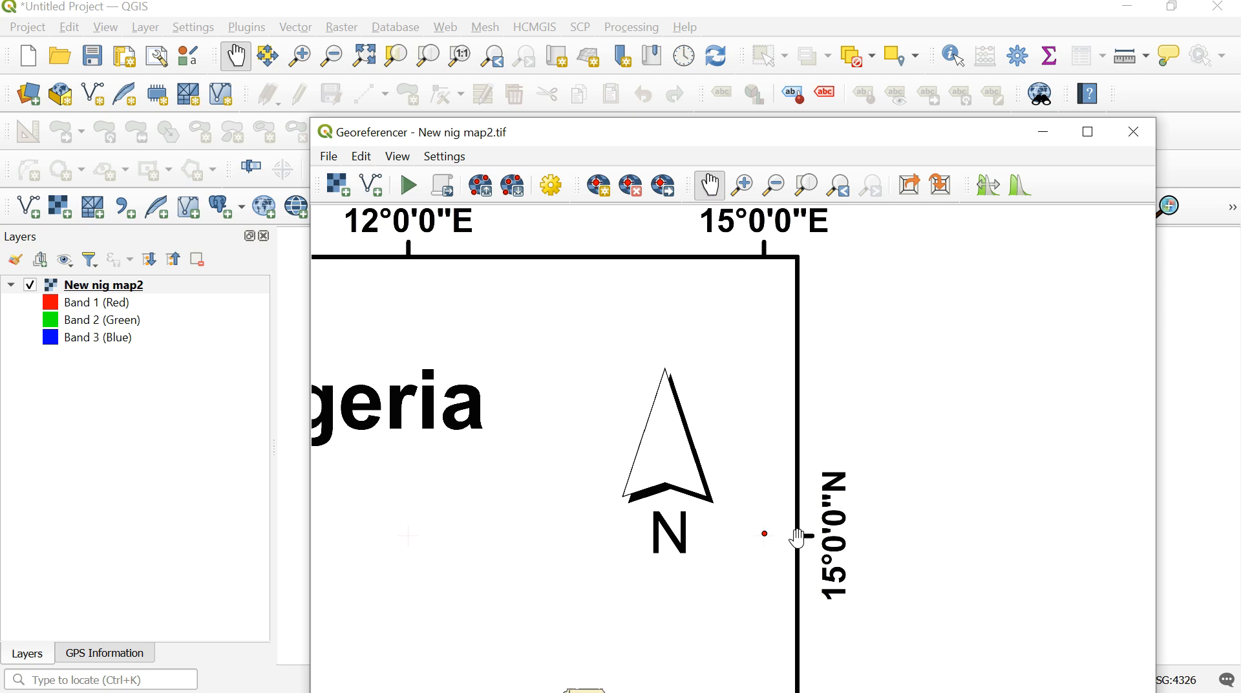
drag(799, 539, 741, 235)
drag(753, 615, 769, 285)
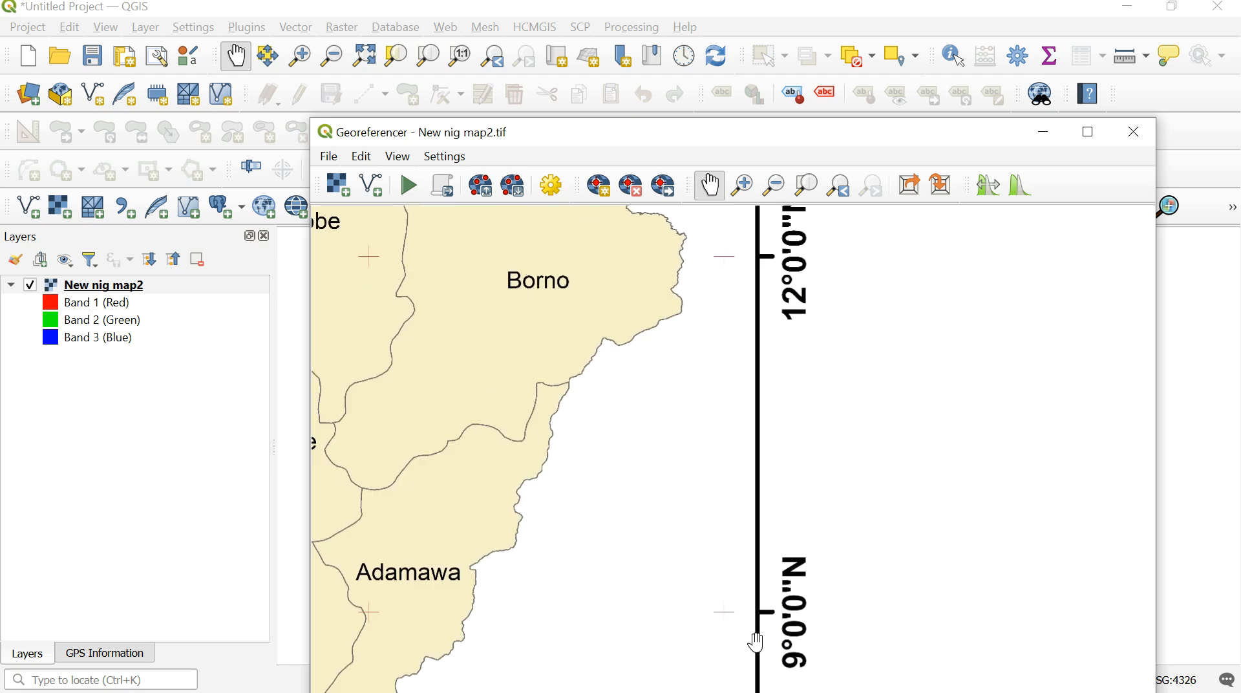
drag(755, 642, 786, 224)
drag(717, 570, 706, 299)
drag(703, 641, 689, 457)
drag(701, 358, 725, 488)
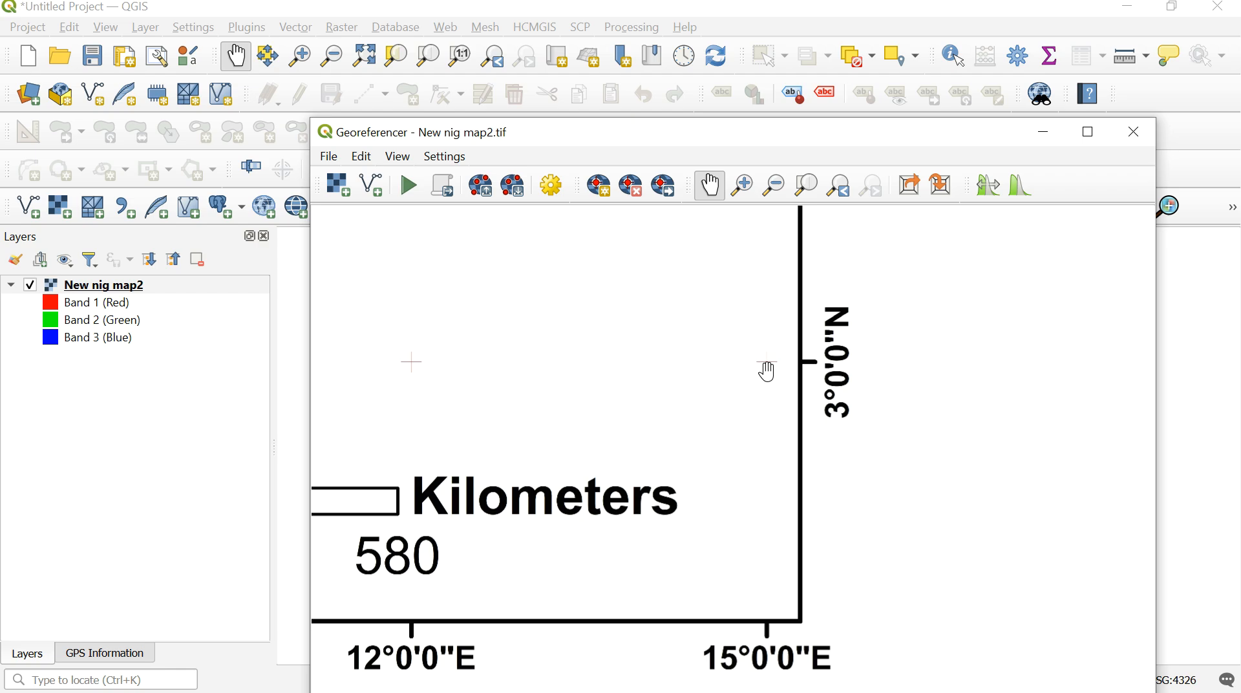
click(601, 191)
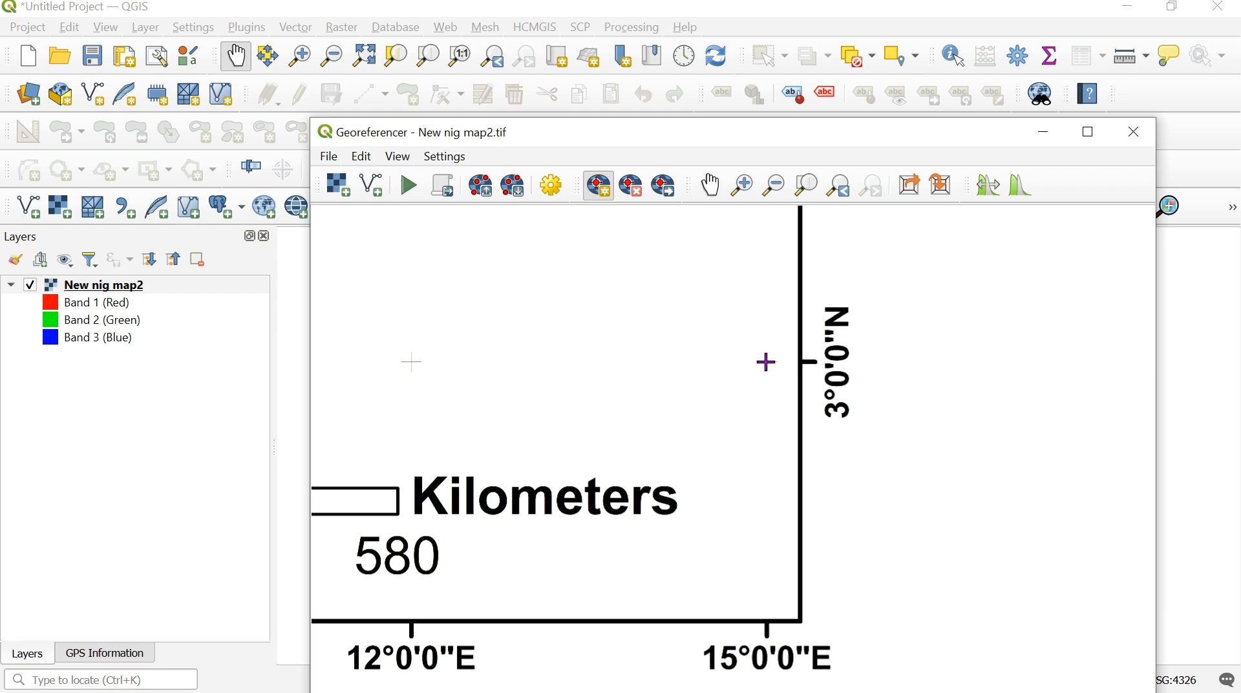
click(412, 362)
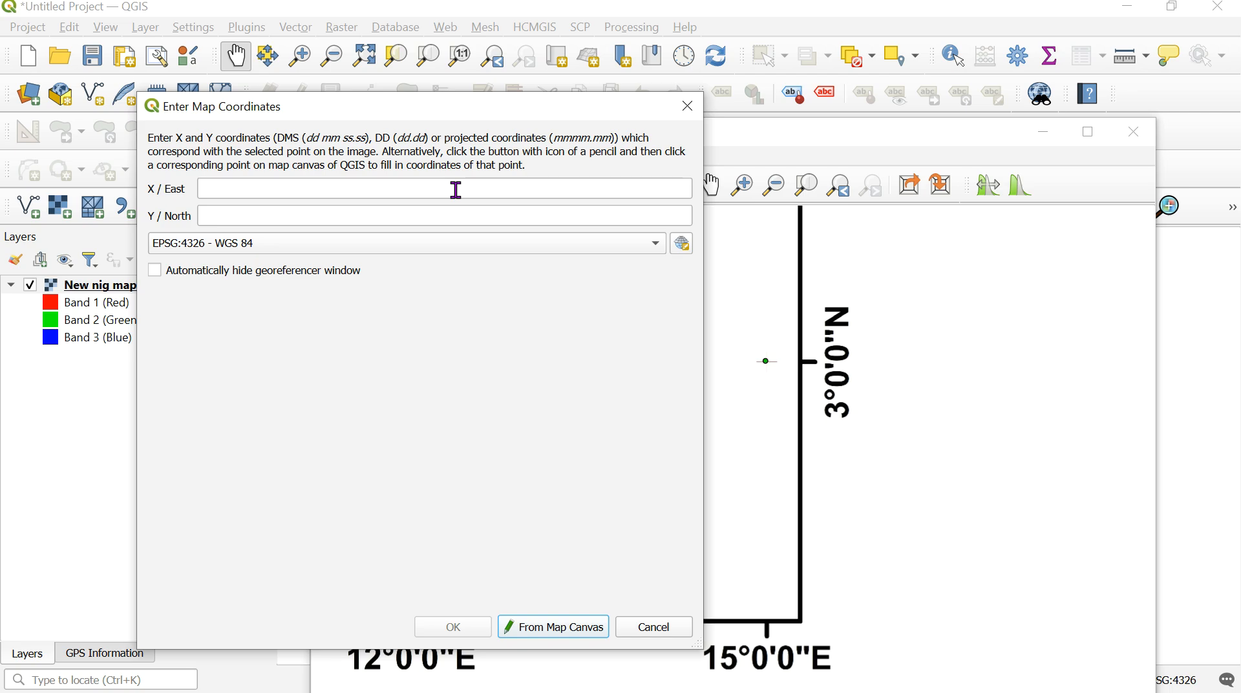
- Assign the second control point the map coordinates X / East 15.0 and Y / North 3.0 in EPSG:4326 - WGS 84
click(411, 190)
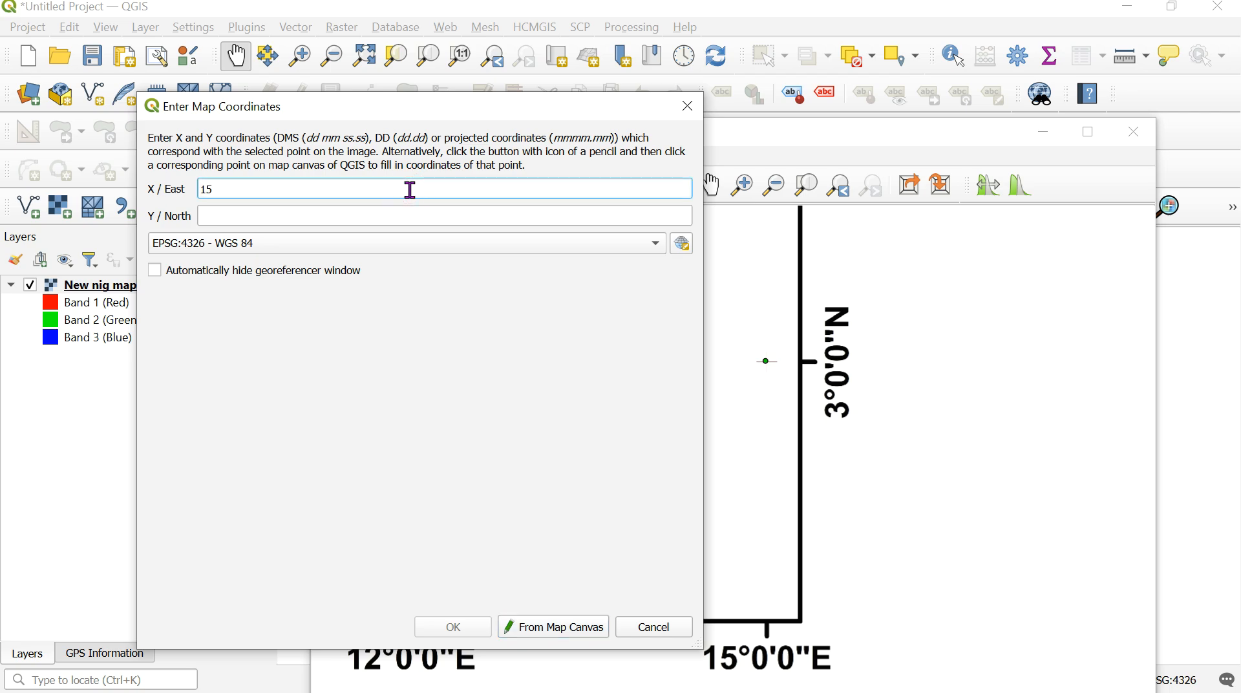
click(322, 215)
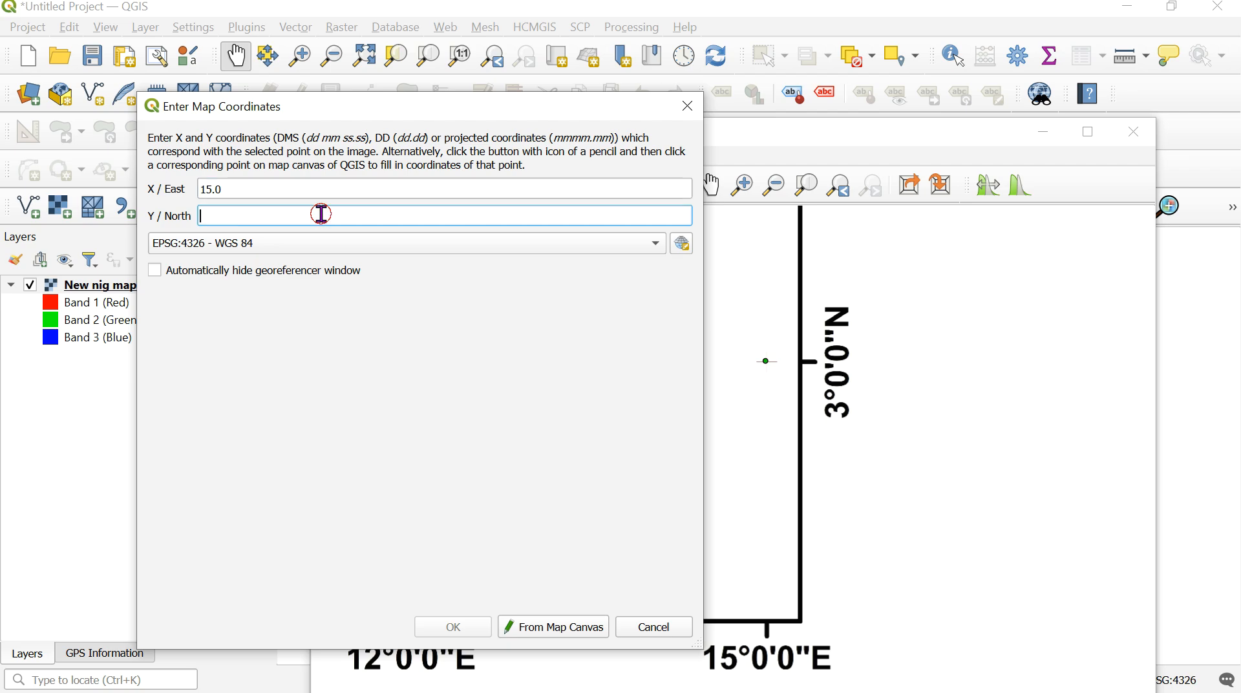
text(3)
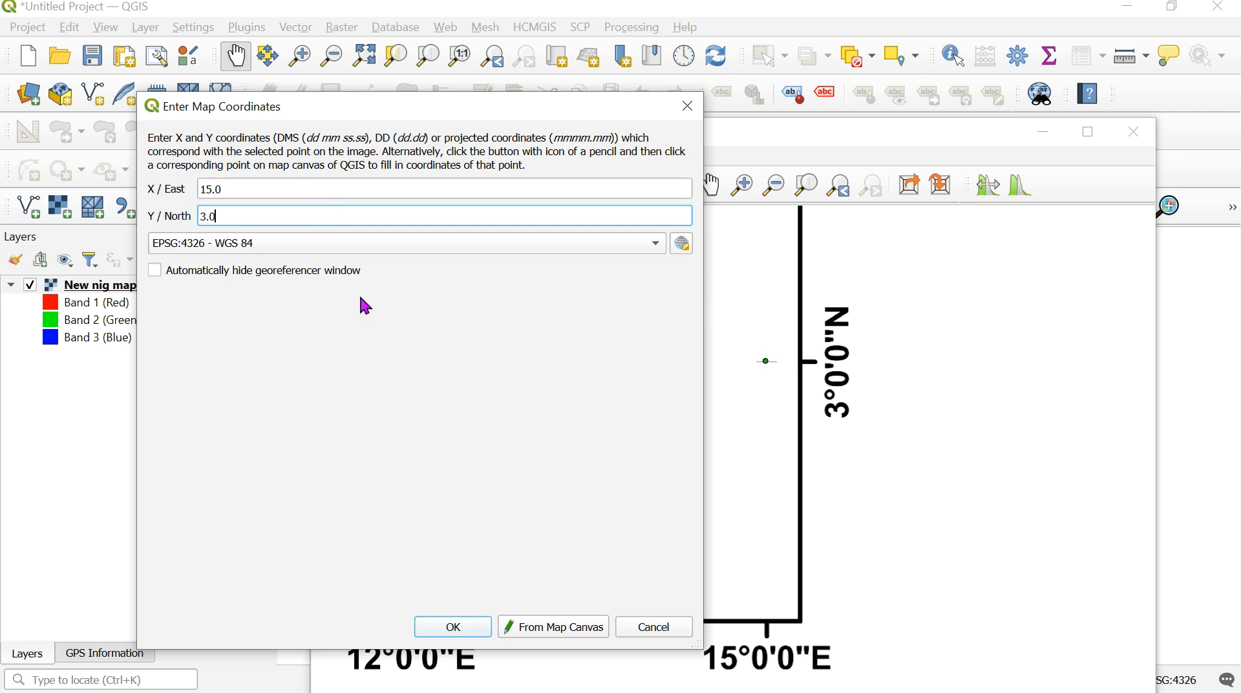
click(454, 626)
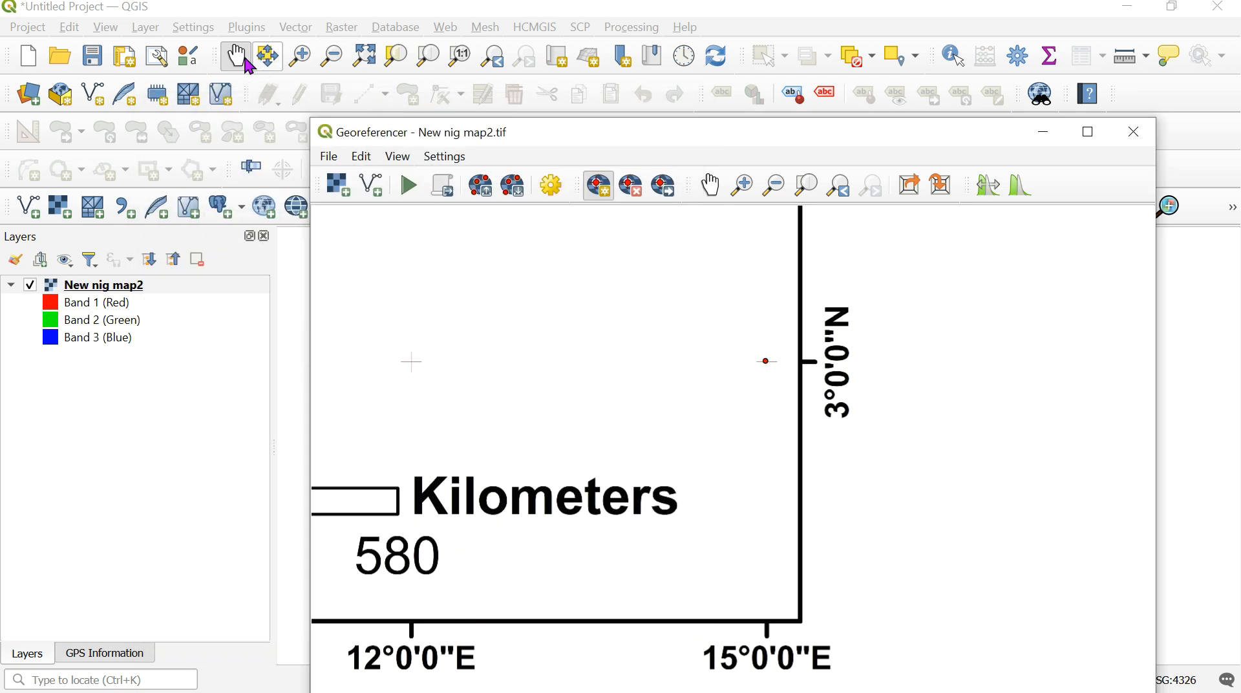
click(236, 56)
click(487, 424)
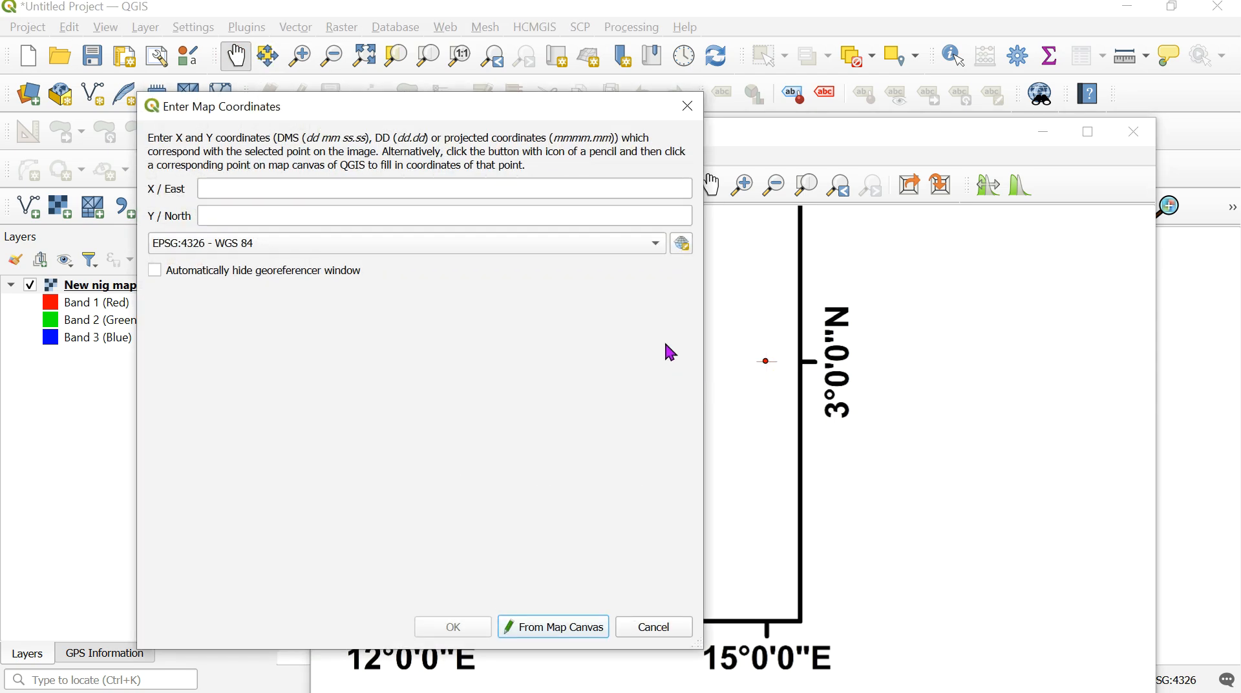
click(687, 106)
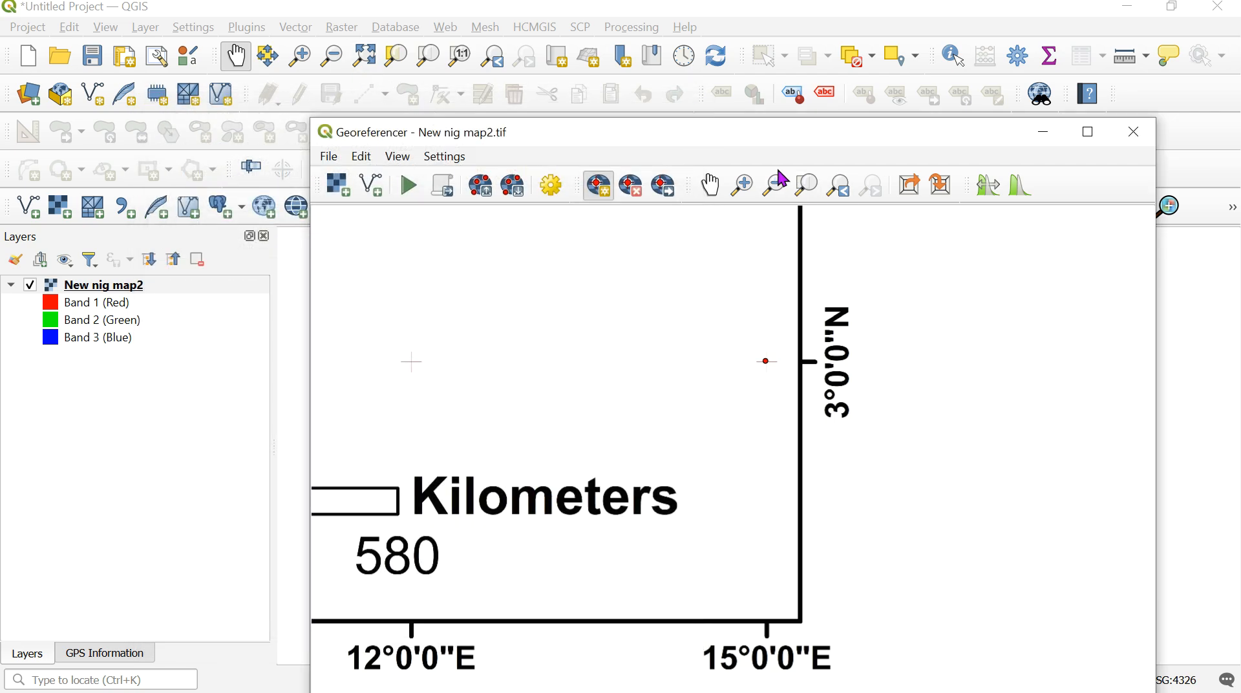
- Place a third control point on the grid cross at 3°0'0"E, 3°0'0"N near the map's southwest corner
click(710, 186)
drag(455, 493, 1014, 408)
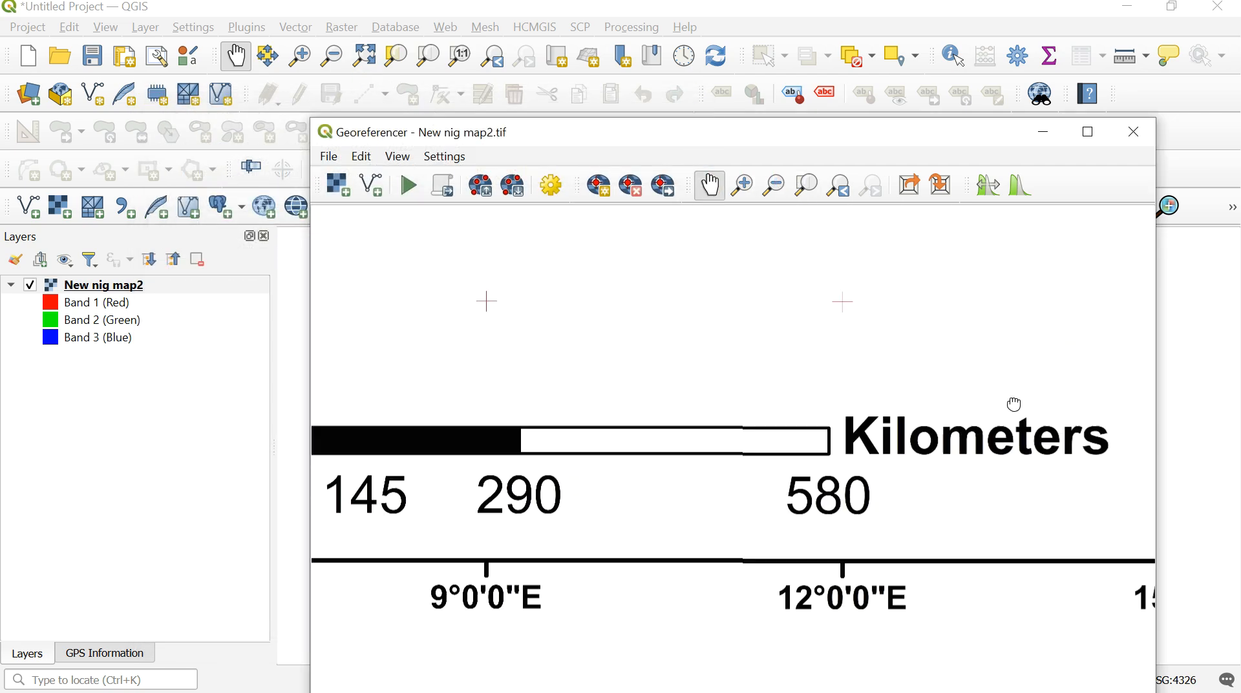
drag(627, 410, 1034, 477)
drag(534, 527, 720, 515)
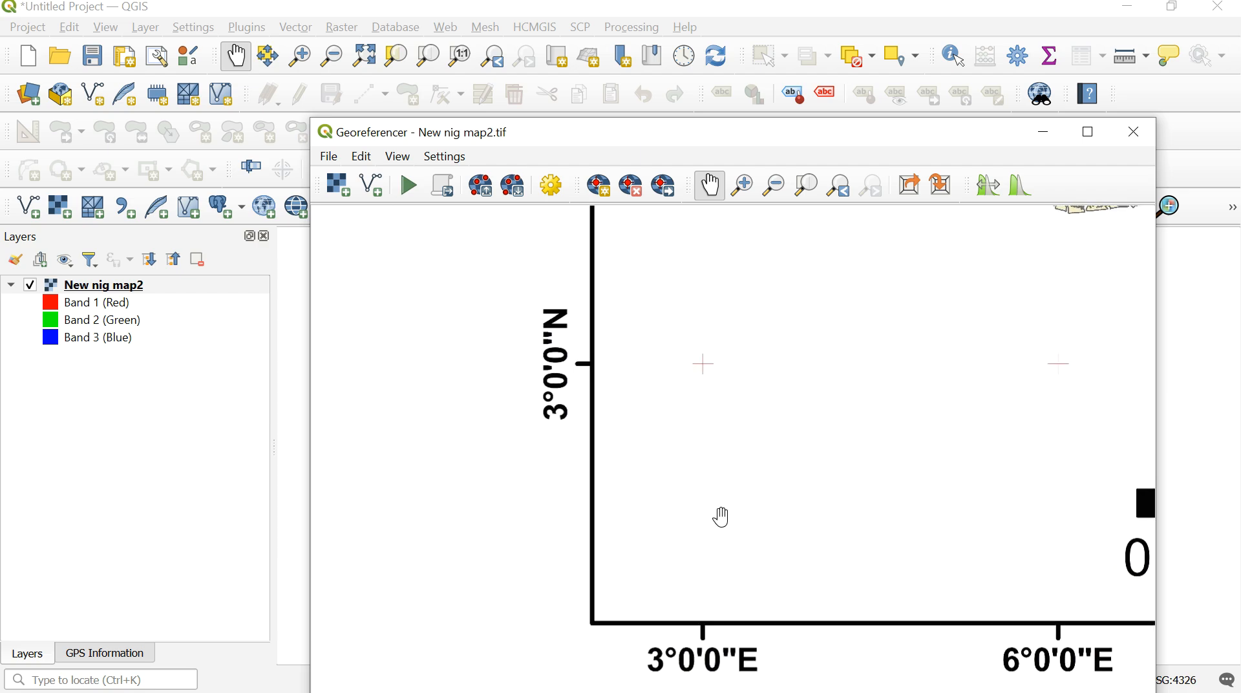
drag(665, 440, 629, 526)
drag(716, 431, 692, 463)
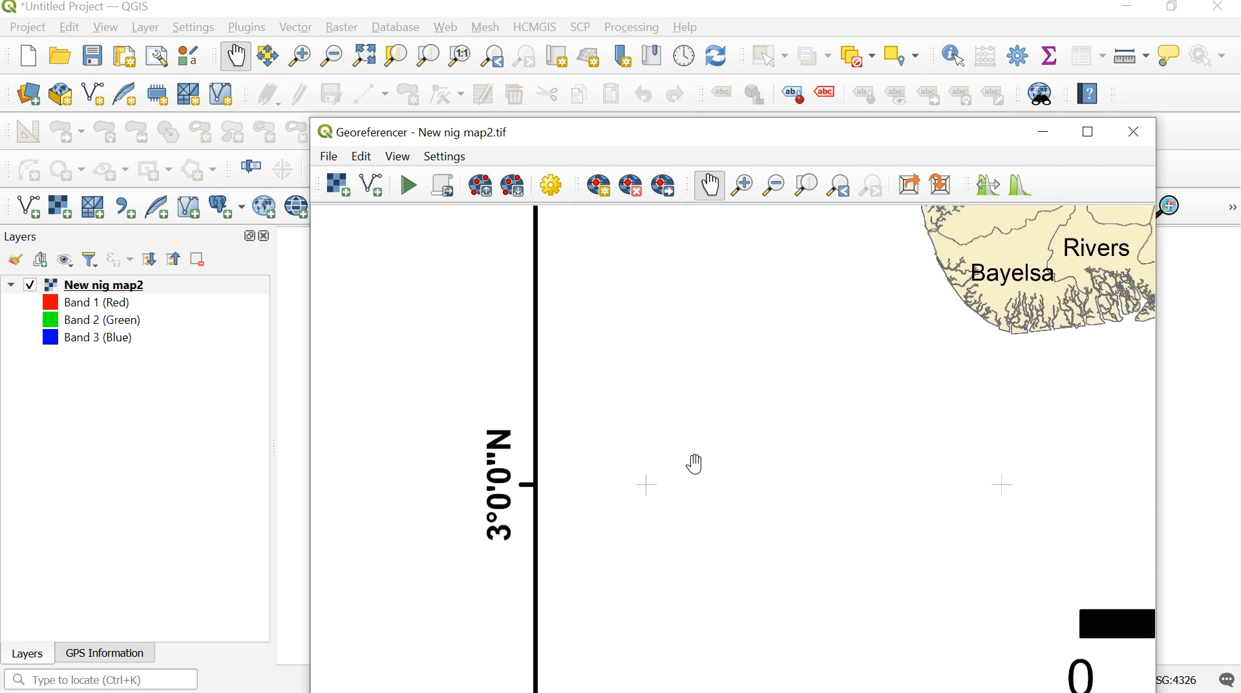
click(602, 190)
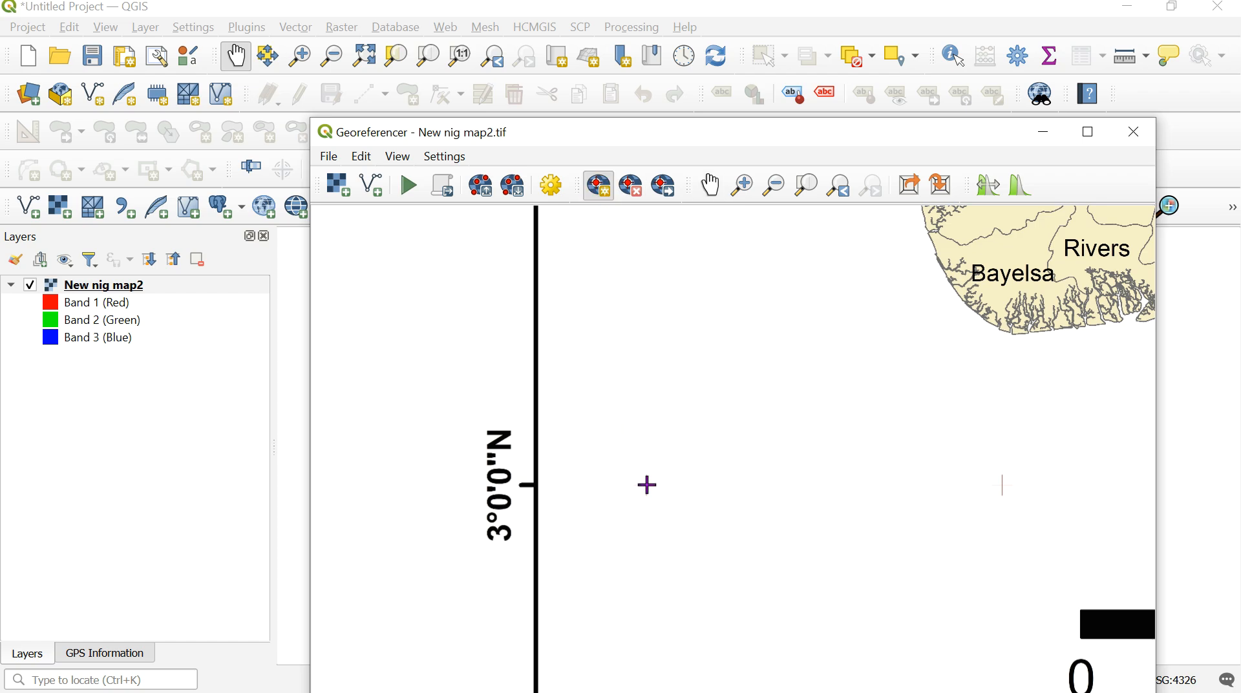
click(710, 184)
drag(710, 434, 663, 352)
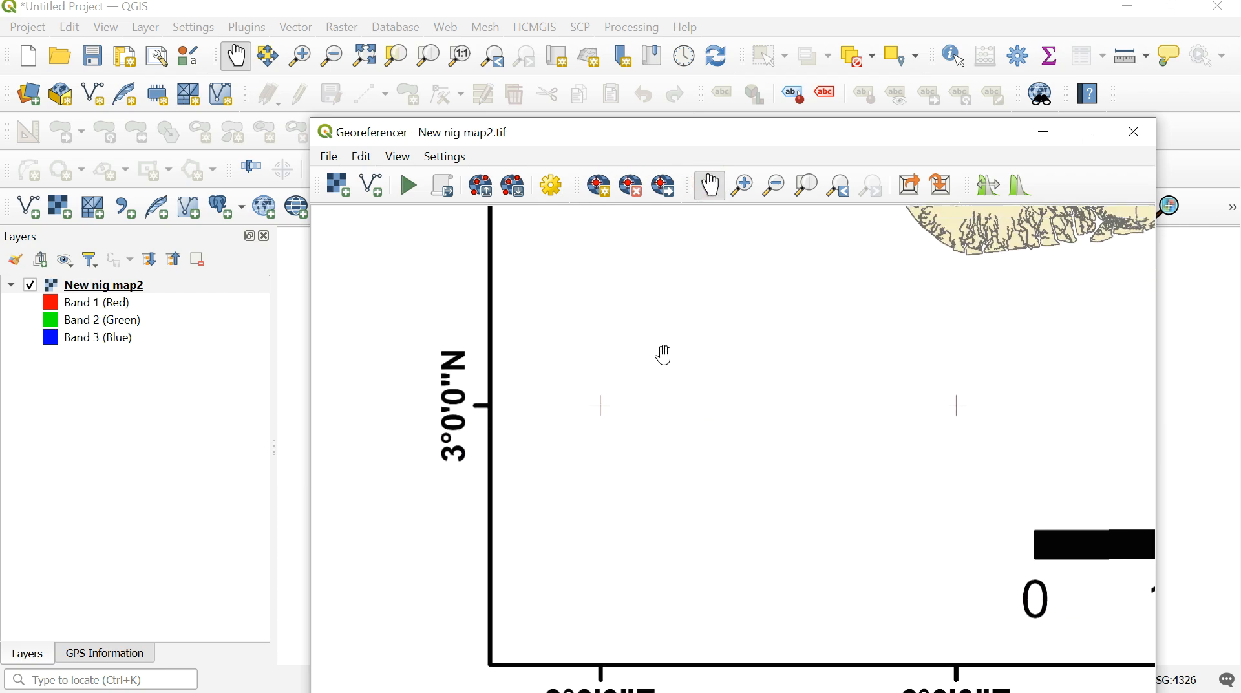
drag(706, 534, 706, 479)
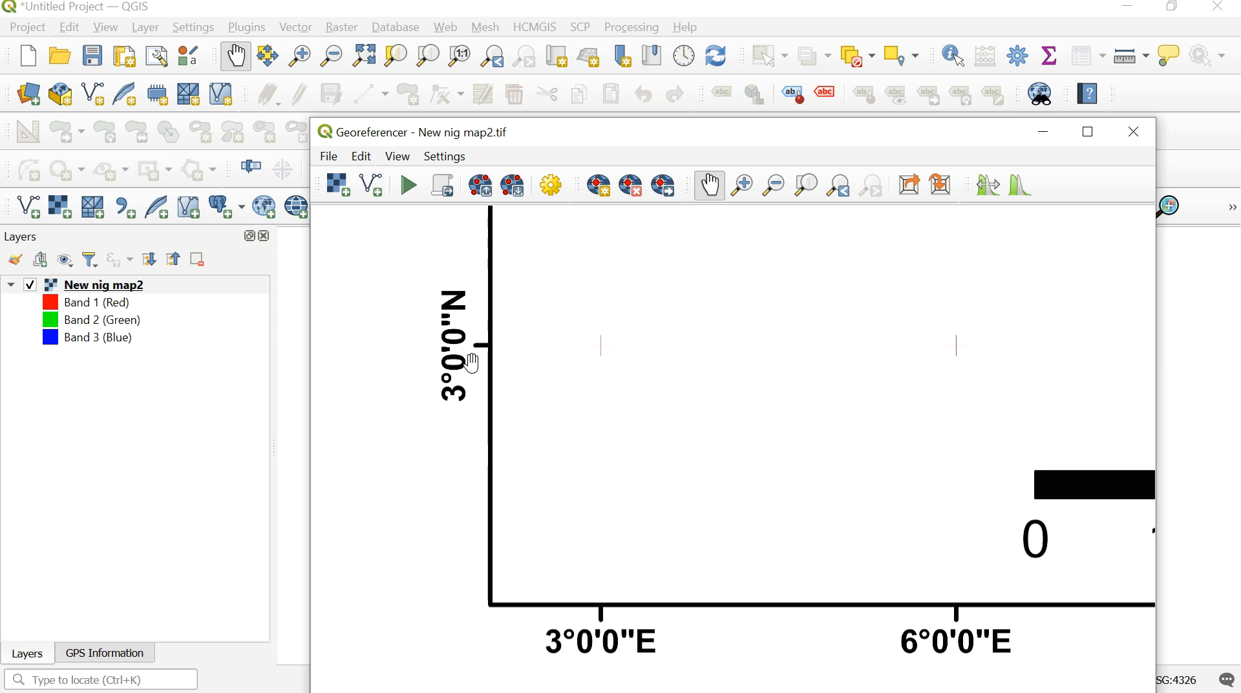
click(610, 194)
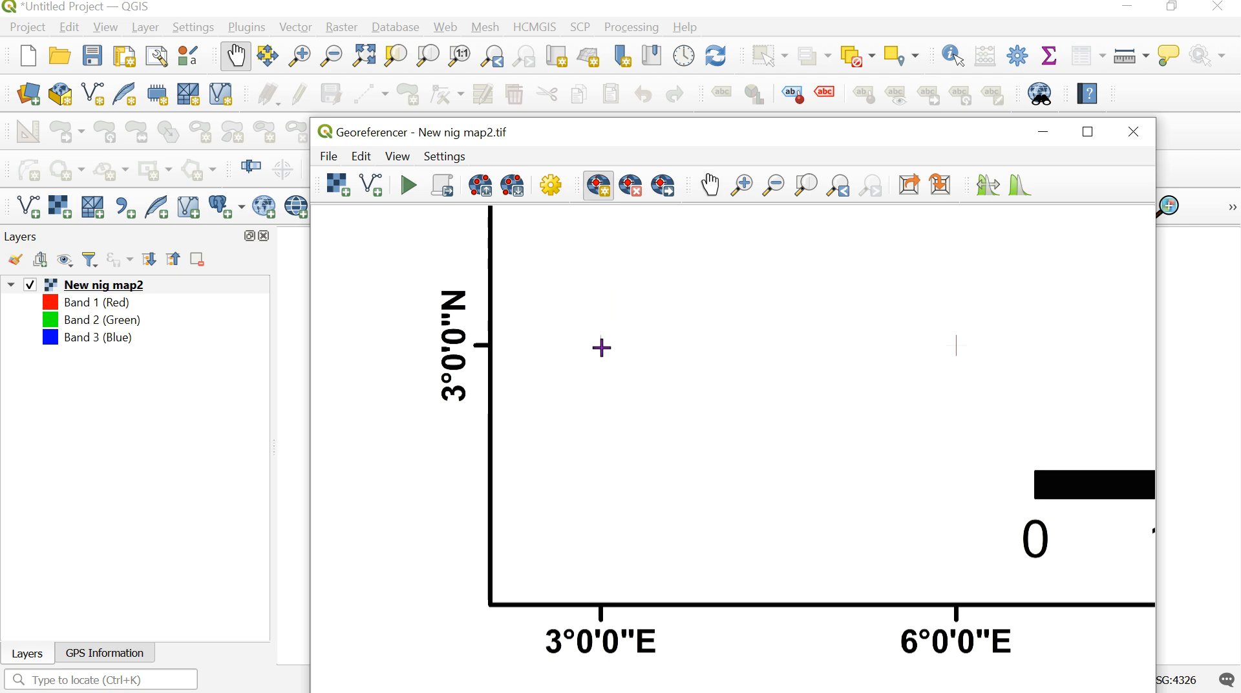
click(601, 345)
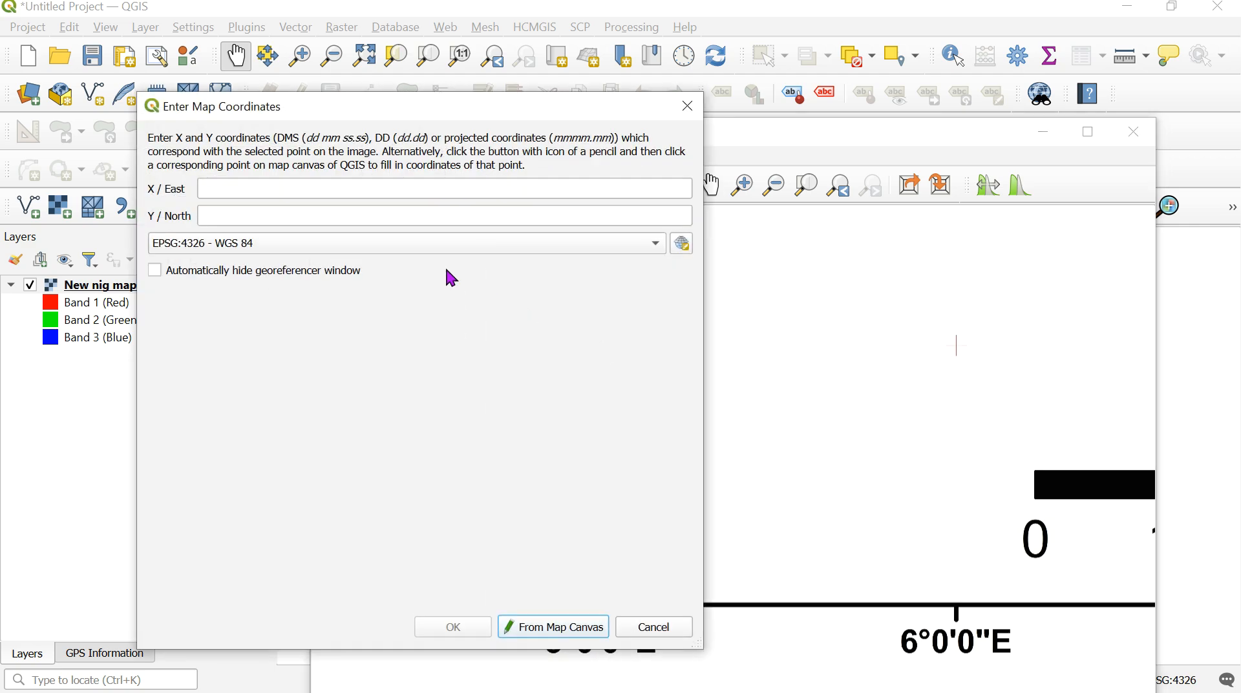
- Assign the third control point the map coordinates X / East 3.0 and Y / North 3.0 in EPSG:4326 - WGS 84
click(306, 193)
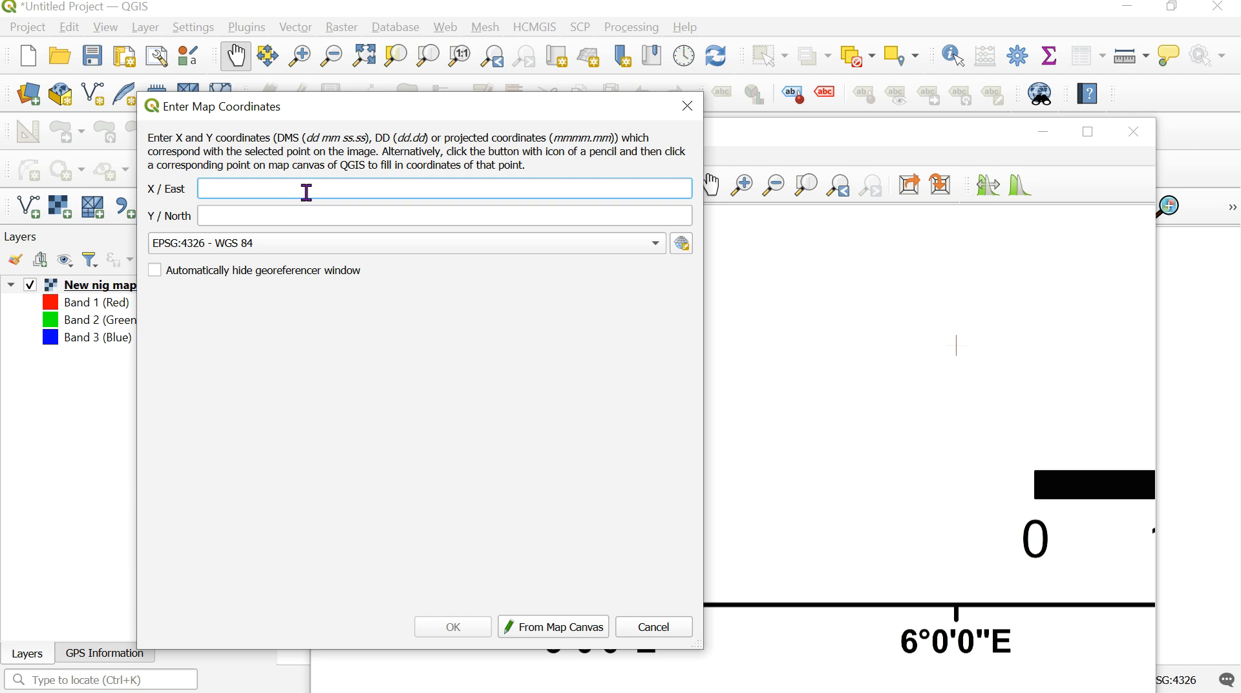
click(269, 221)
text(3)
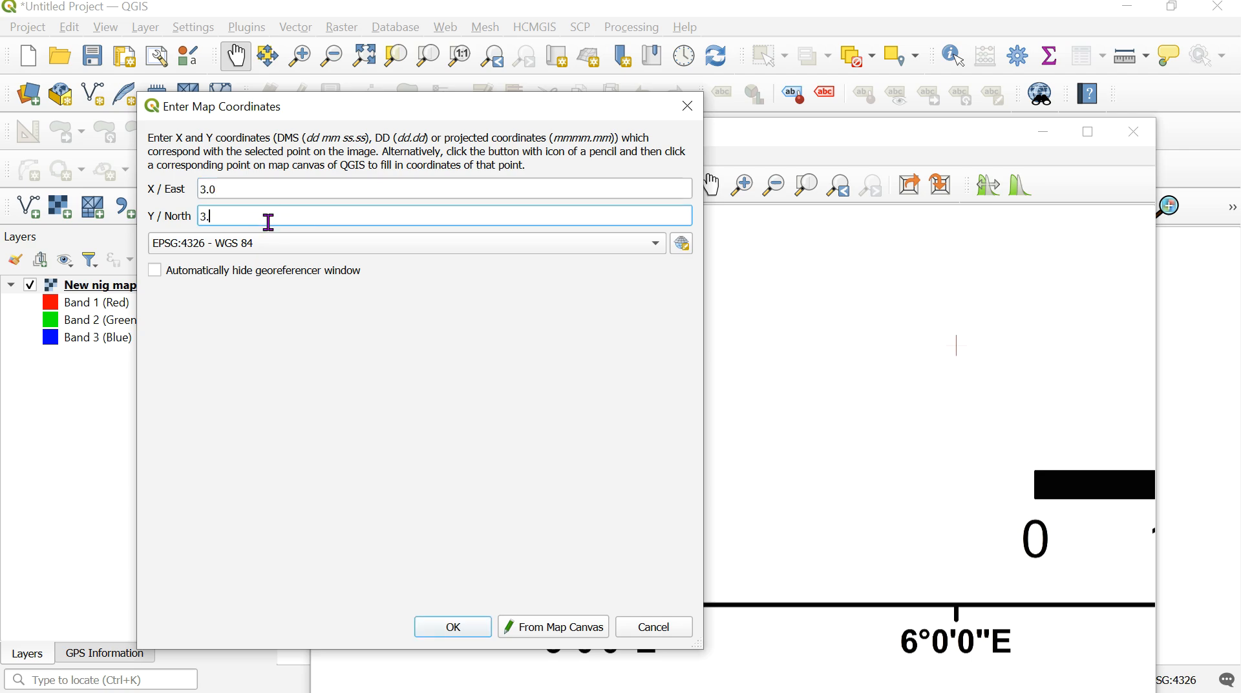
click(437, 632)
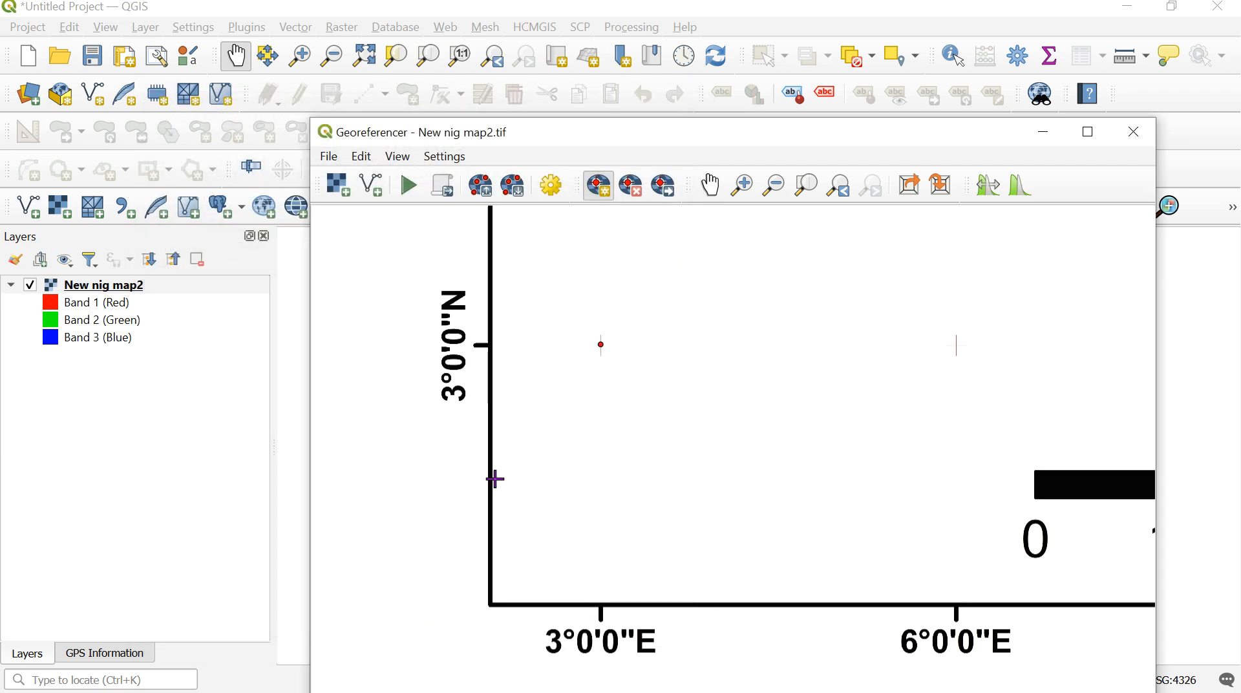
- Place a fourth control point on the grid cross at 3°0'0"E, 15°0'0"N below the start of the map title
click(777, 198)
click(729, 322)
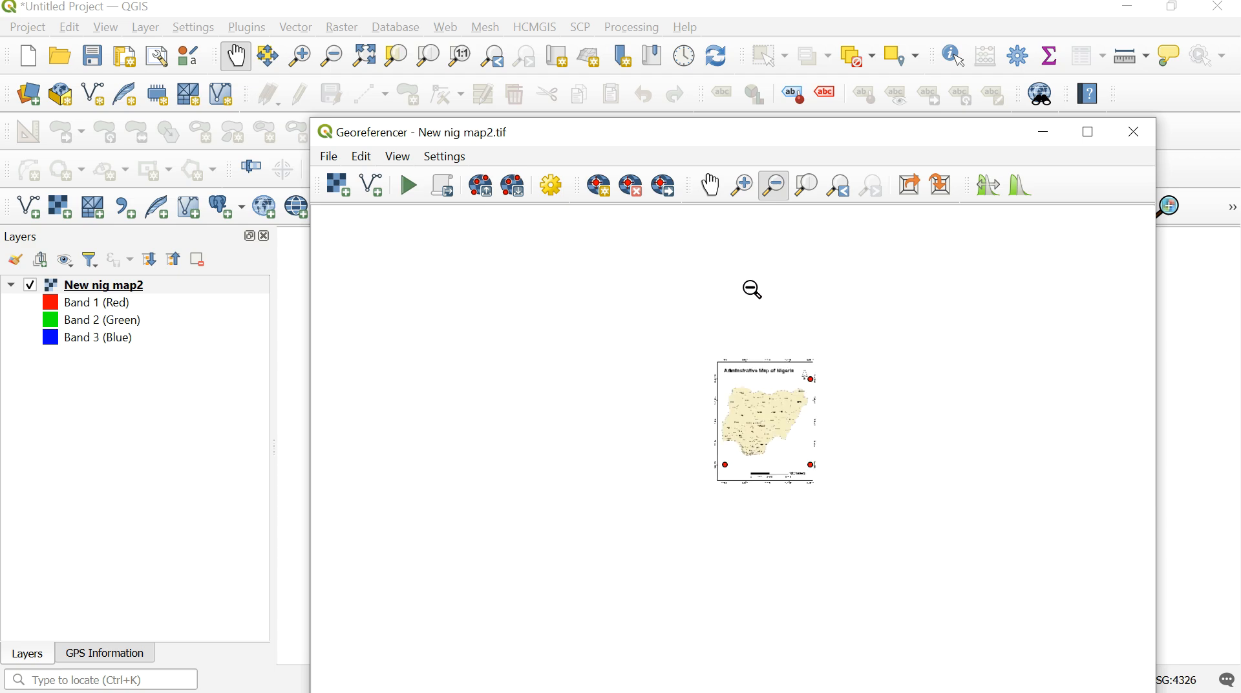
click(710, 187)
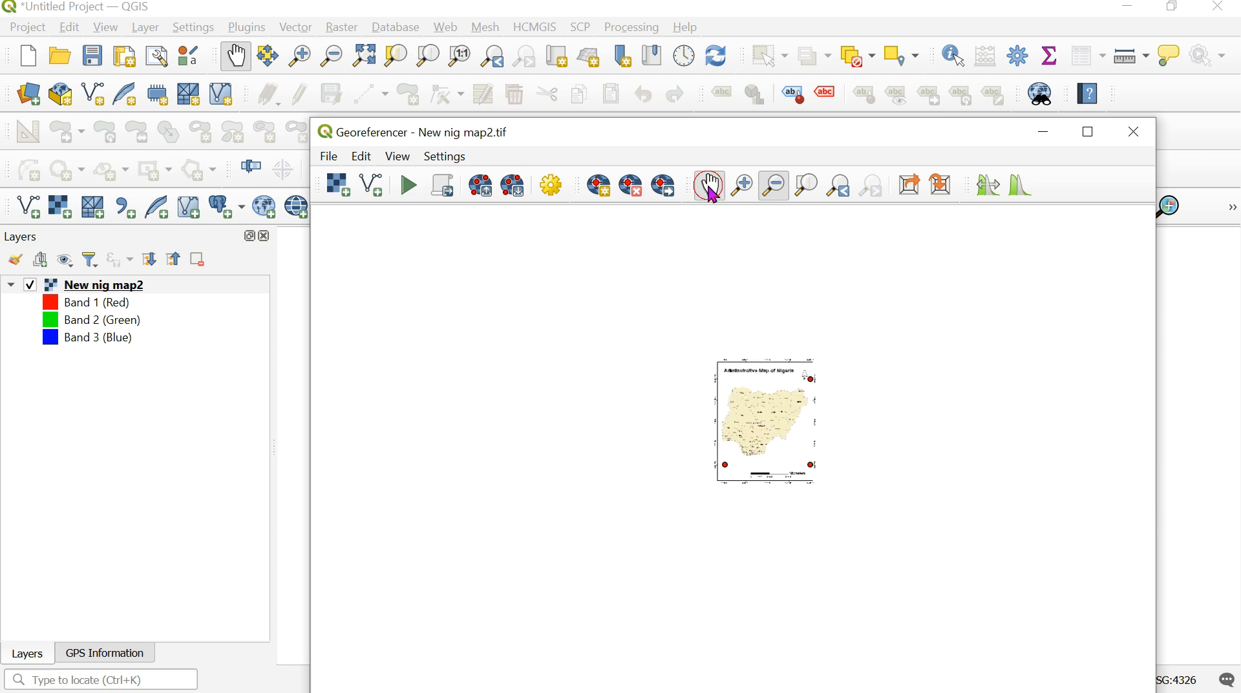
click(746, 191)
drag(700, 348, 747, 397)
drag(596, 280, 897, 596)
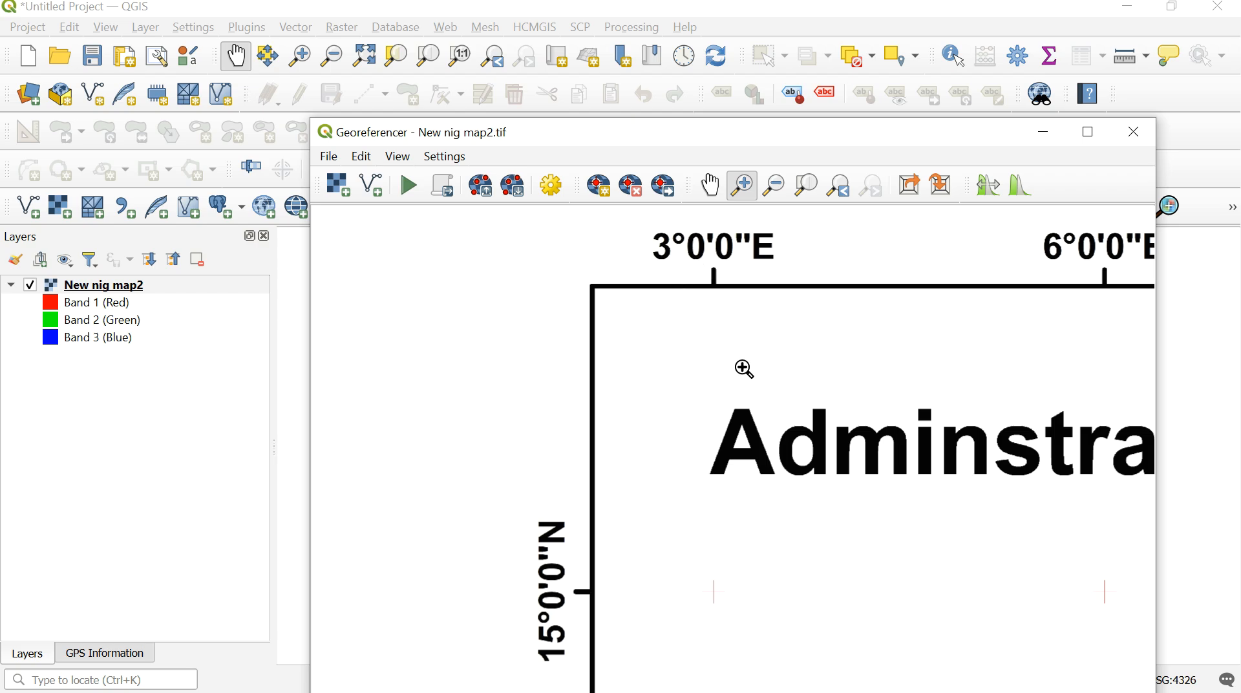
click(601, 192)
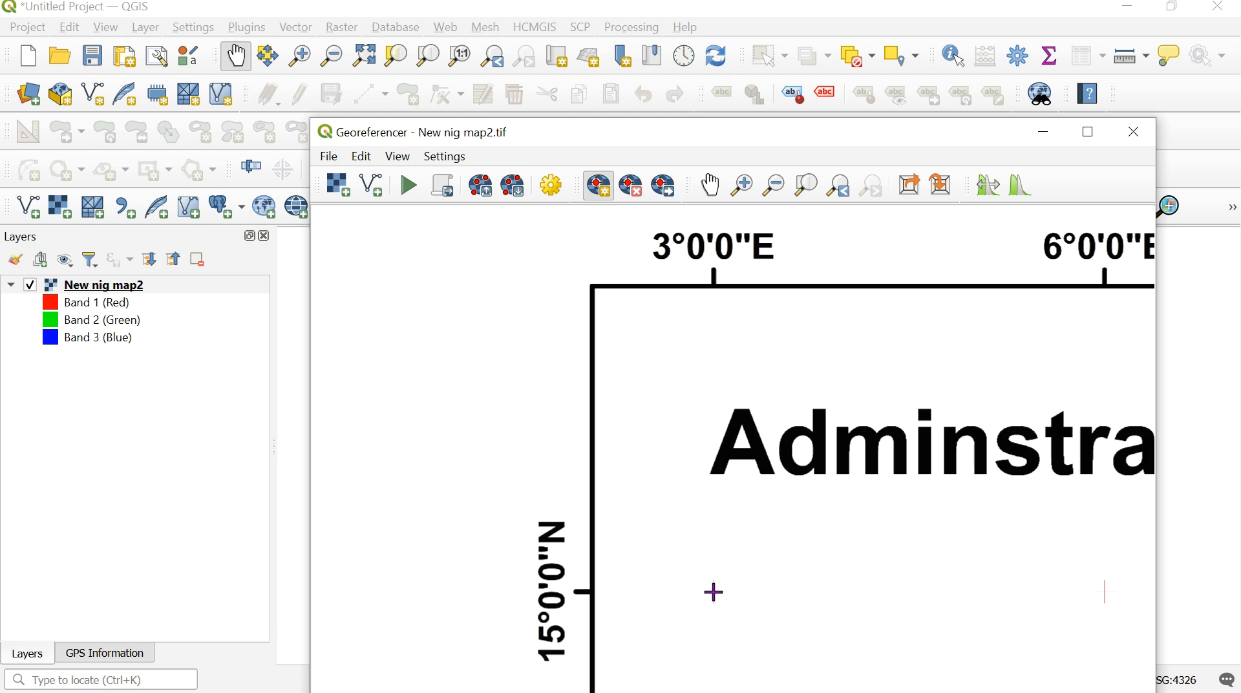
click(714, 593)
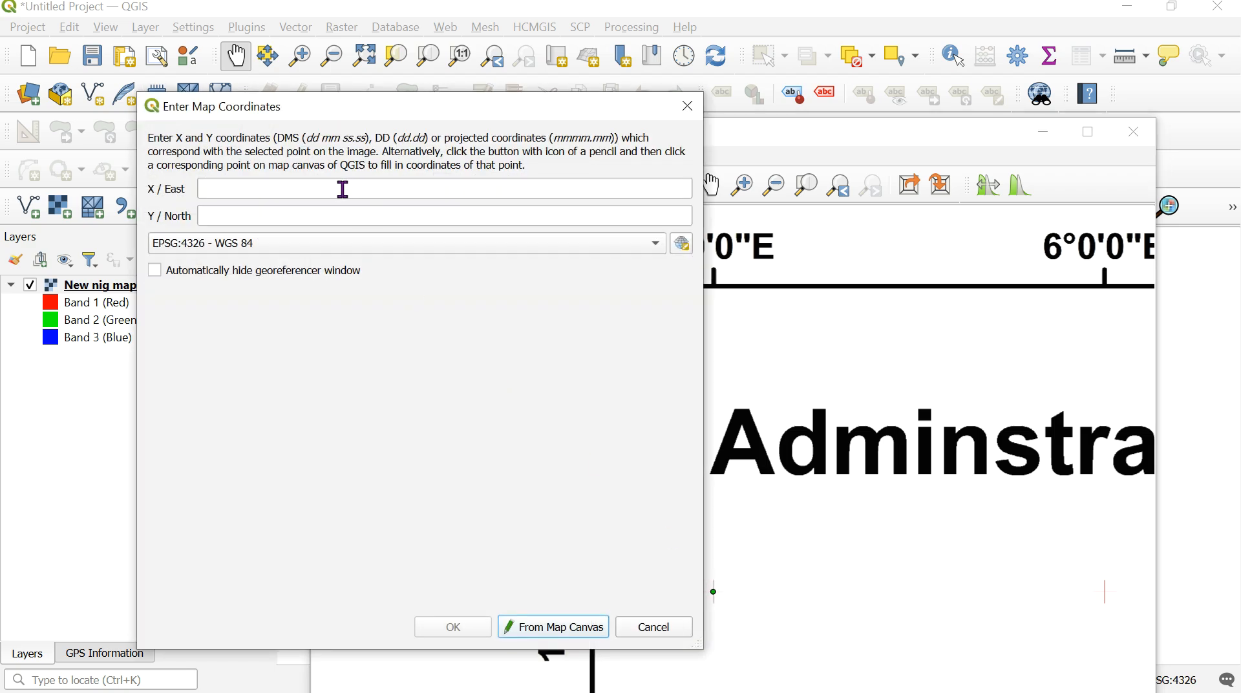
- Assign the fourth control point the map coordinates X / East 3.0 and Y / North 15.0 in EPSG:4326 - WGS 84
click(343, 189)
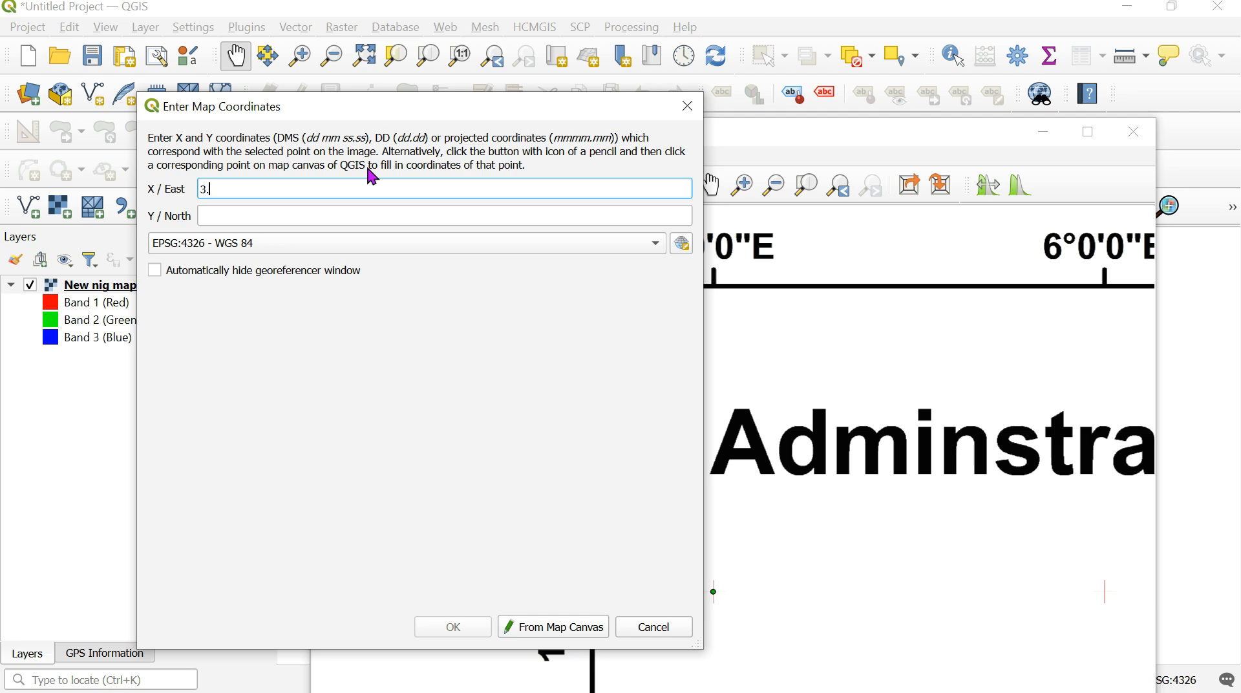
click(285, 217)
text(15.0)
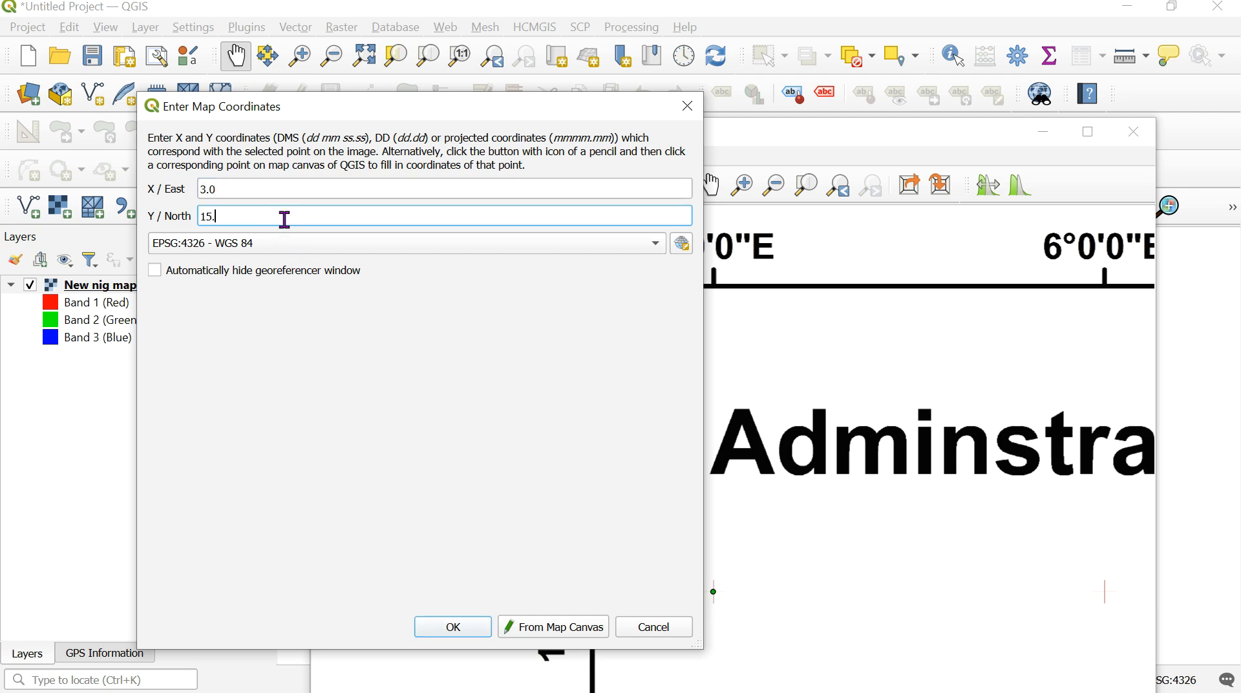
click(445, 626)
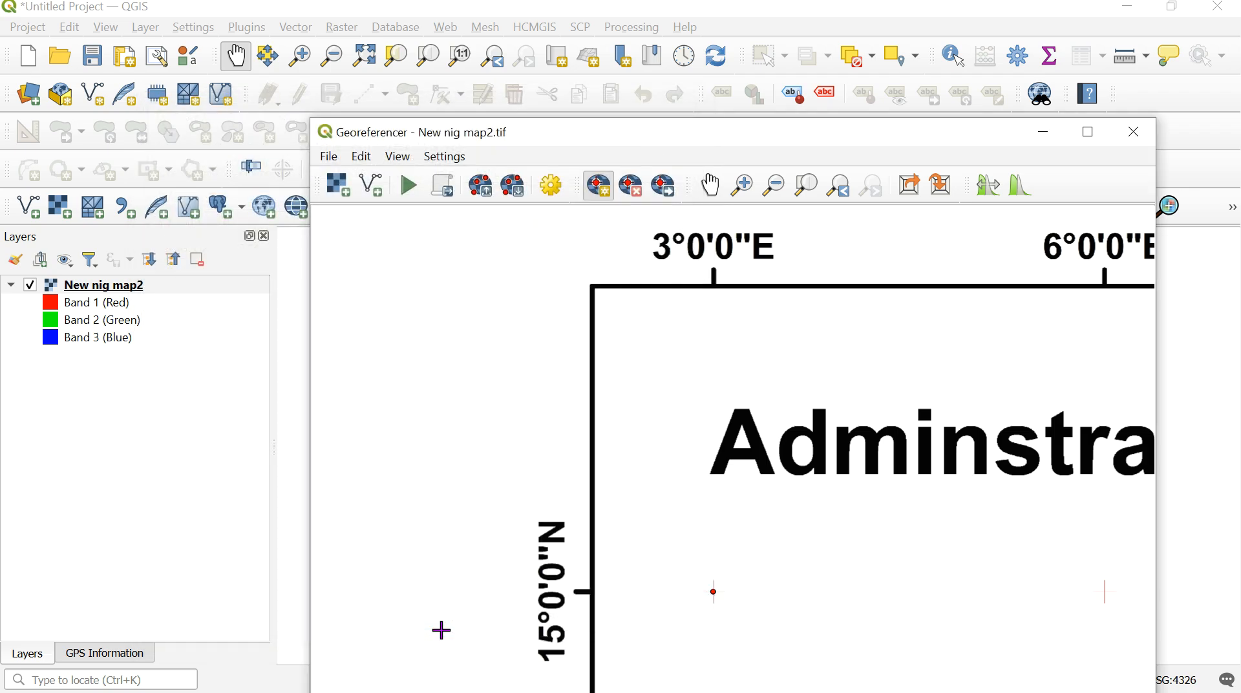
- Maximize the Georeferencer and set the transformation's output file to GeoNigeria as a TIF in the GIS Lecture Resources folder
click(1090, 132)
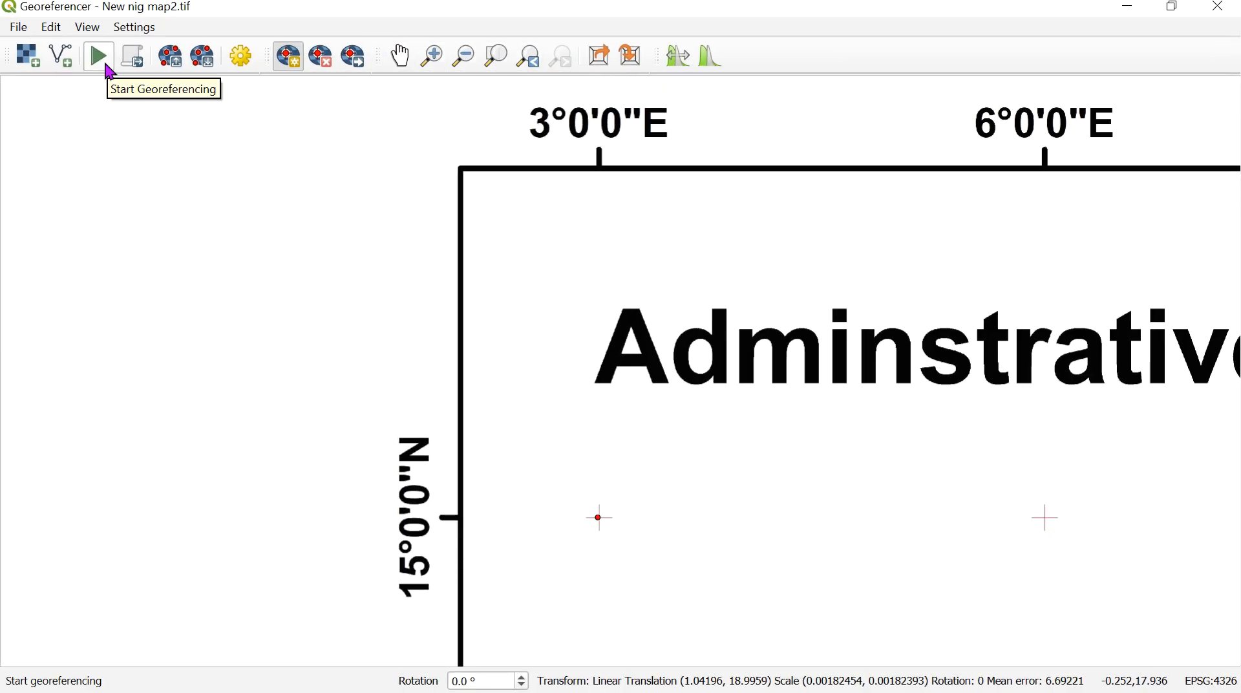
click(123, 28)
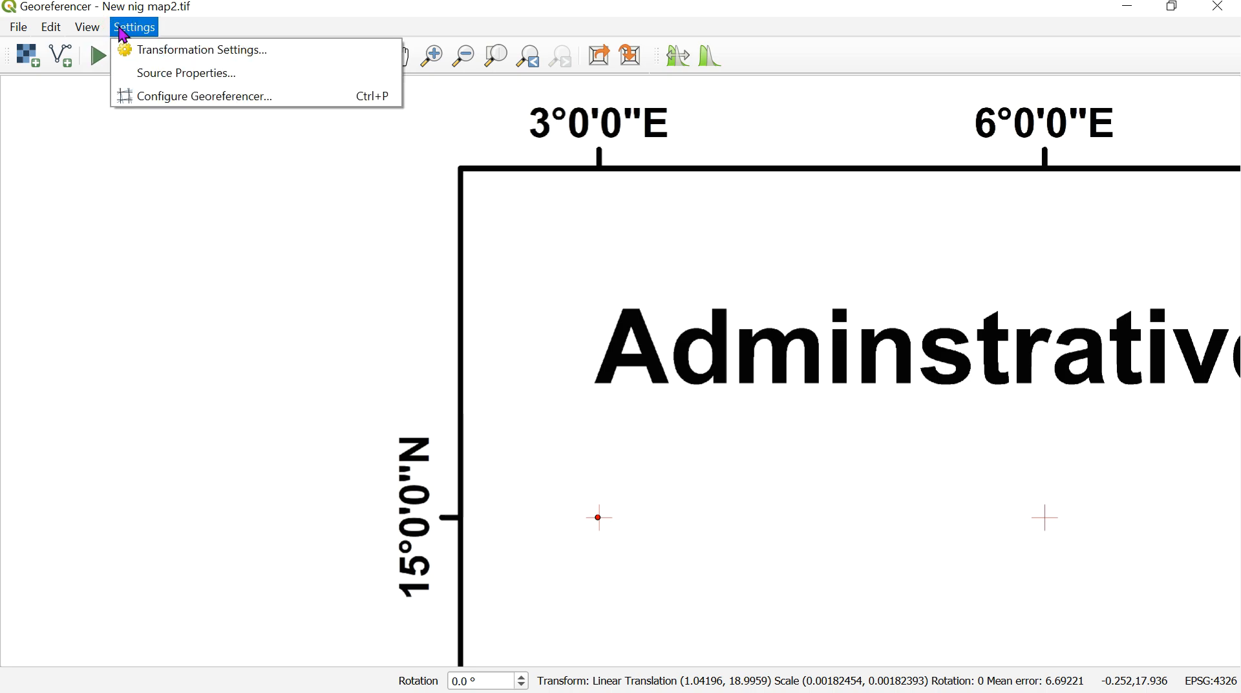
click(157, 63)
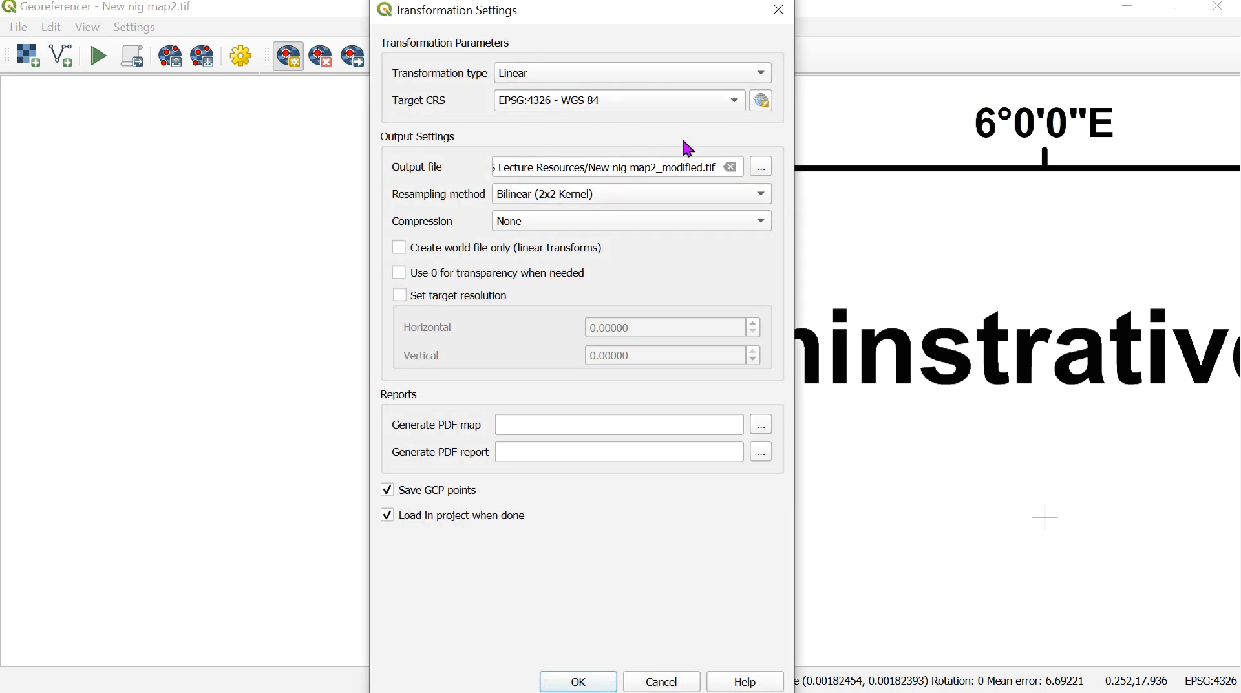
click(764, 171)
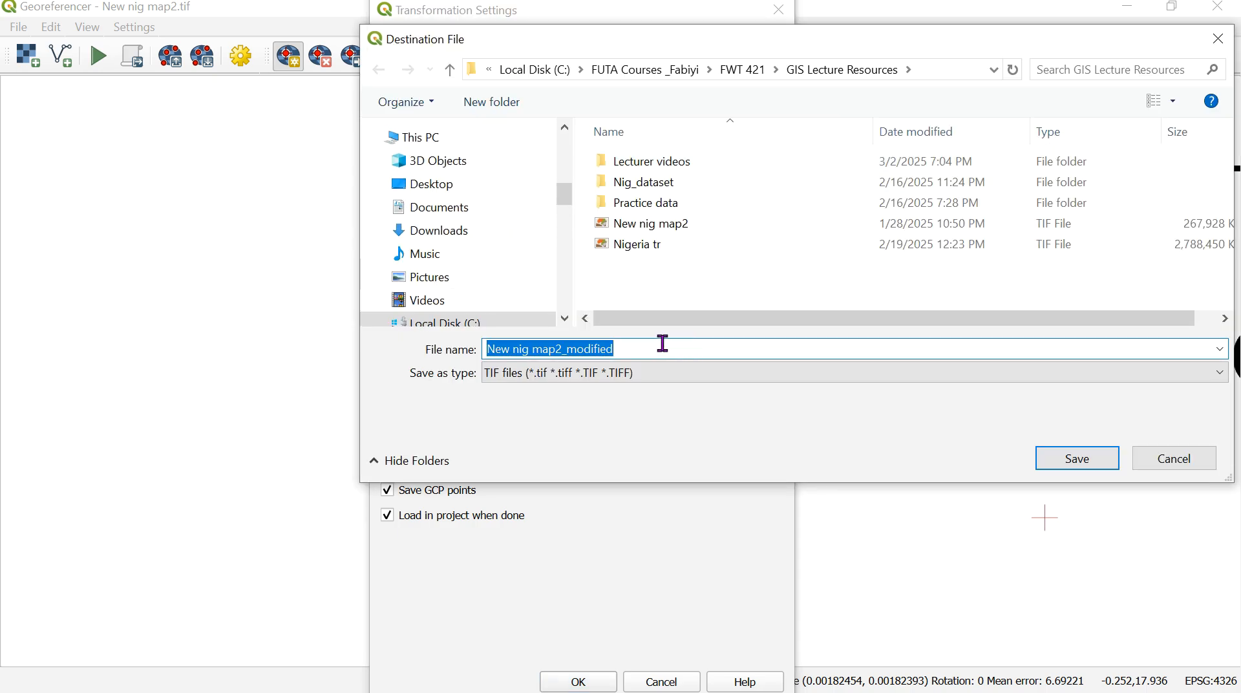
text(Tr)
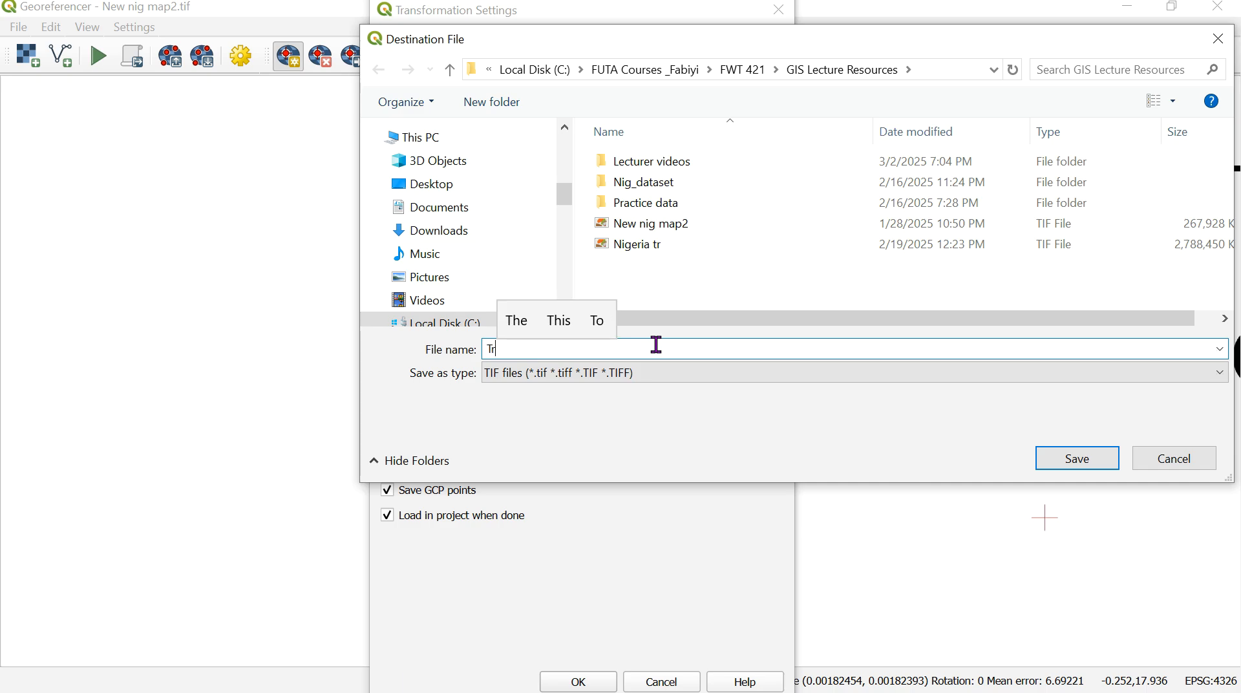
text(an)
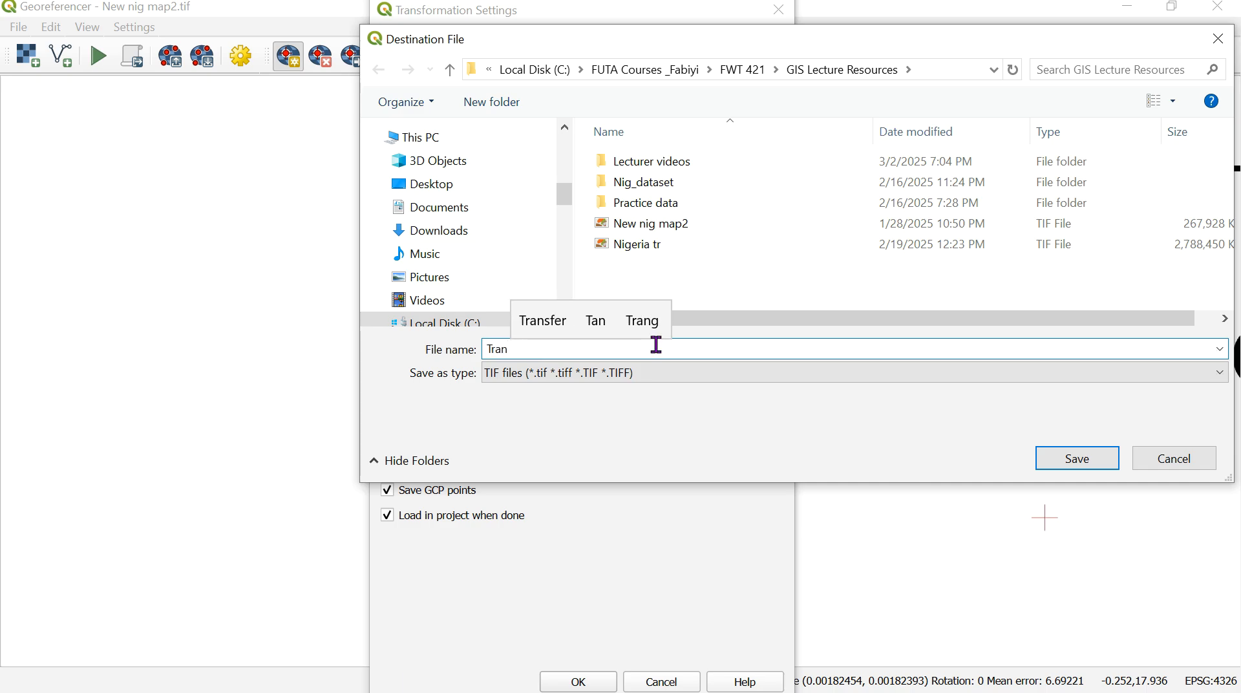
key(BackSpace)
key(BackSpace)
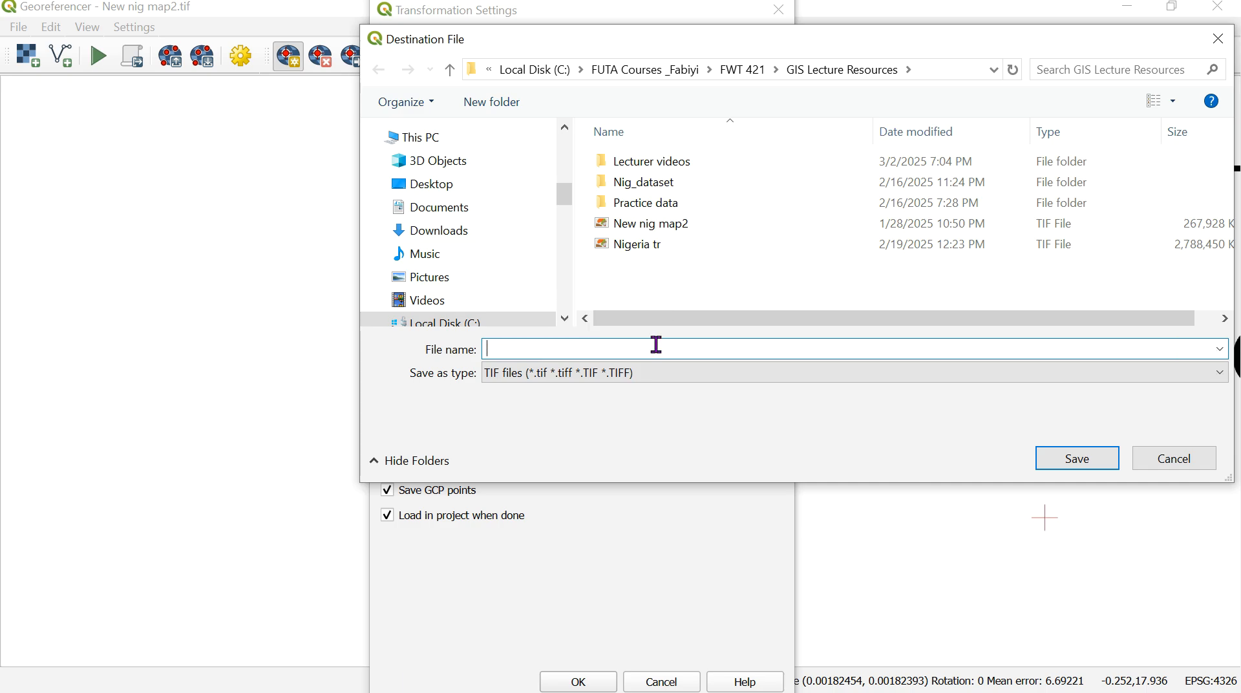
text(Geo)
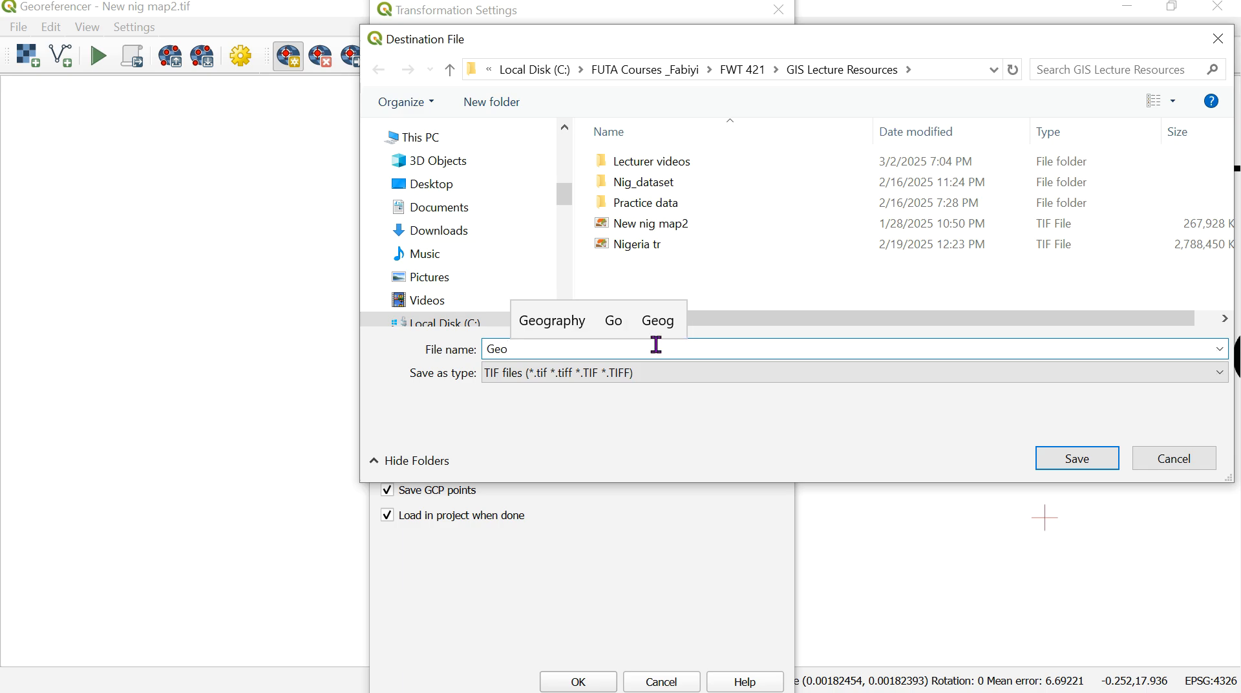
text(Nigeria)
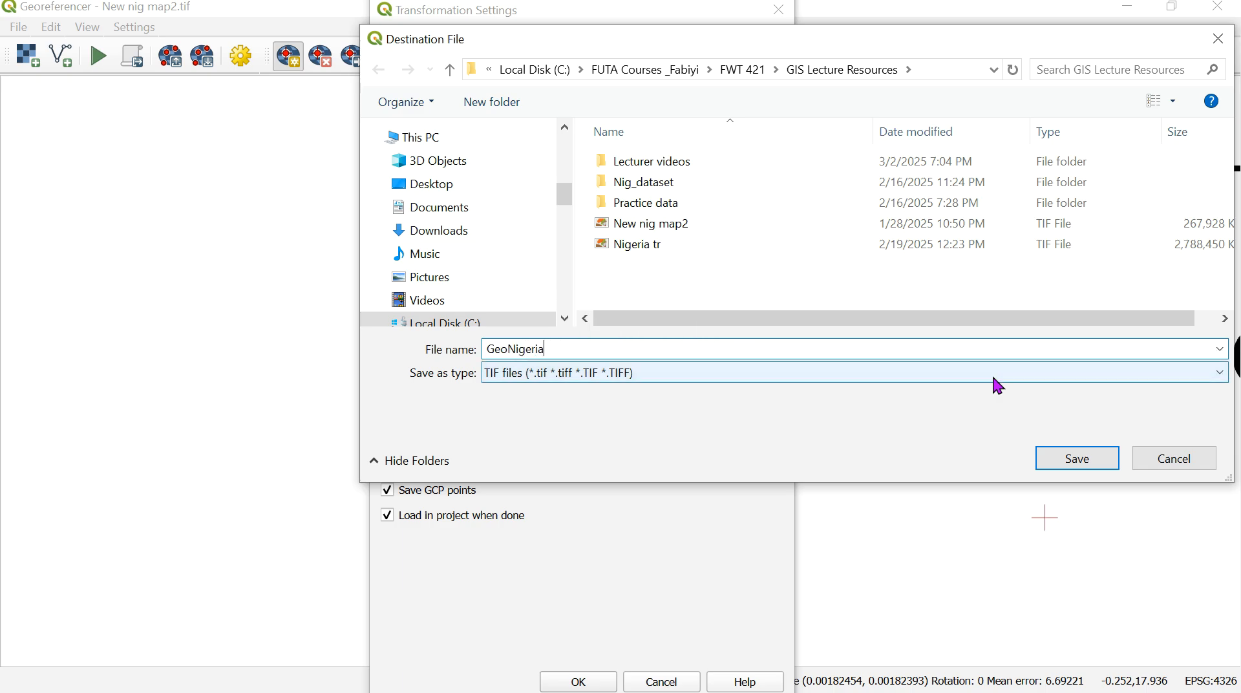
click(1090, 460)
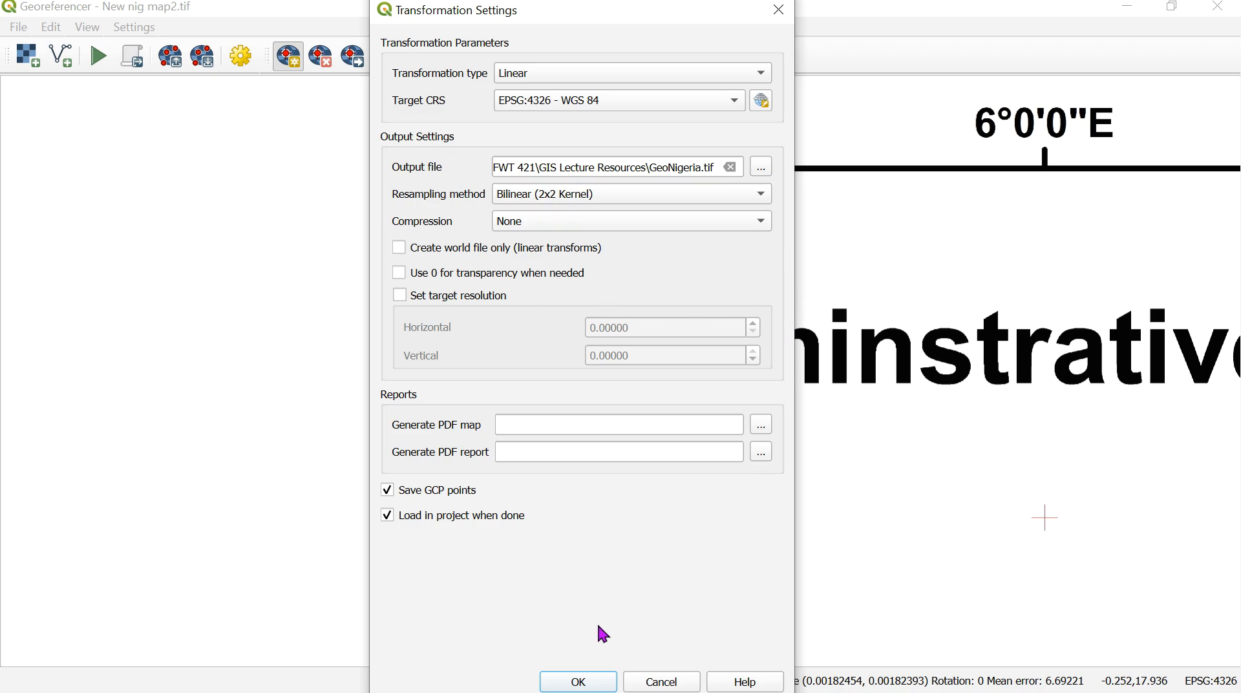
- Accept the transformation settings, run the georeferencing of New nig map2, and minimize the Georeferencer
click(580, 683)
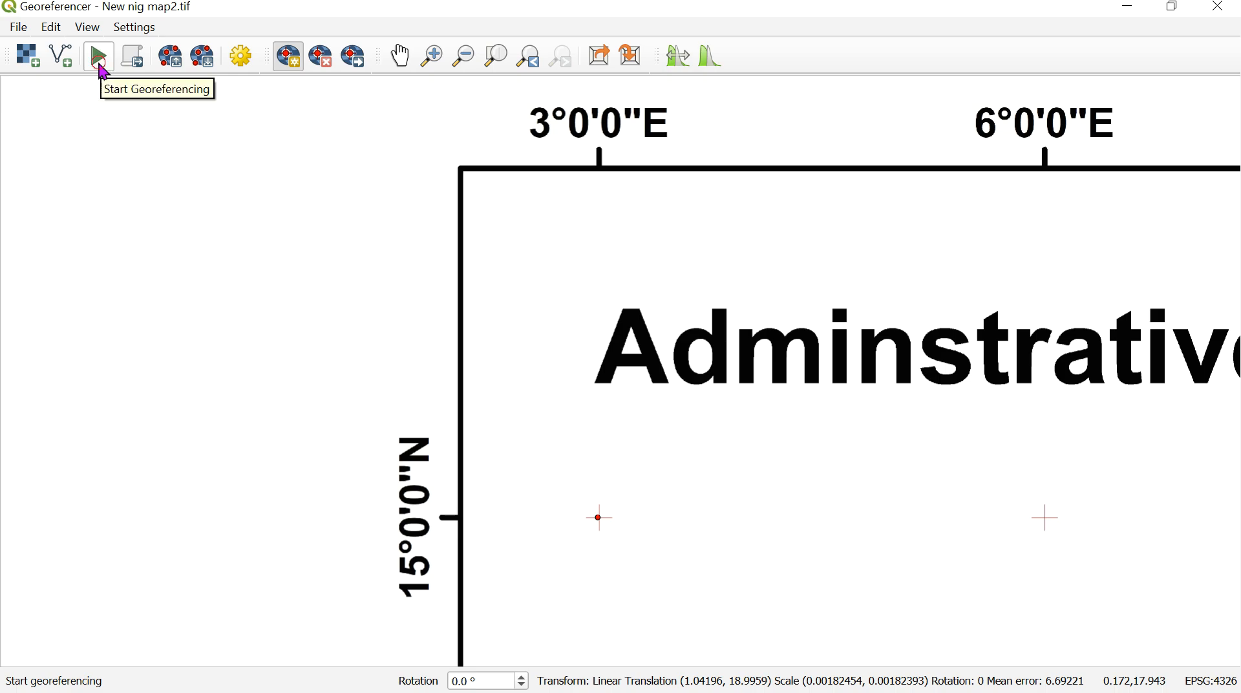
click(99, 58)
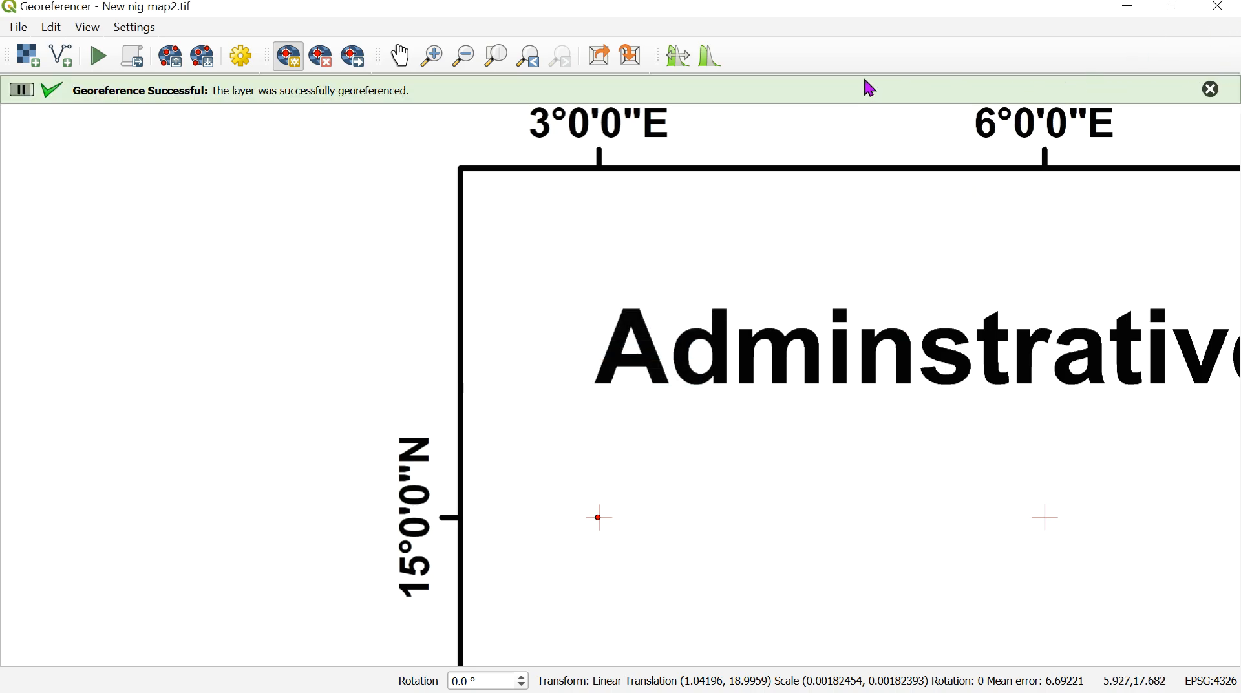
click(1132, 9)
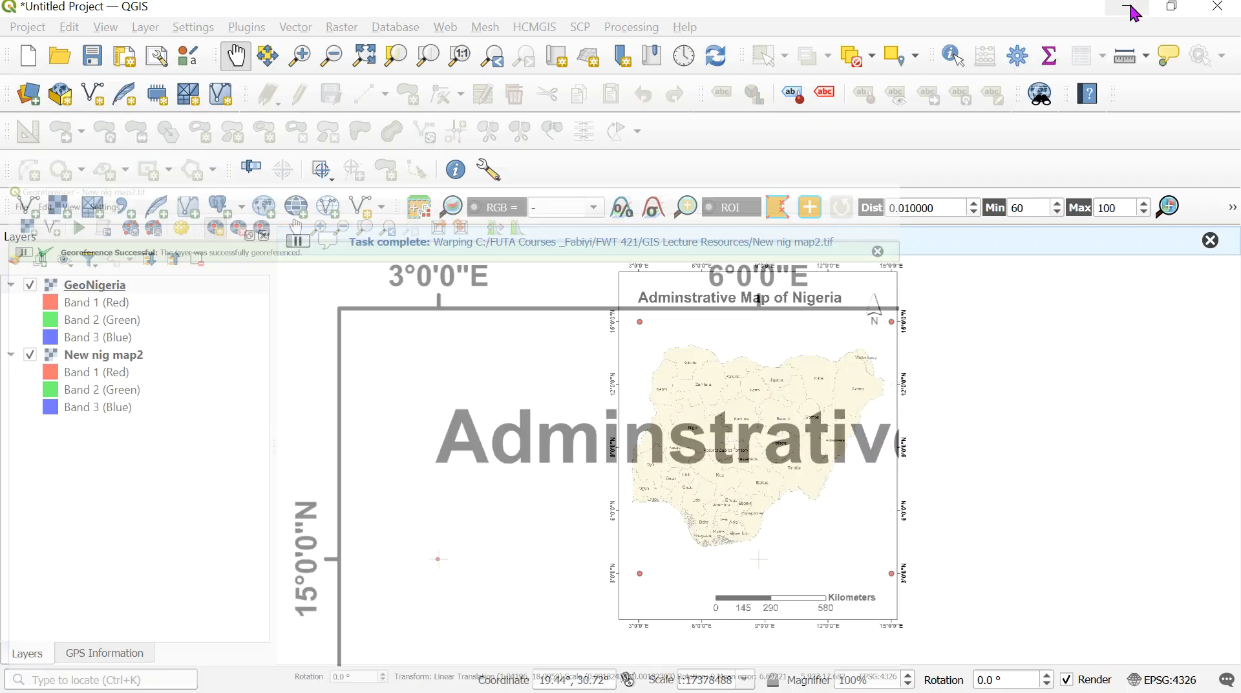
- Hide the New nig map2 layer and zoom the map to the GeoNigeria layer
click(29, 354)
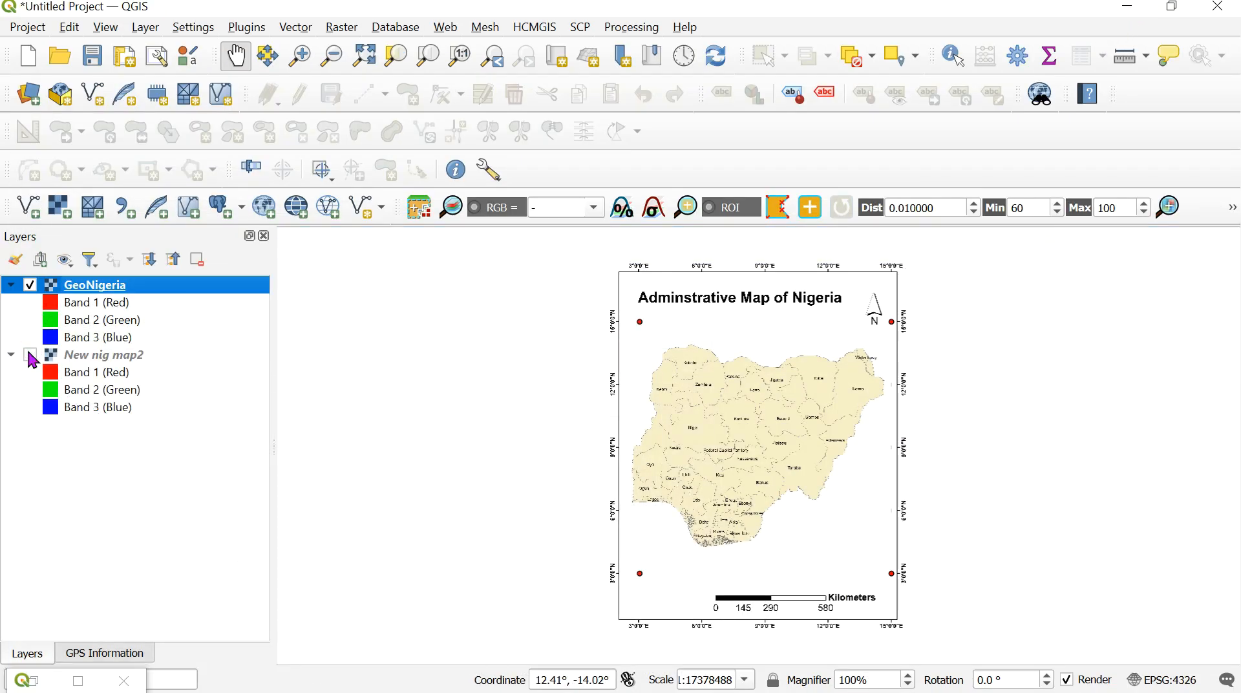
right_click(140, 290)
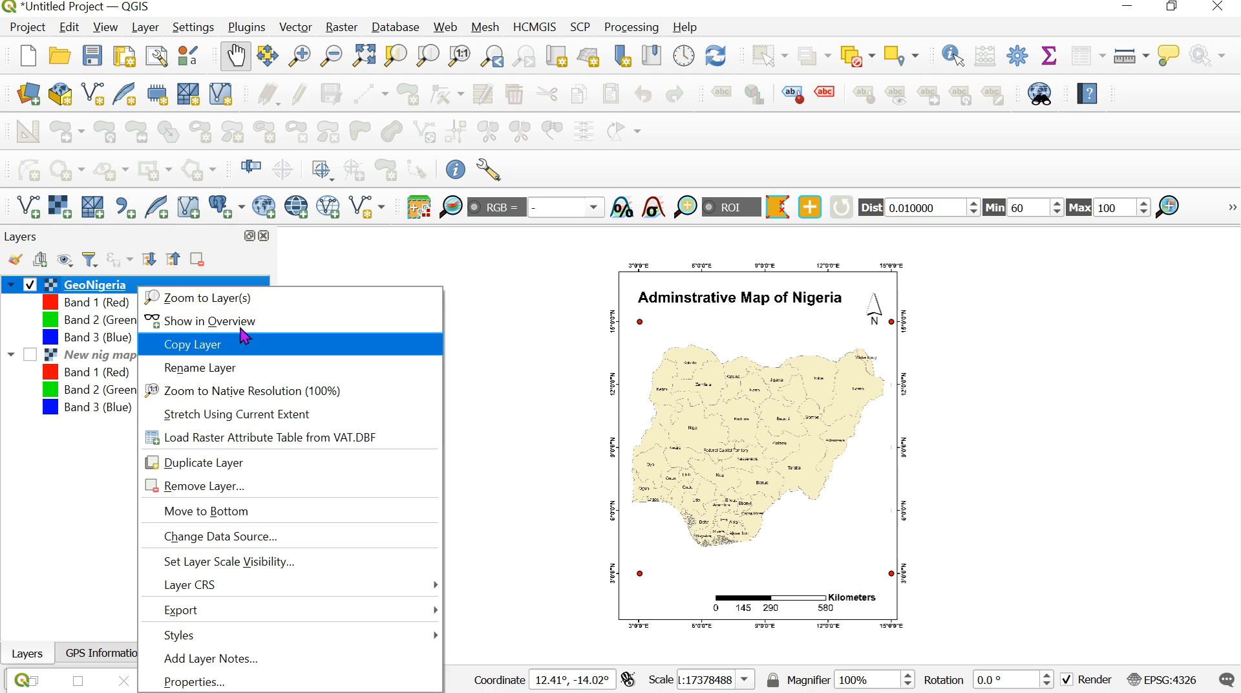
click(256, 306)
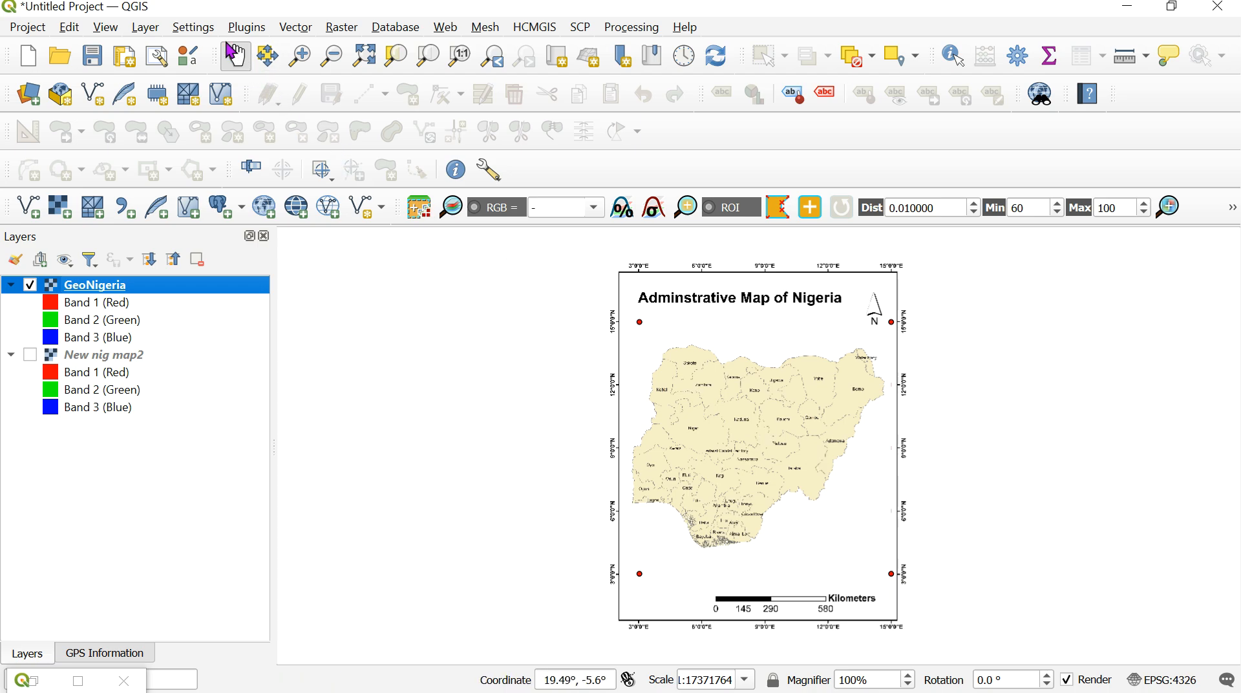
- Start a new shapefile layer and set its file to Nigbound.shp in the GIS Lecture Resources folder
click(146, 27)
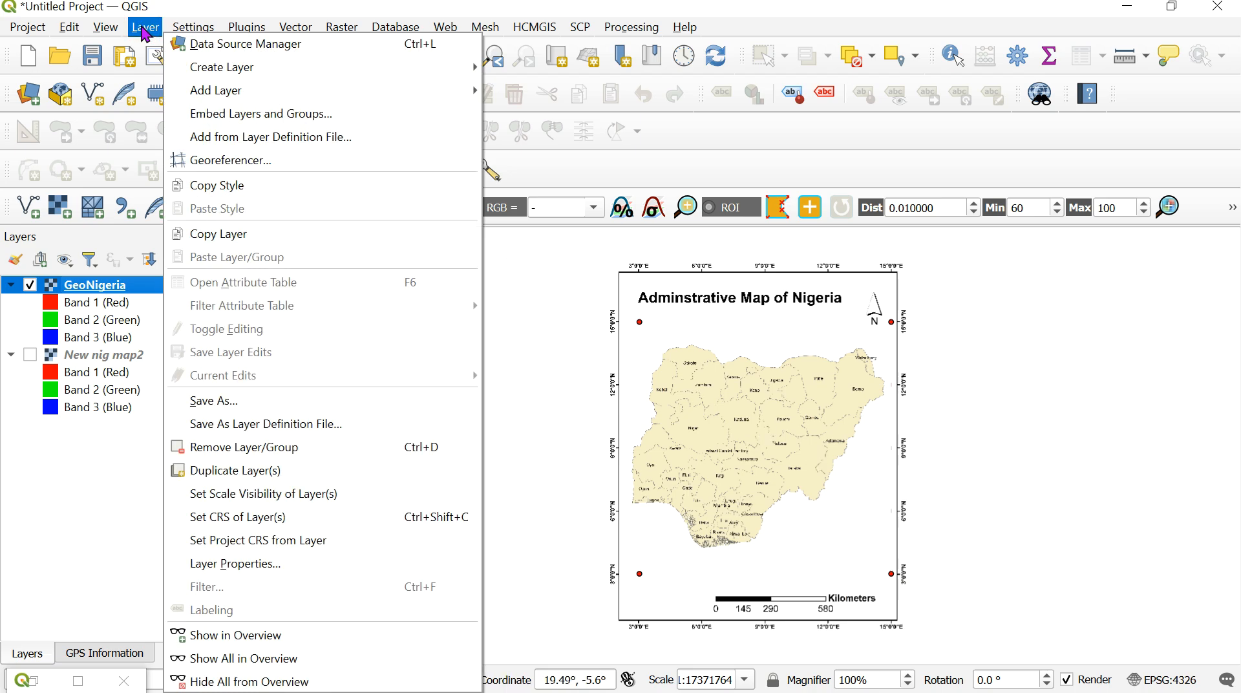
mouse_move(189, 72)
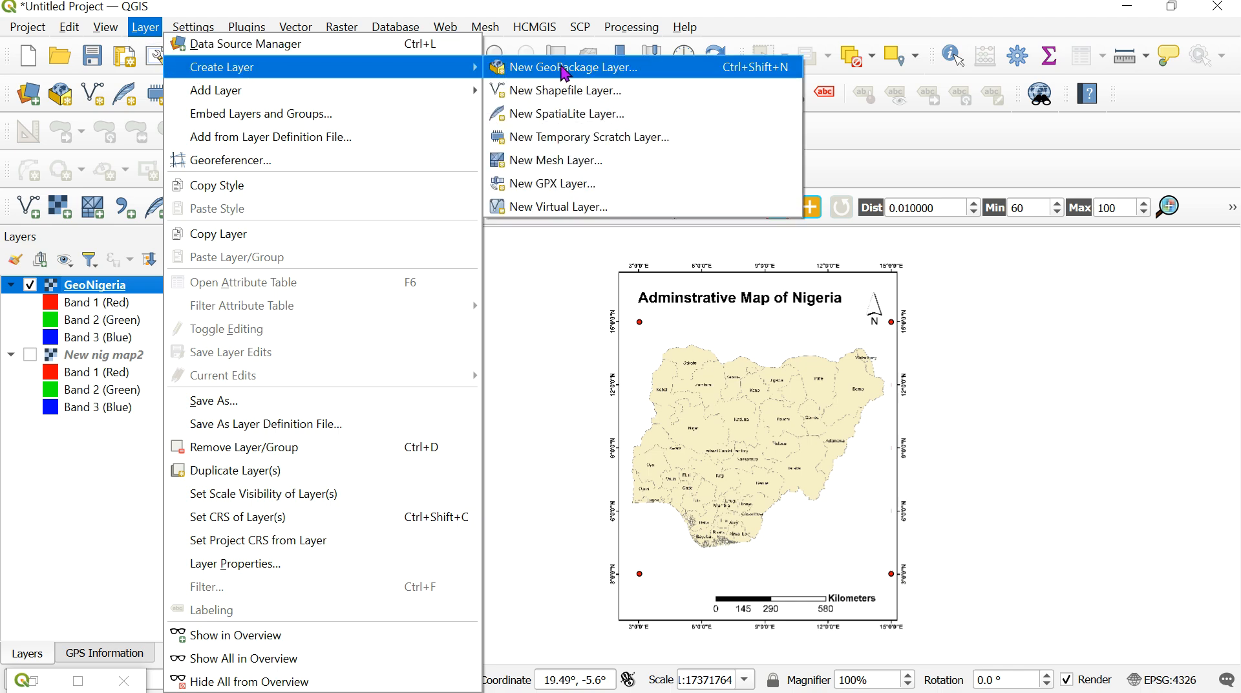
click(601, 89)
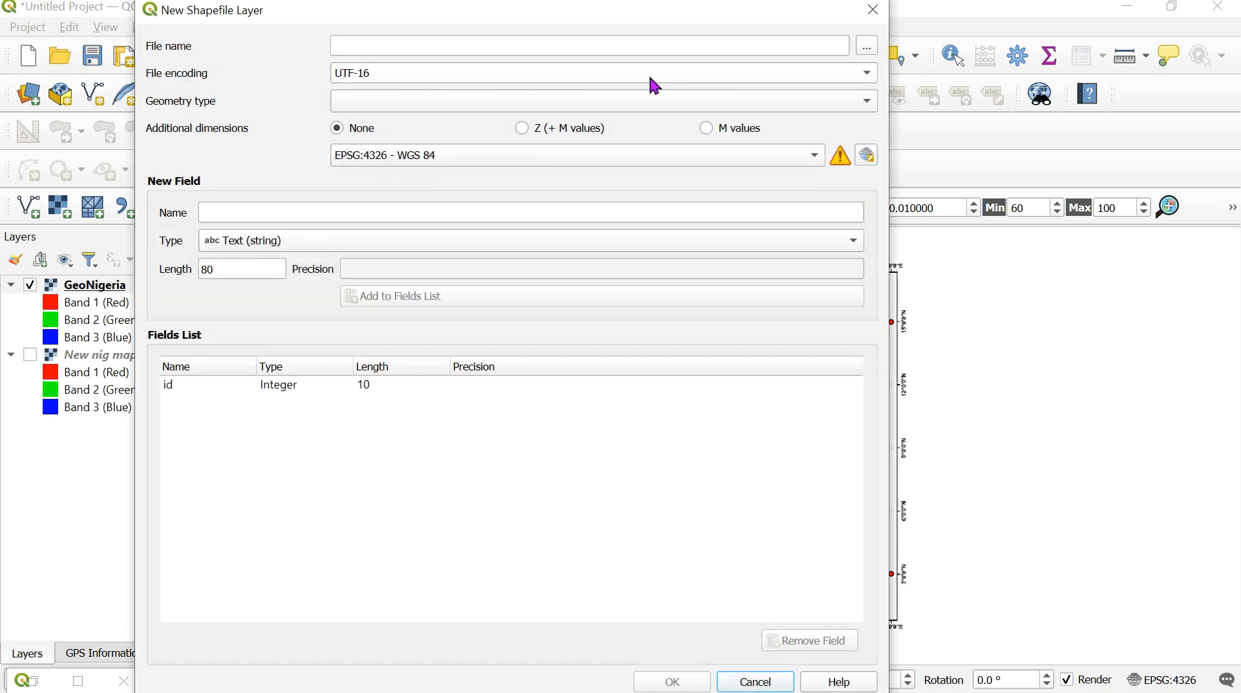
click(863, 51)
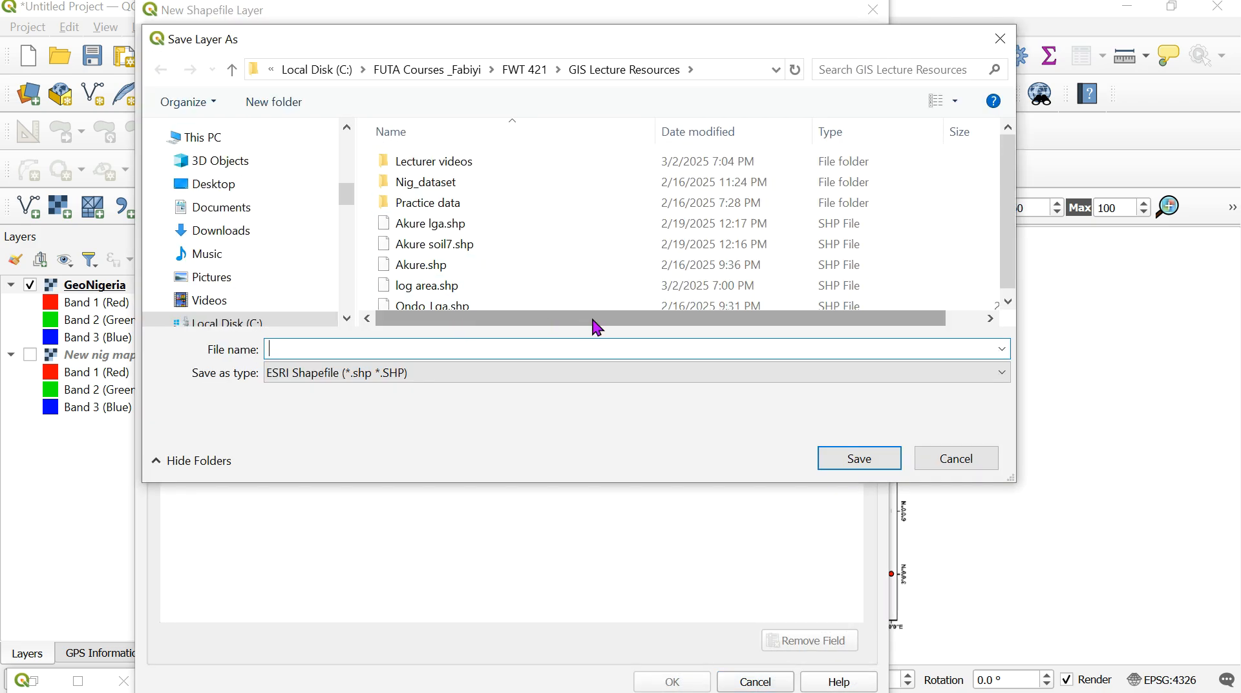
text(N)
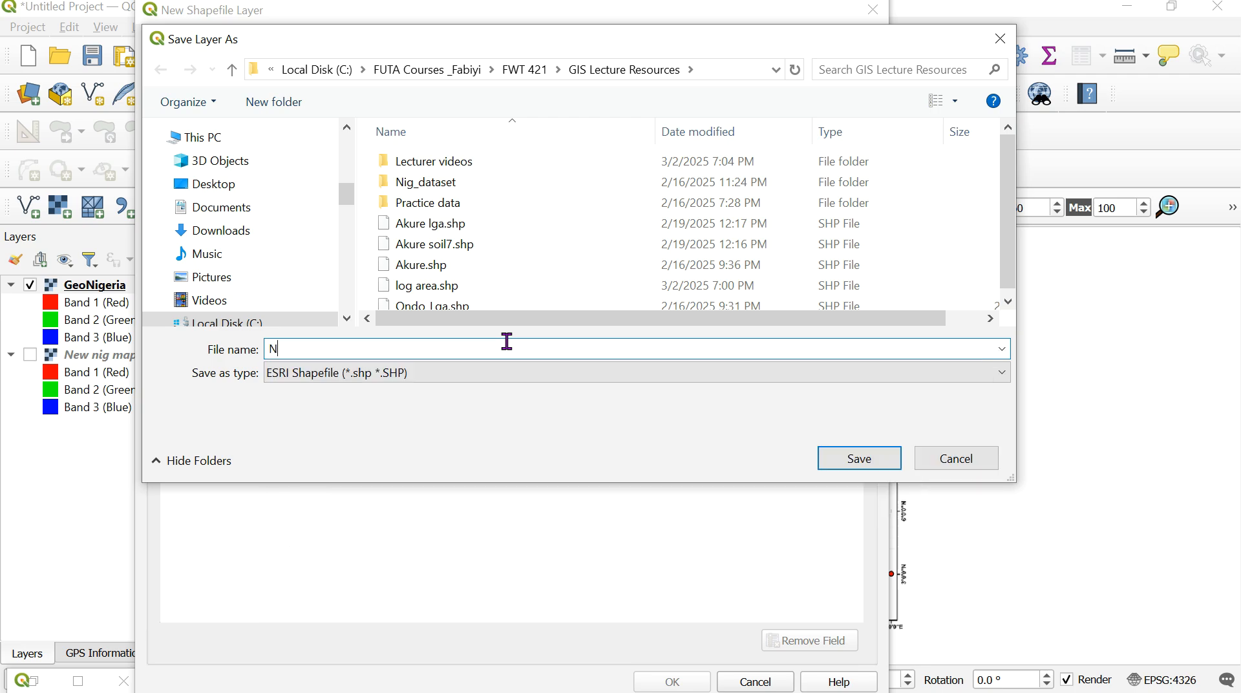
text(igboundar)
click(862, 461)
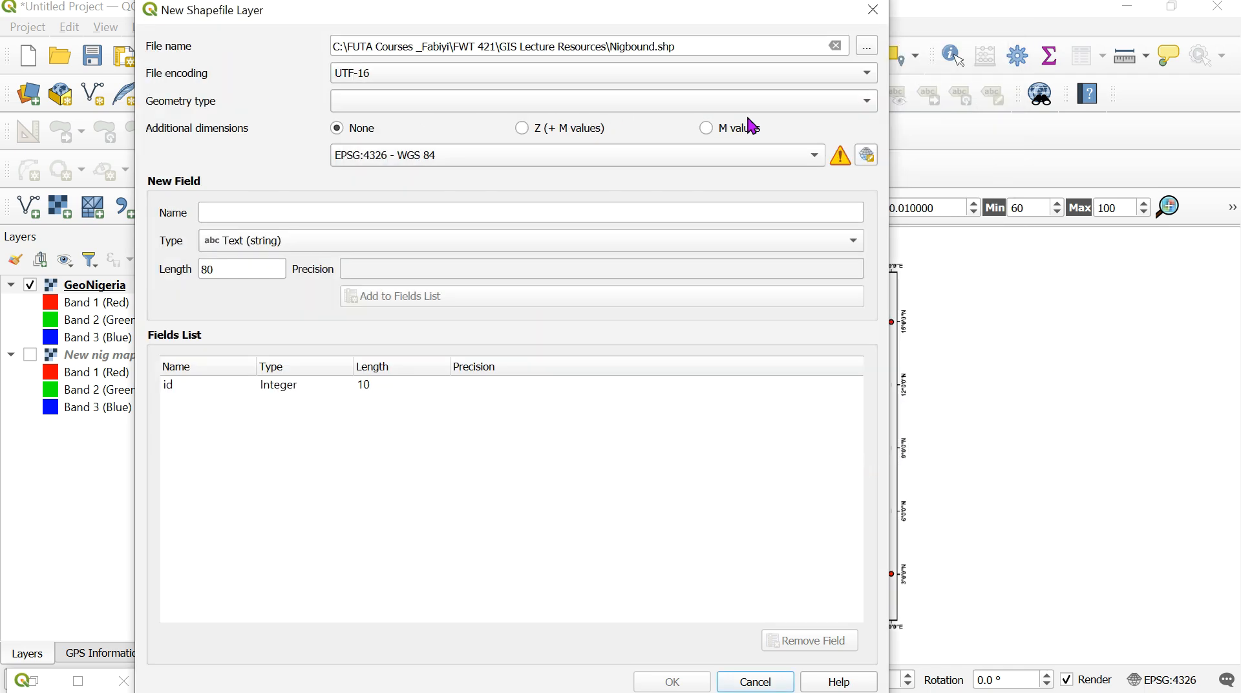
- Set the geometry type to Polygon and create the shapefile layer in EPSG:4326 - WGS 84, discarding the unadded Name field
click(867, 102)
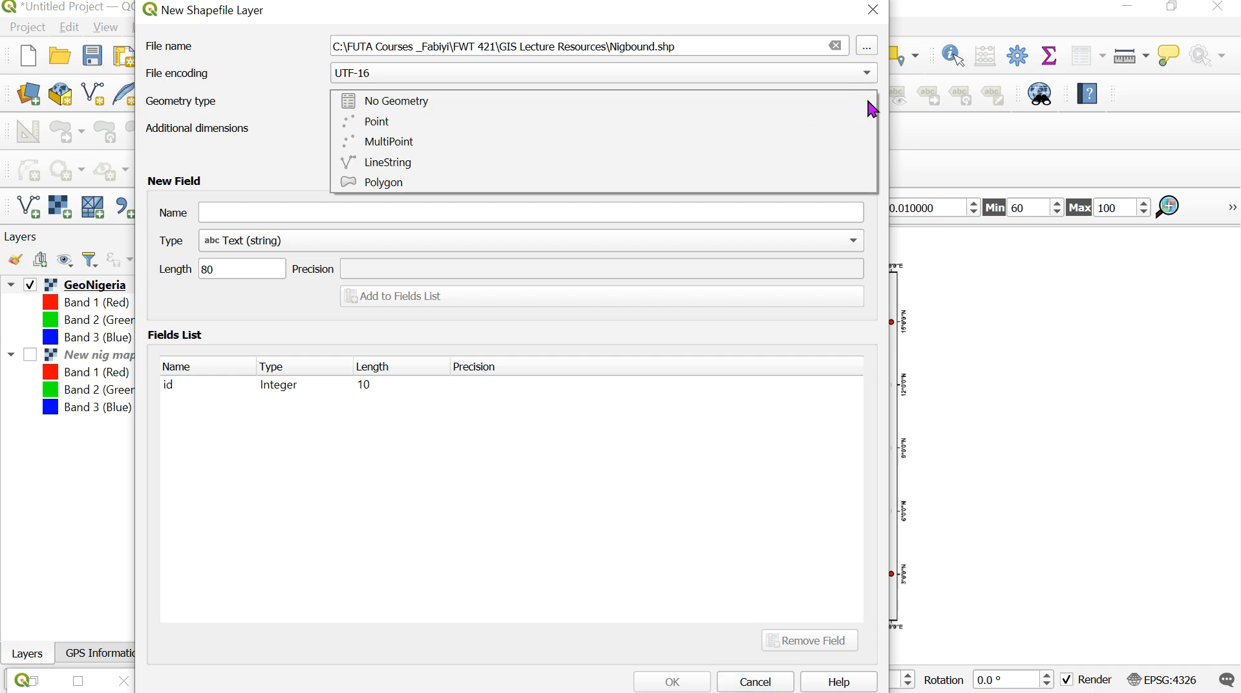
click(581, 184)
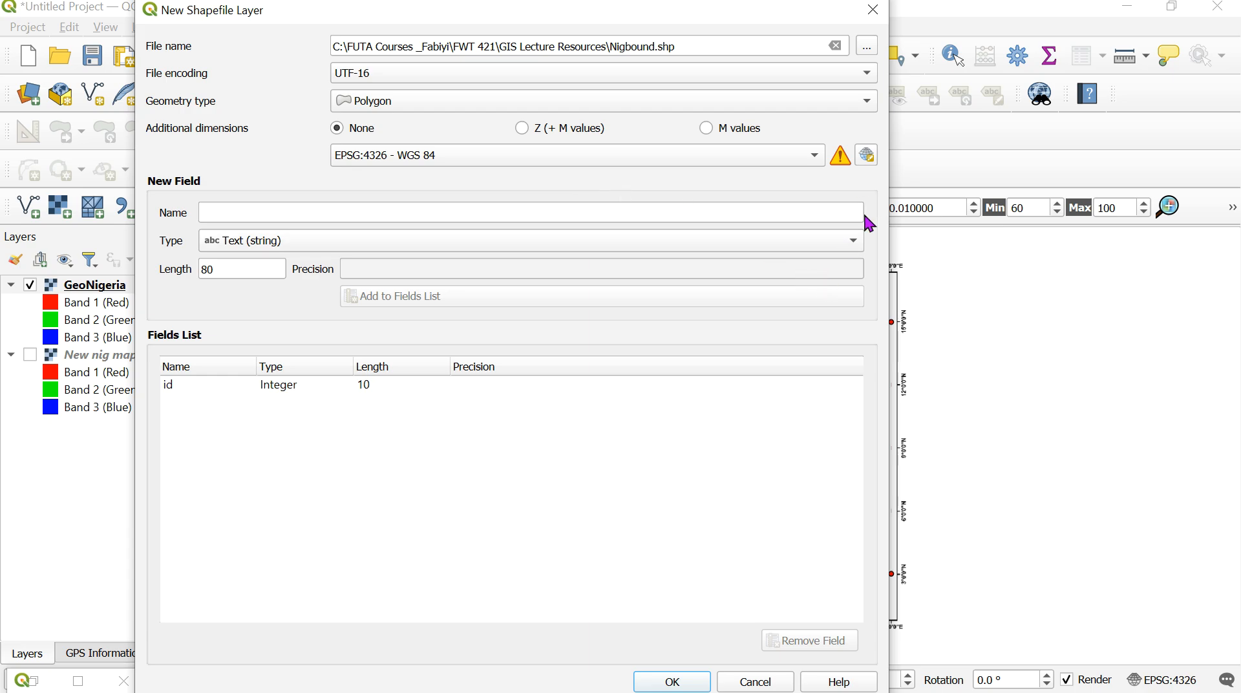
click(786, 214)
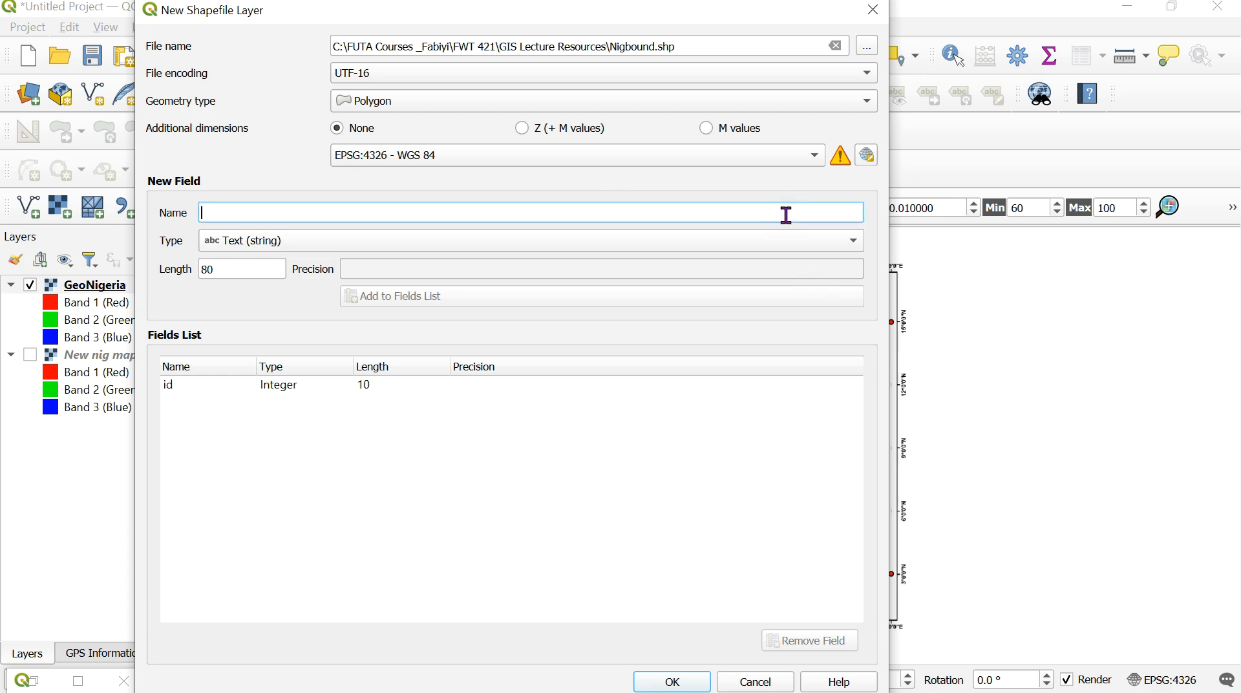
text(Name)
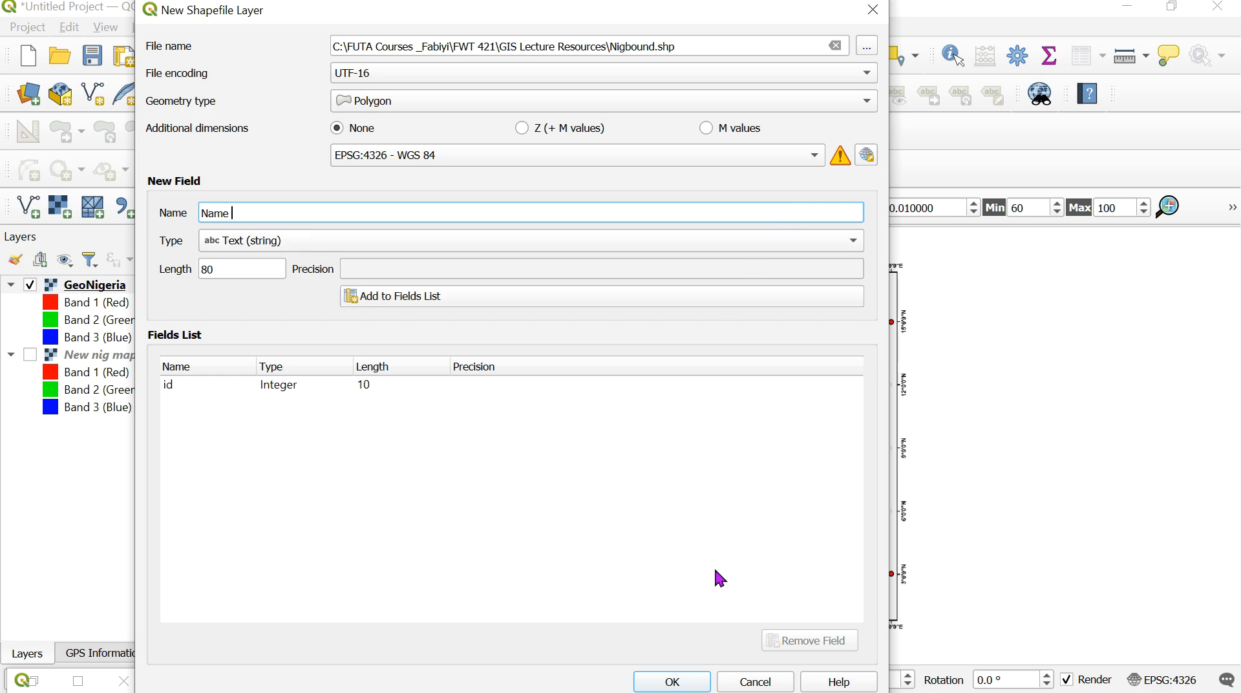
click(659, 685)
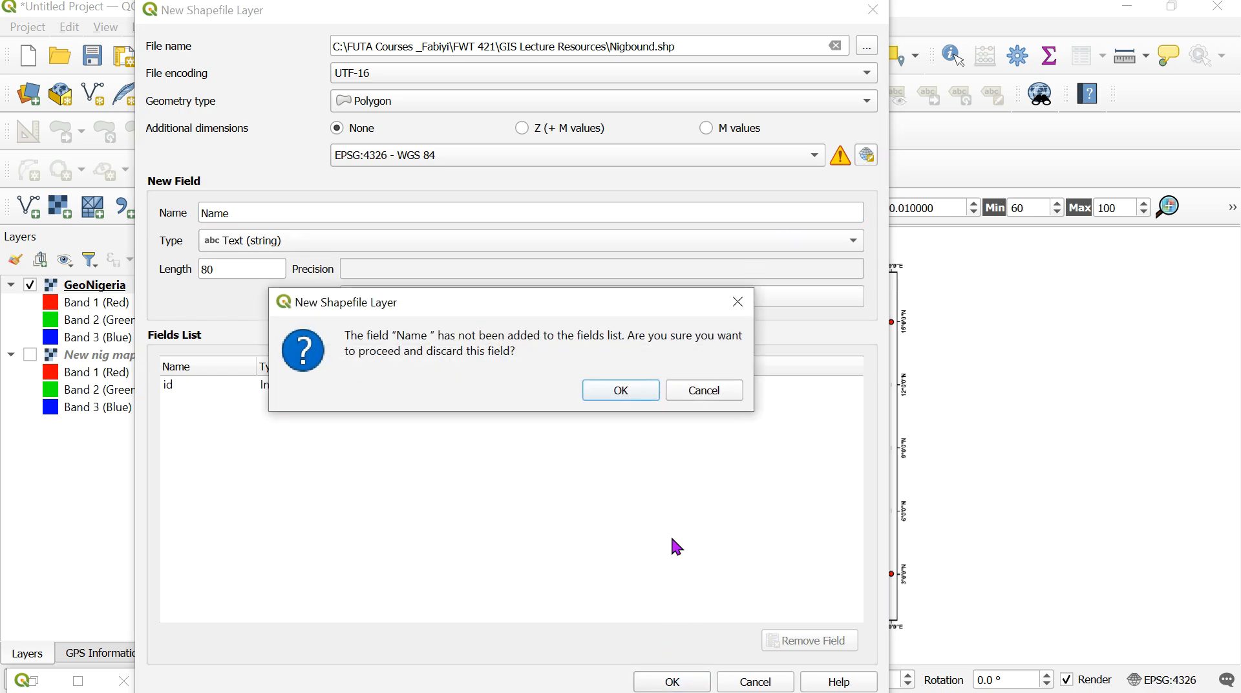
click(621, 390)
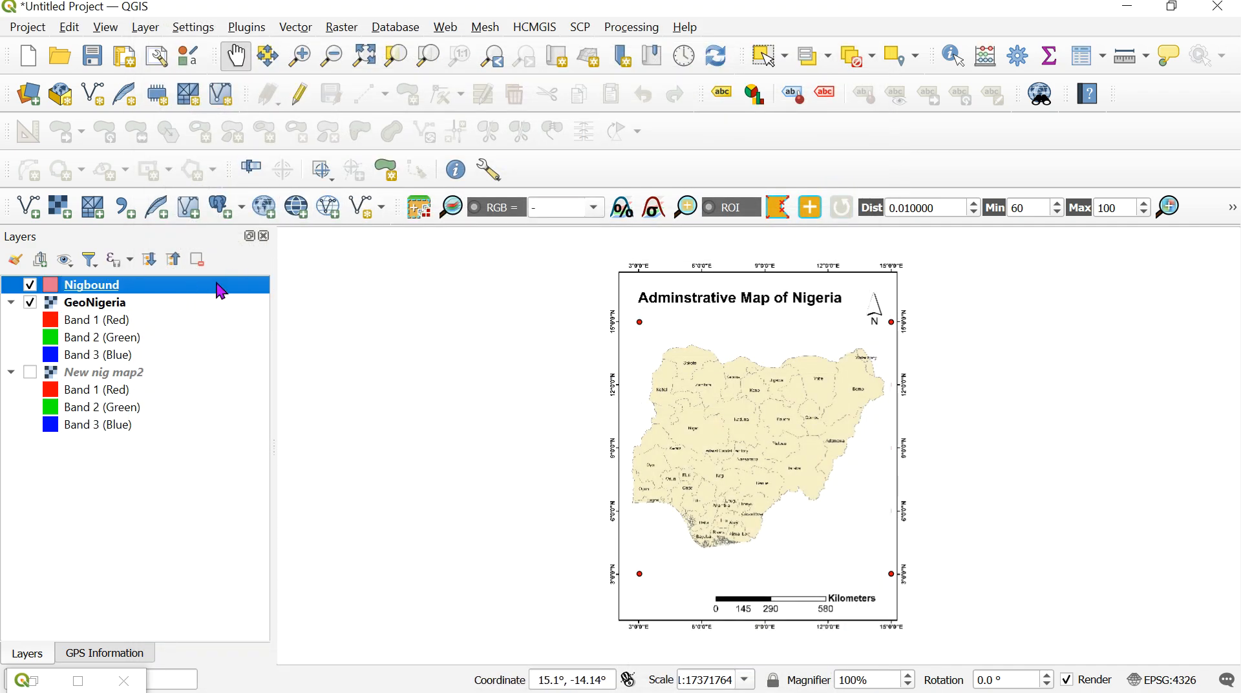
- Enable editing on Nigbound and start a polygon, tracing Kebbi's northwestern border up past Sokoto's northwest corner
click(299, 56)
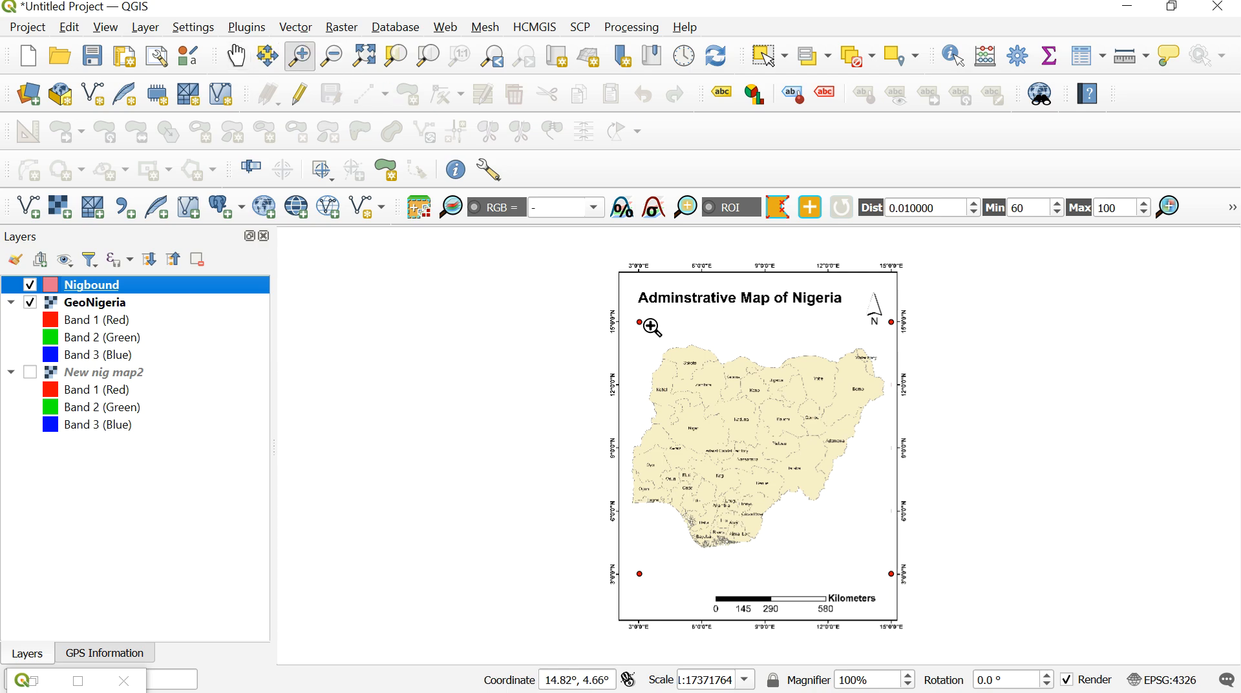
drag(641, 337, 830, 421)
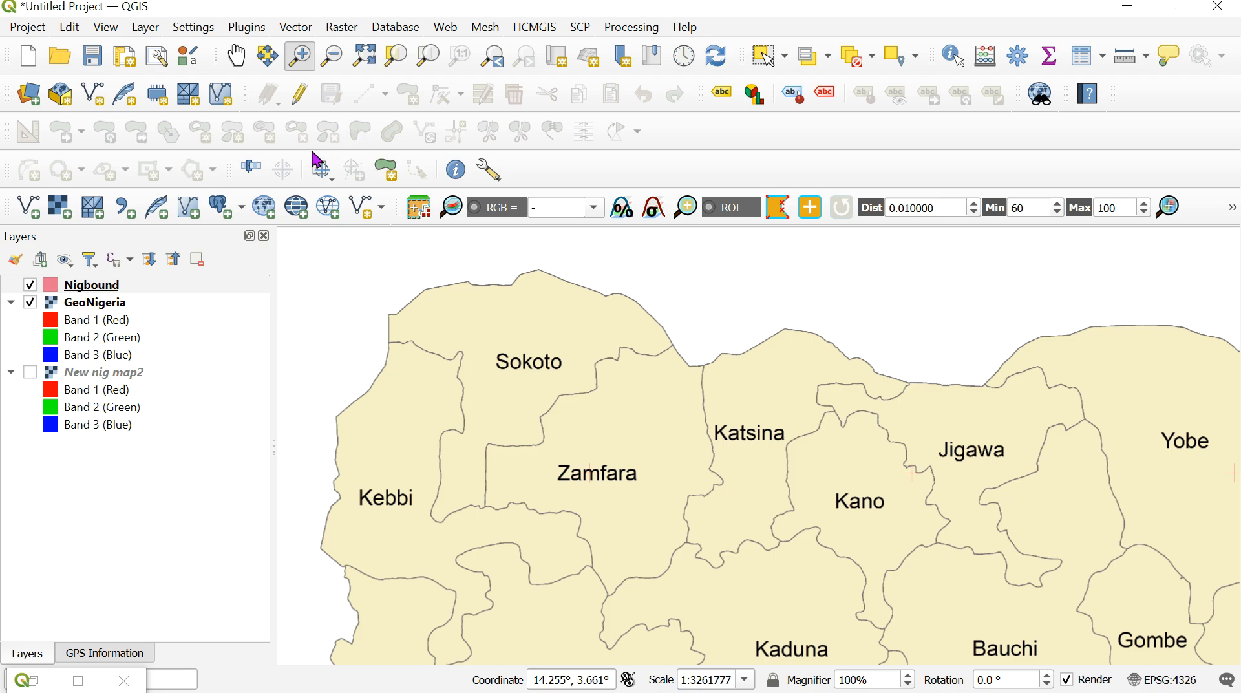
click(299, 97)
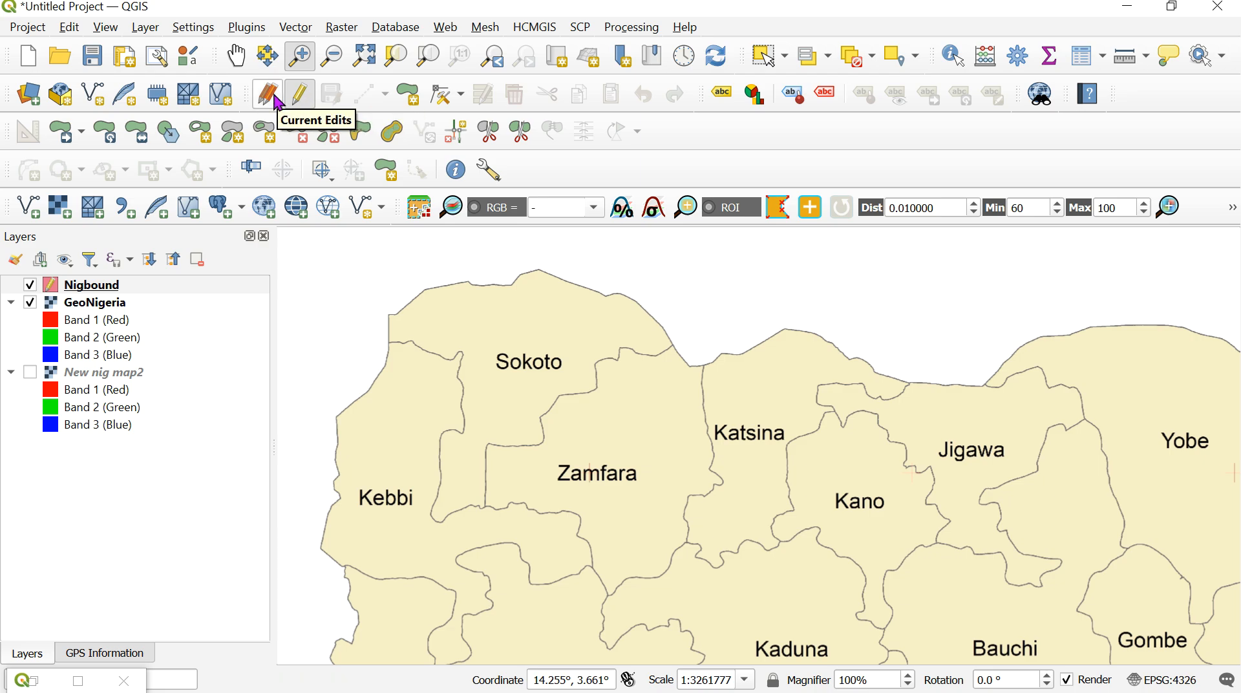
click(410, 92)
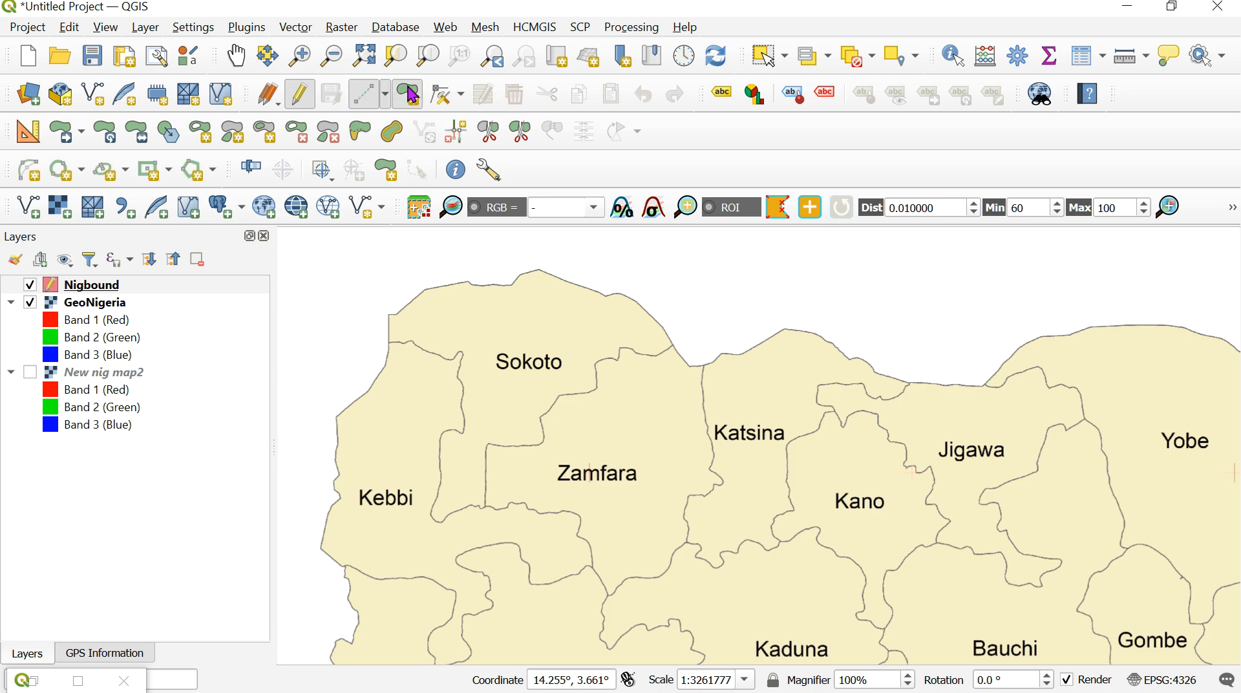
click(339, 417)
click(385, 367)
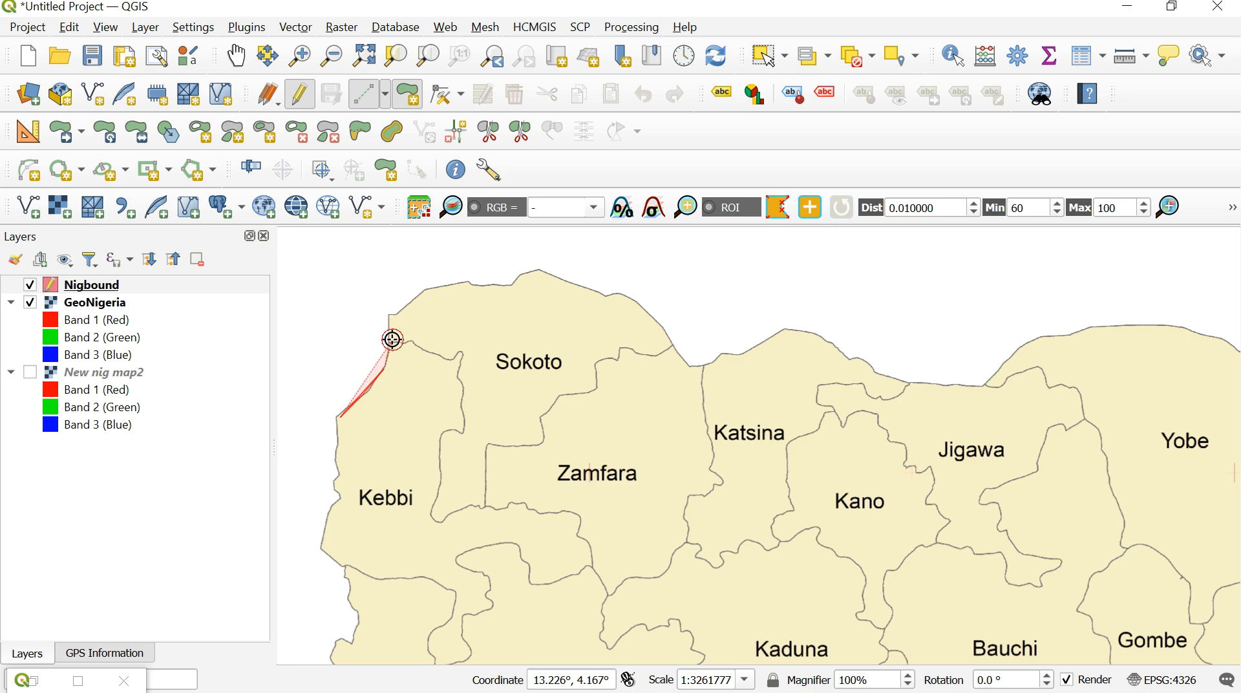
click(392, 340)
click(391, 314)
click(420, 295)
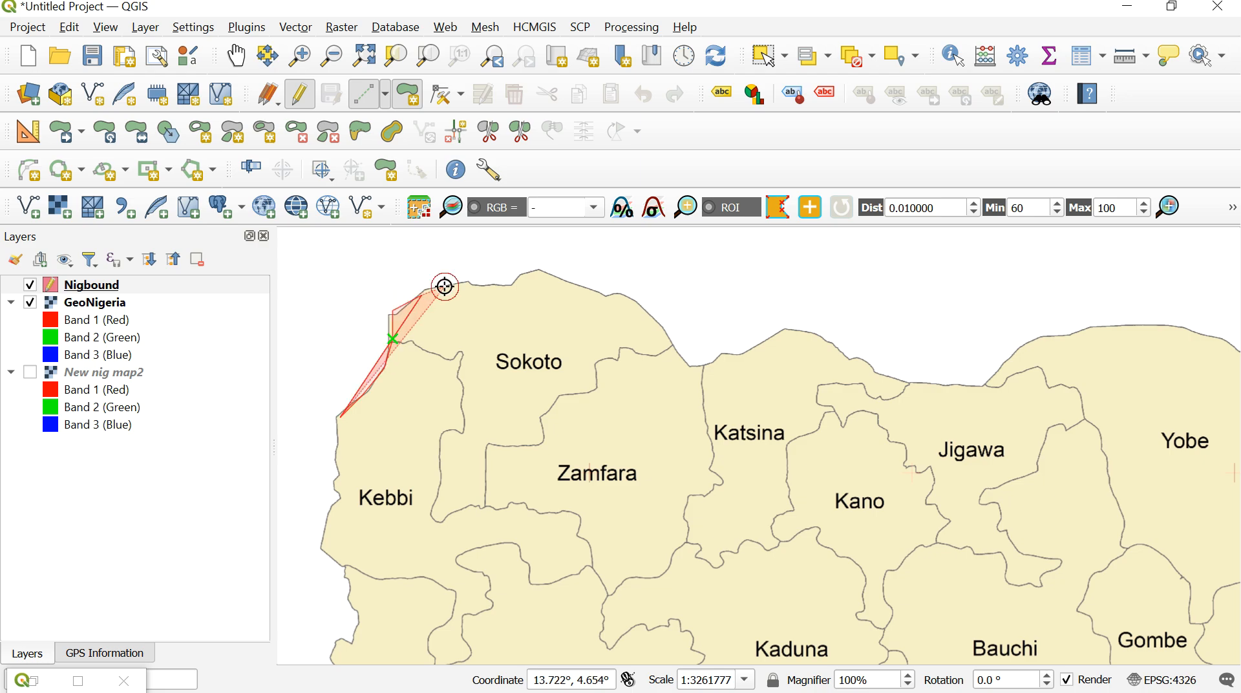
- Continue the Nigbound polygon along Sokoto's northern border down to the notch just west of Katsina
click(443, 285)
click(494, 284)
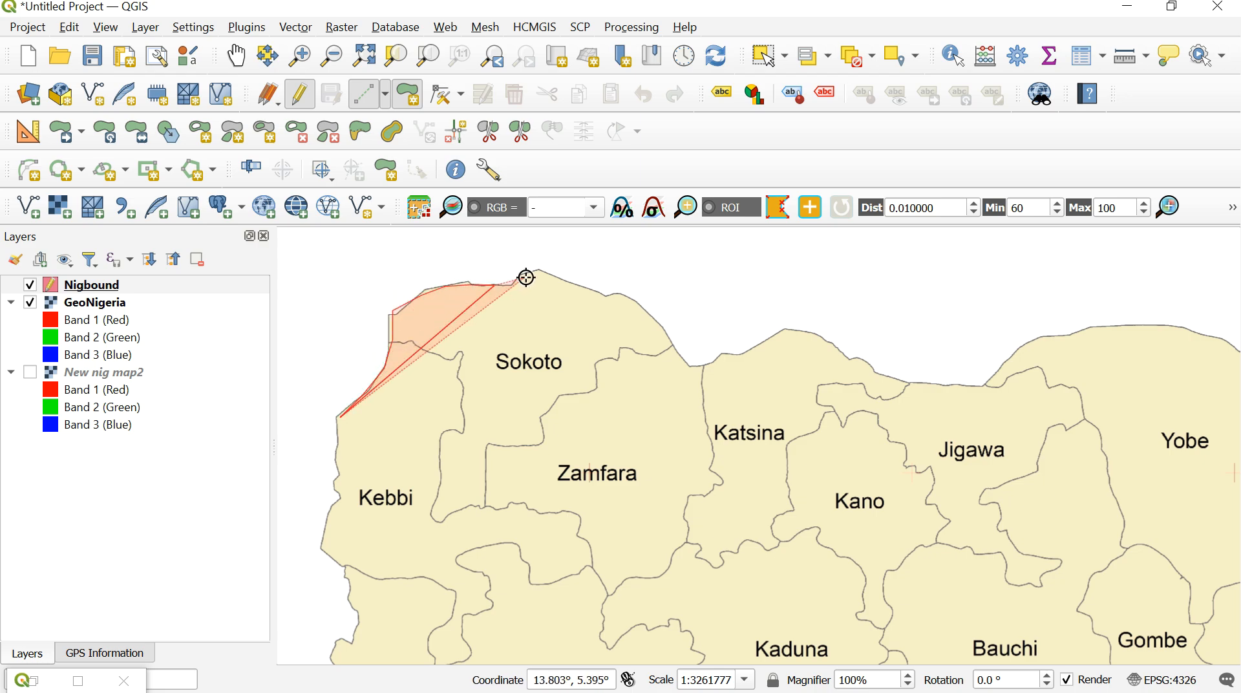
click(548, 274)
click(608, 294)
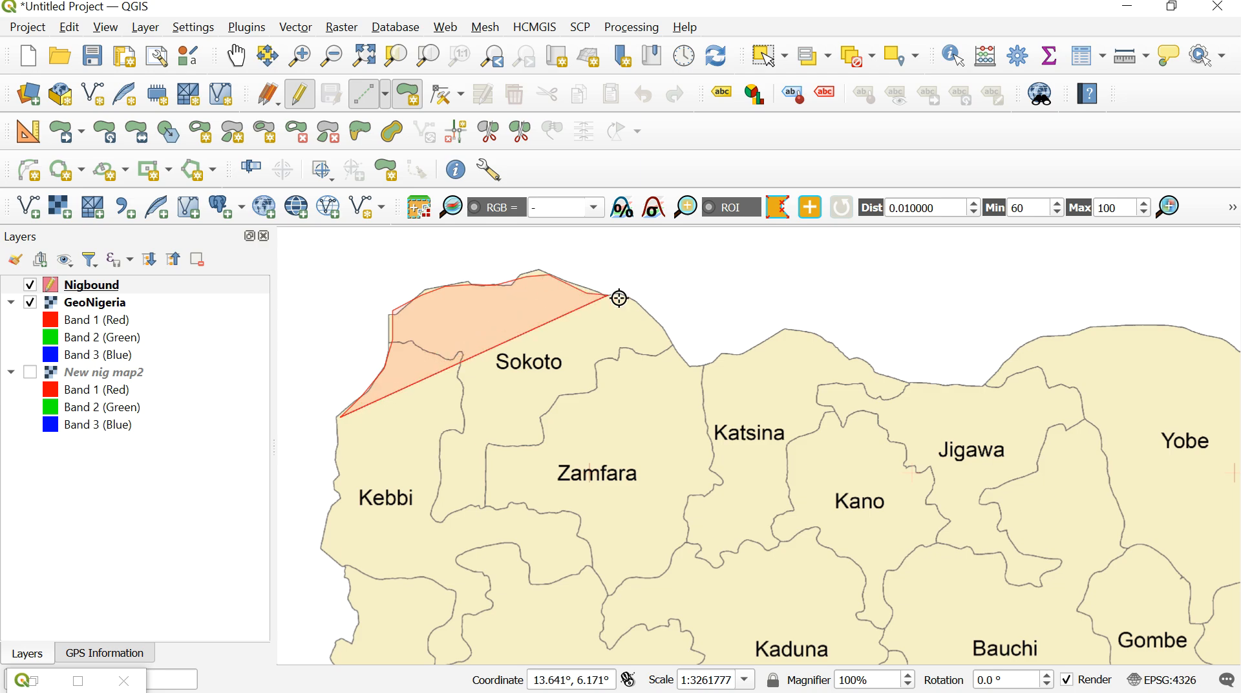
click(642, 305)
click(668, 332)
click(684, 352)
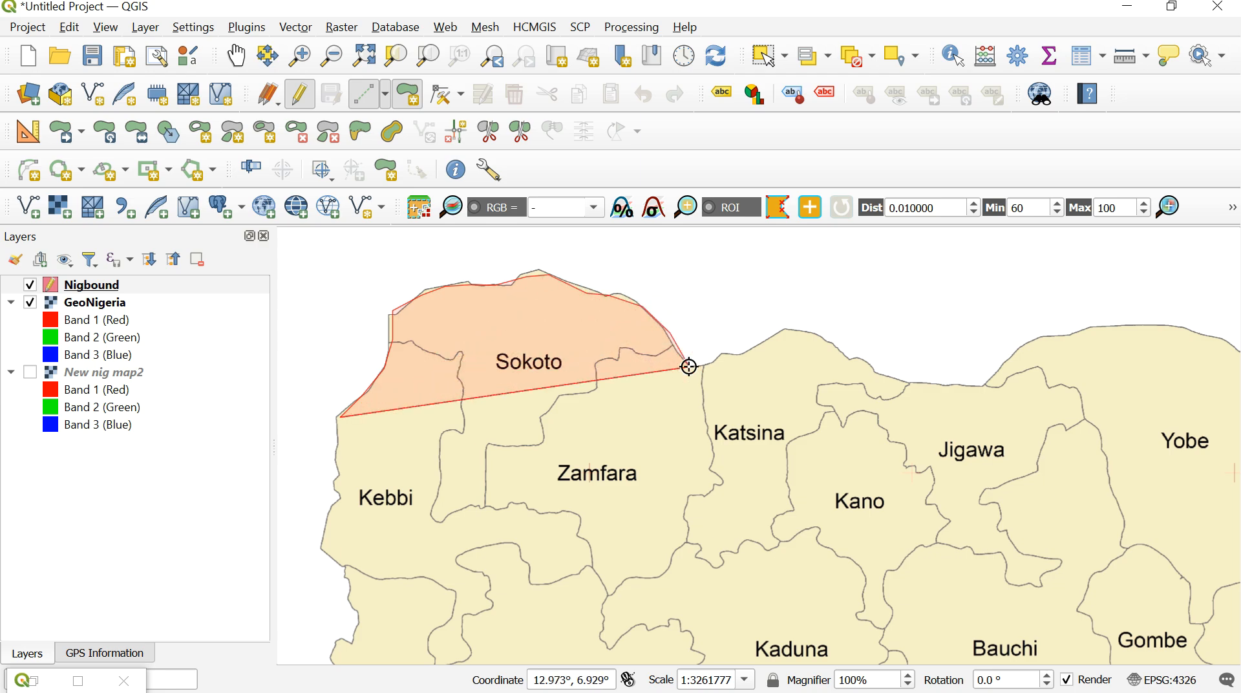
click(689, 367)
- Trace the polygon onward along the northern borders of Katsina and Jigawa
click(706, 367)
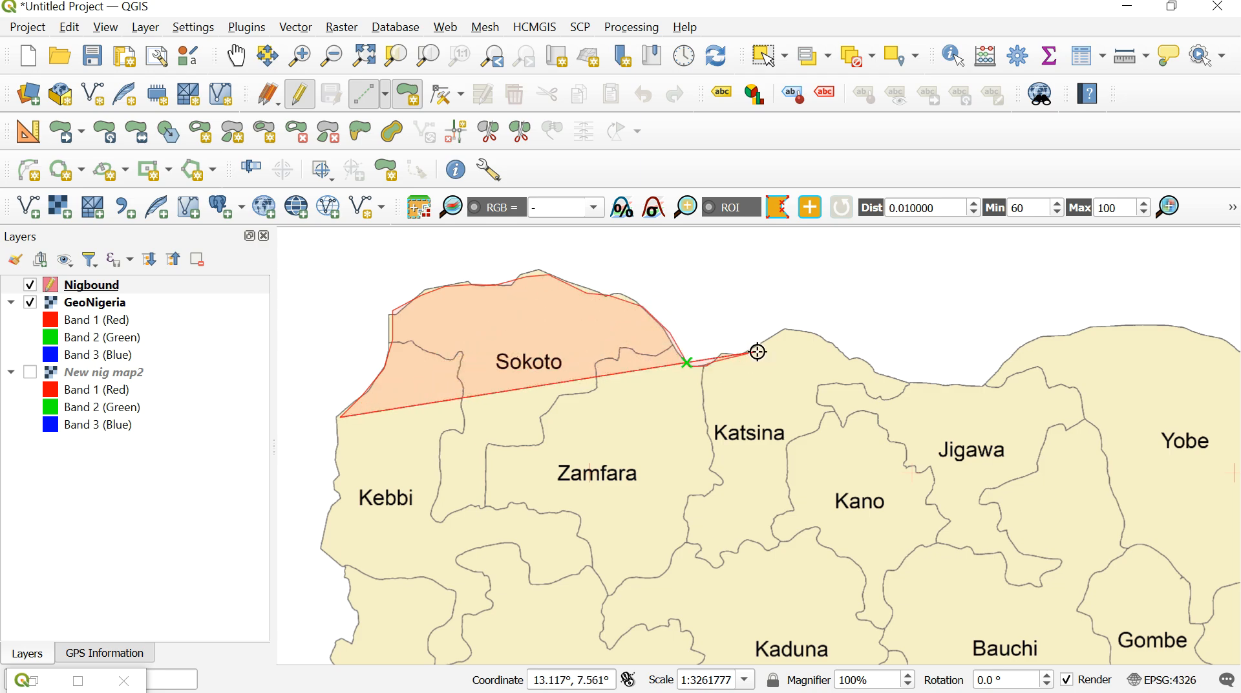
click(778, 336)
click(811, 333)
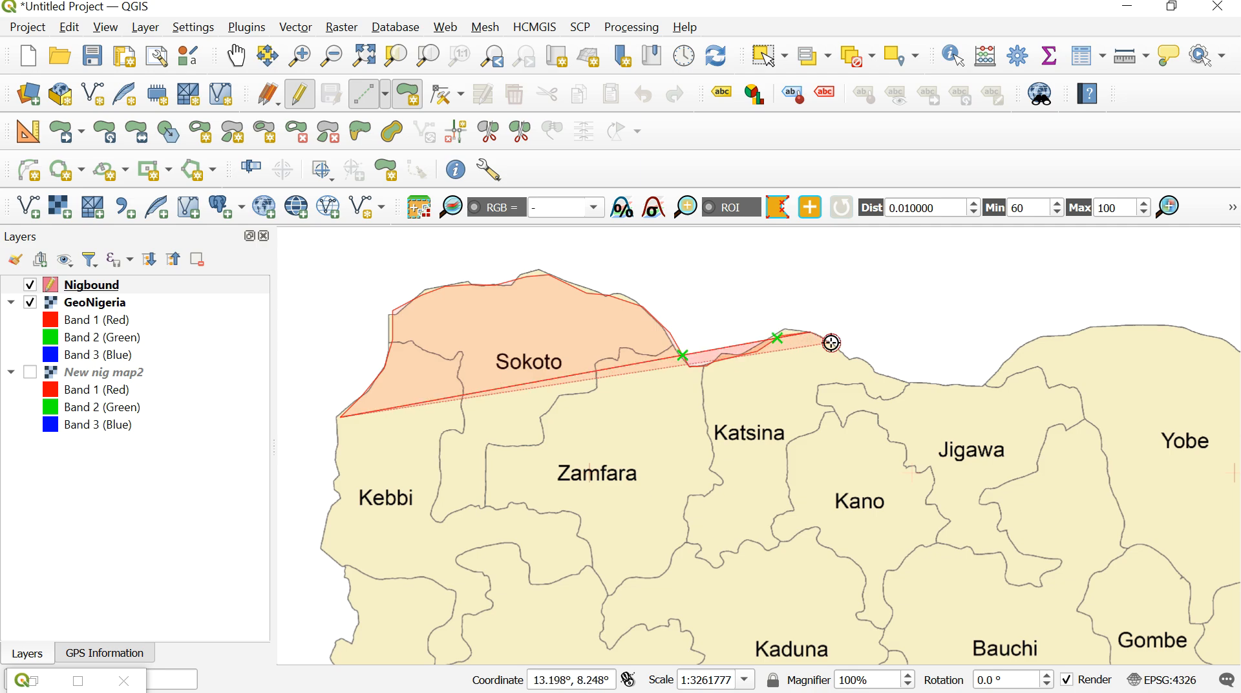
click(859, 355)
click(895, 378)
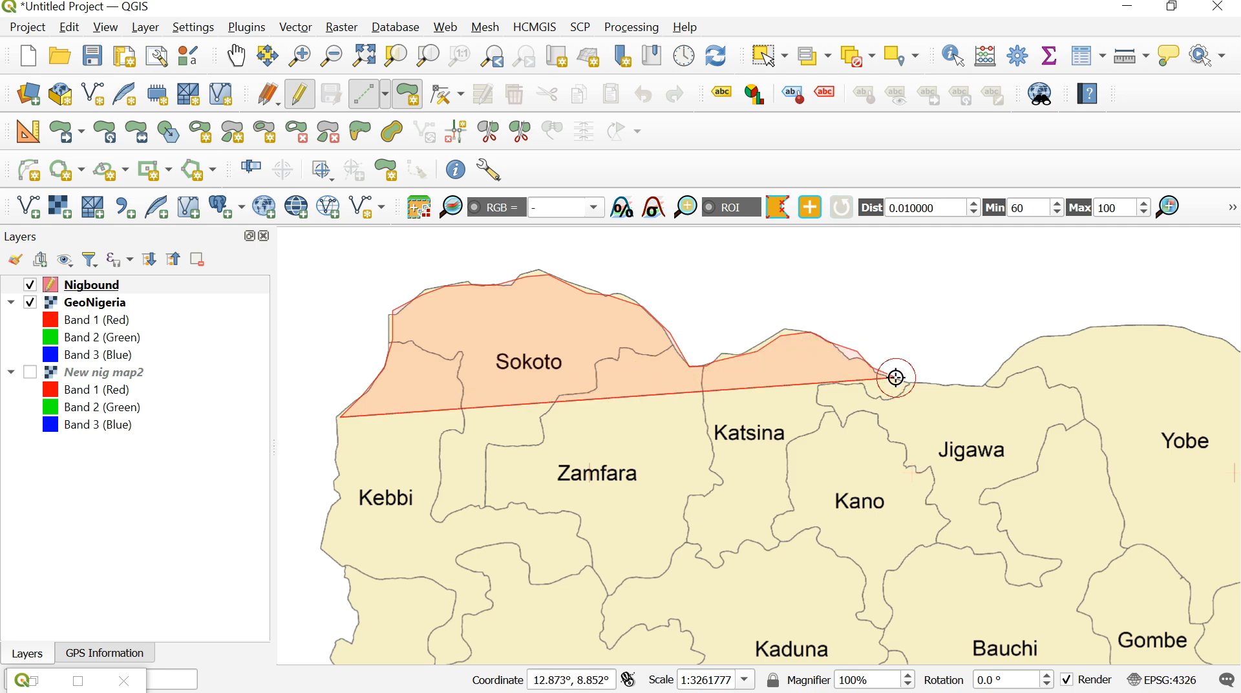
click(937, 386)
click(957, 384)
click(1001, 371)
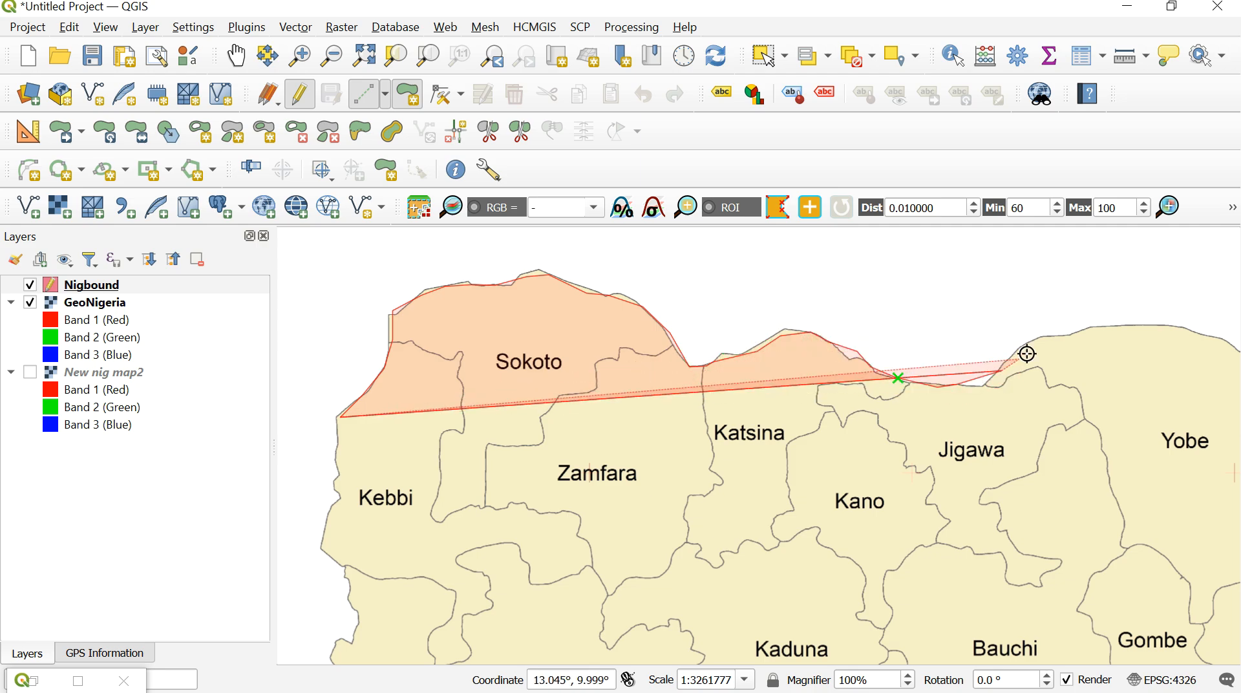
- Continue the Nigbound polygon eastward along the arched northern border of Yobe
click(1040, 338)
click(1082, 332)
click(1122, 328)
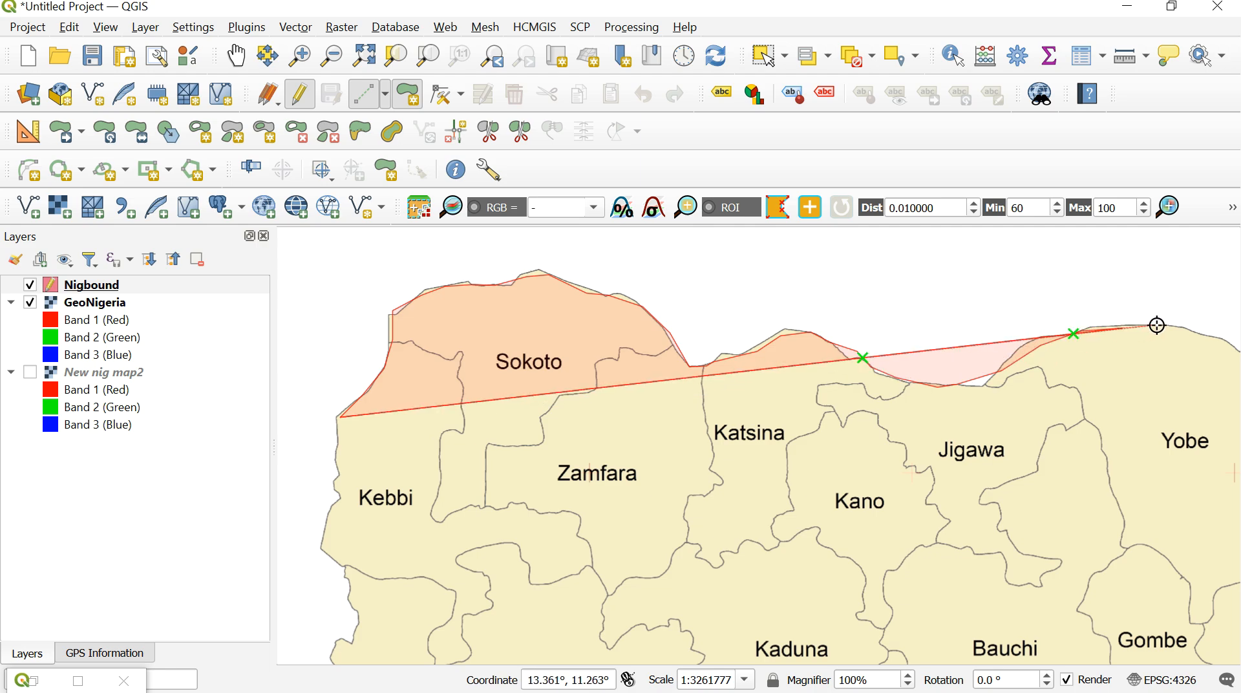
click(1163, 325)
click(1206, 333)
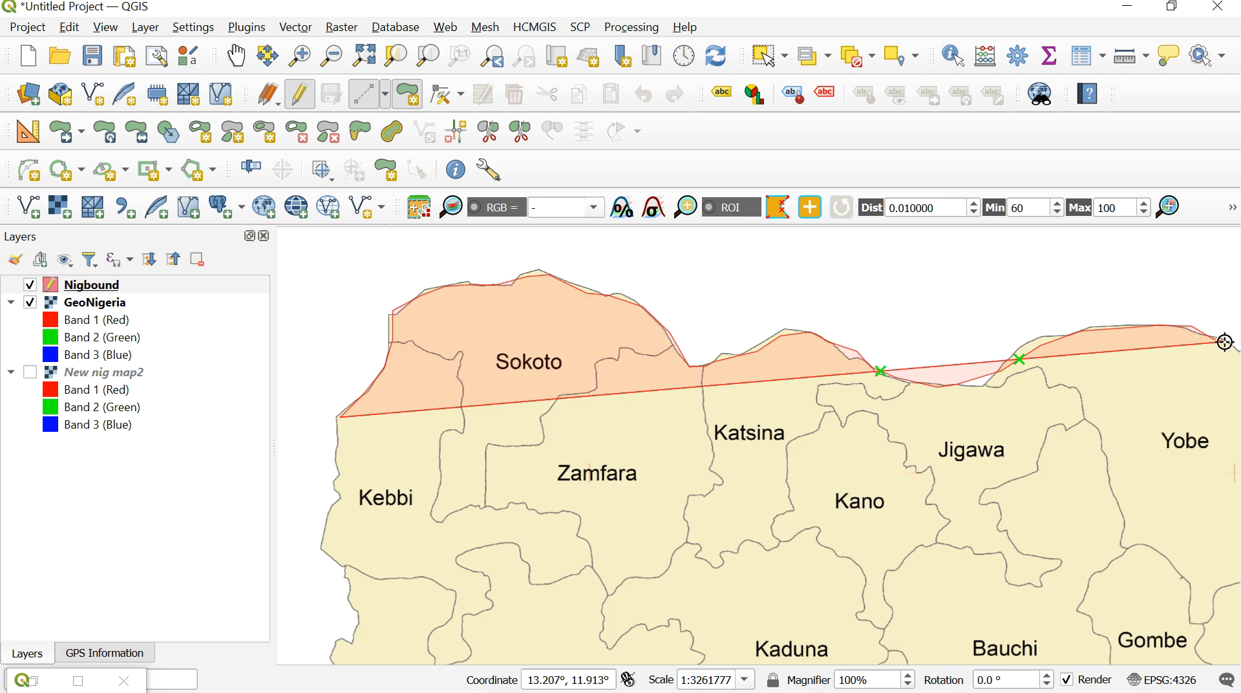
- Trace the polygon from Yobe's northeastern border along northern Borno to the top of the Water body area
click(238, 57)
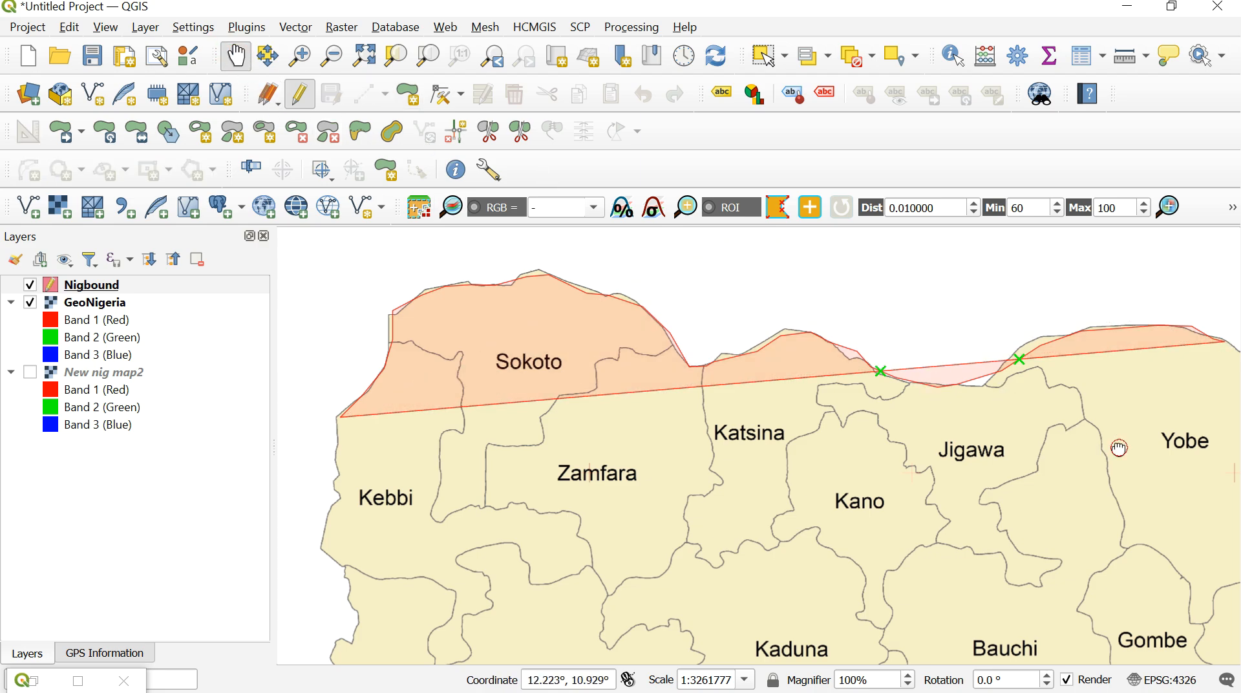
drag(1118, 446, 603, 445)
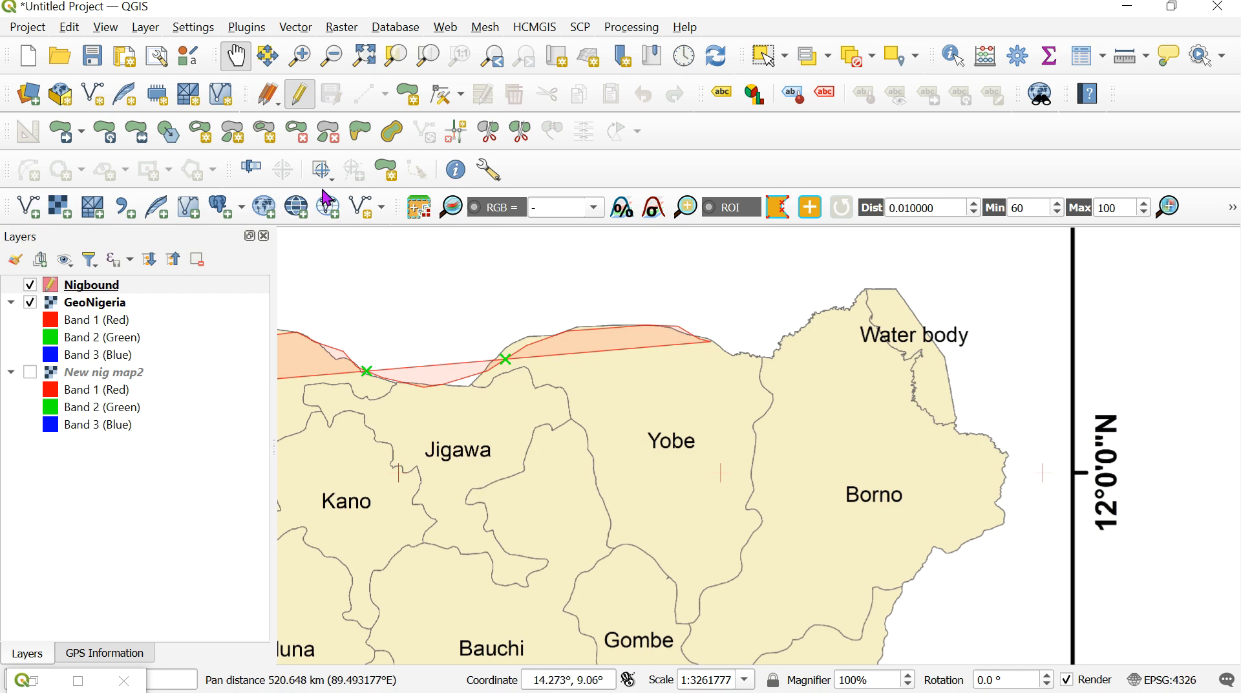
click(409, 97)
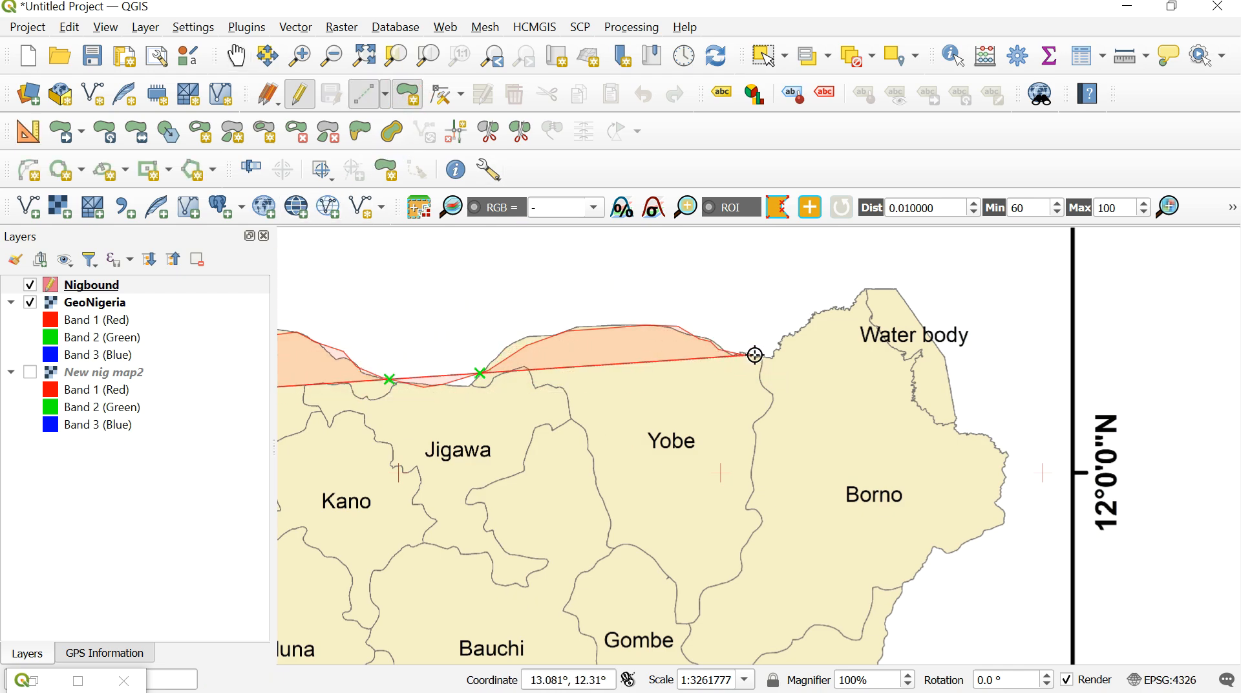
click(793, 335)
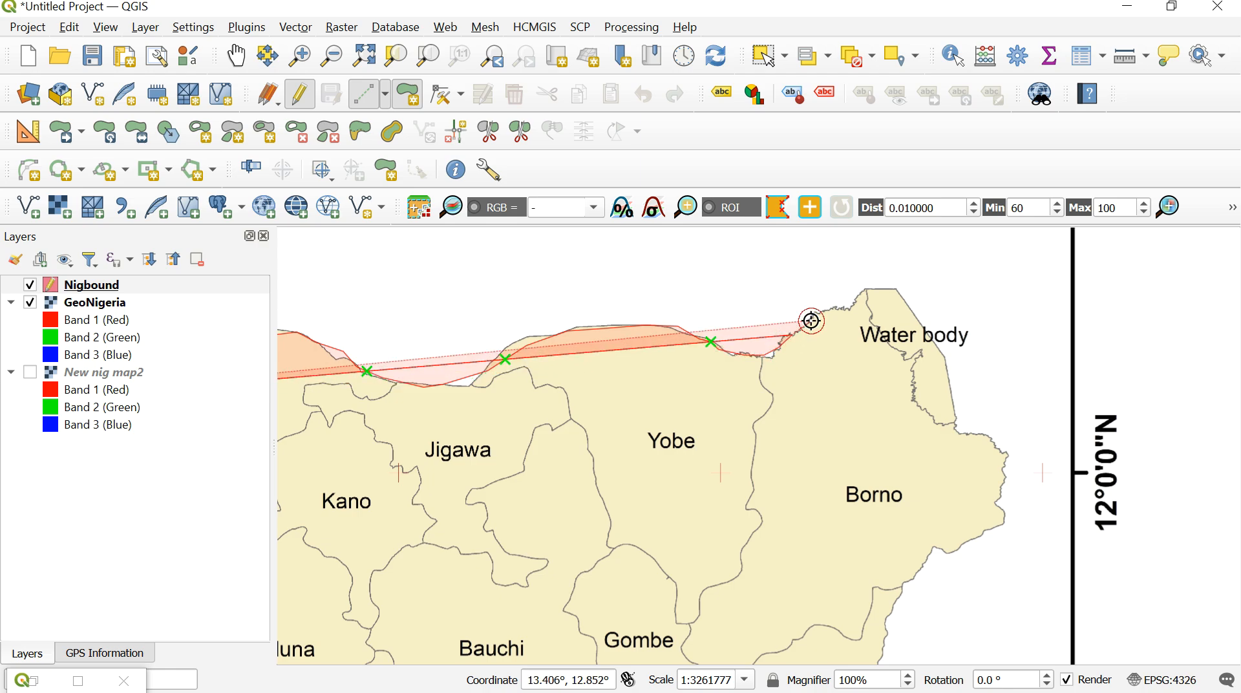
click(811, 321)
click(820, 312)
click(854, 302)
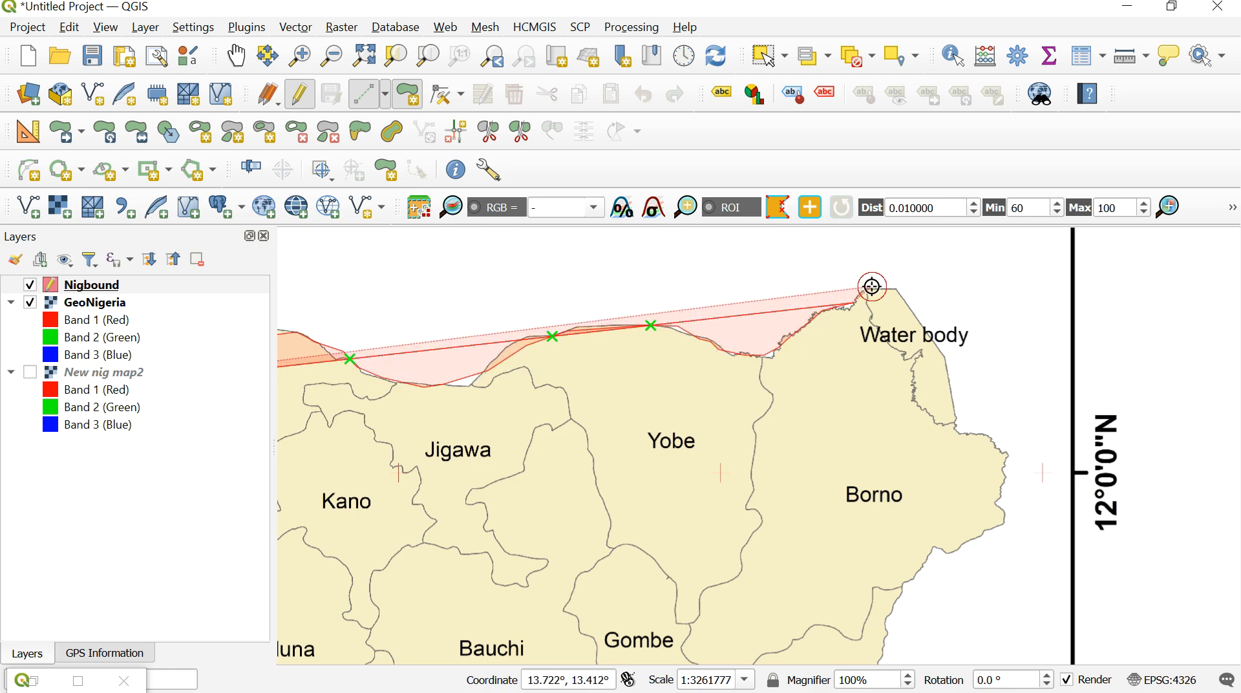
click(895, 289)
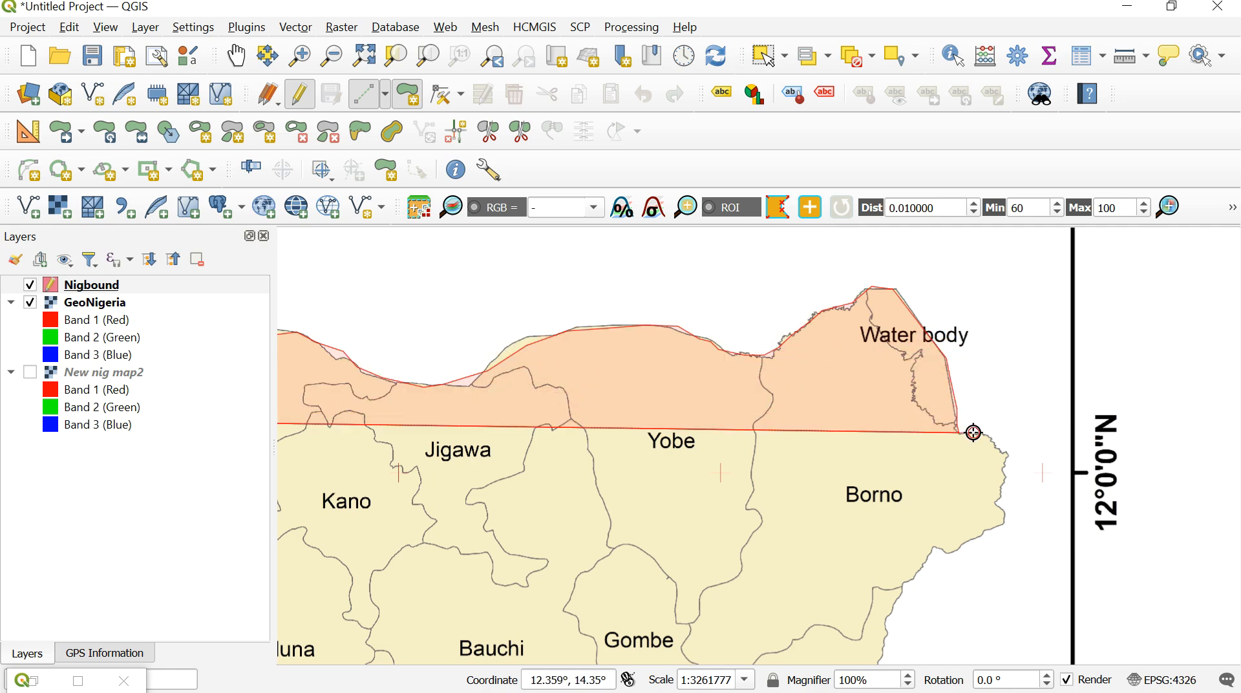
- Trace the polygon around Borno's eastern bulge south of the Water body, turning back southwest along the border
click(999, 444)
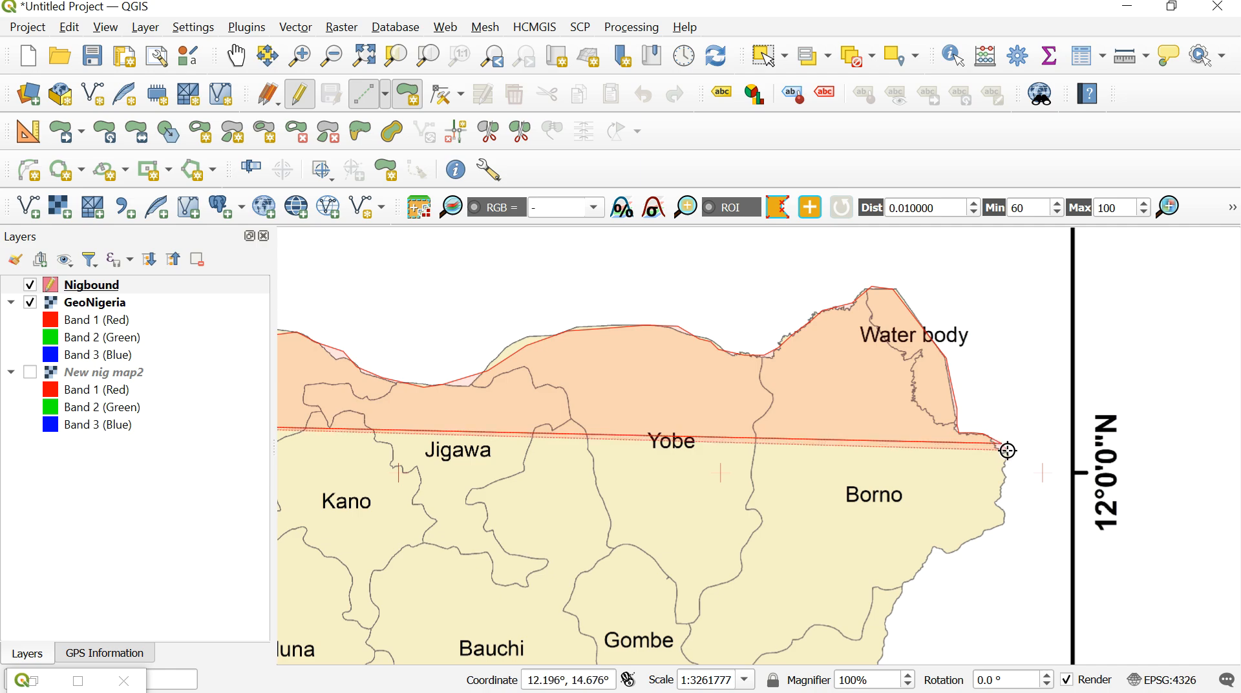
click(1005, 481)
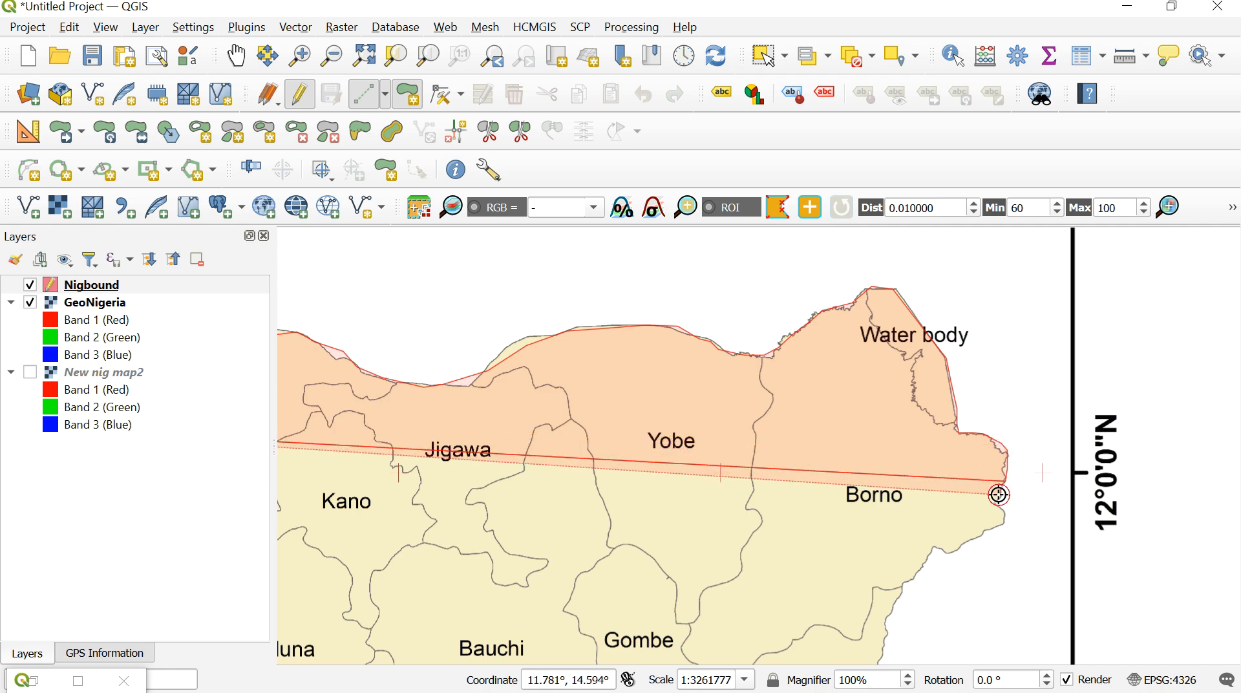
click(1005, 510)
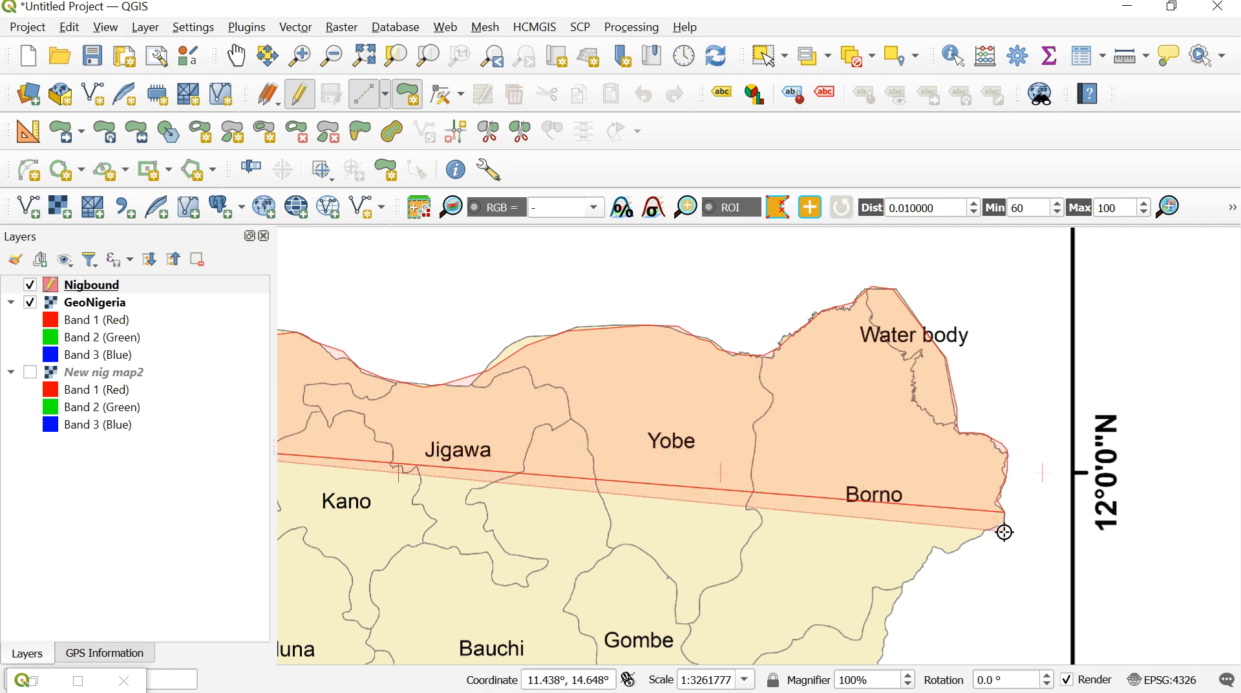
click(997, 532)
click(966, 551)
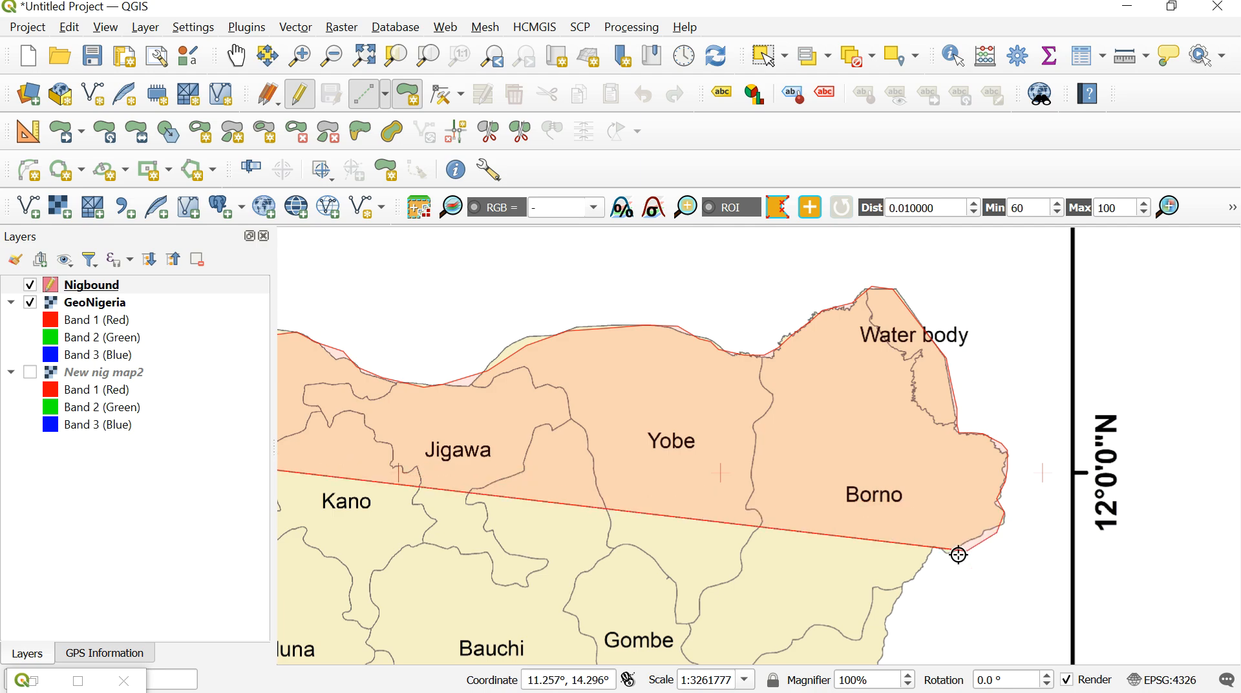
click(943, 559)
click(936, 553)
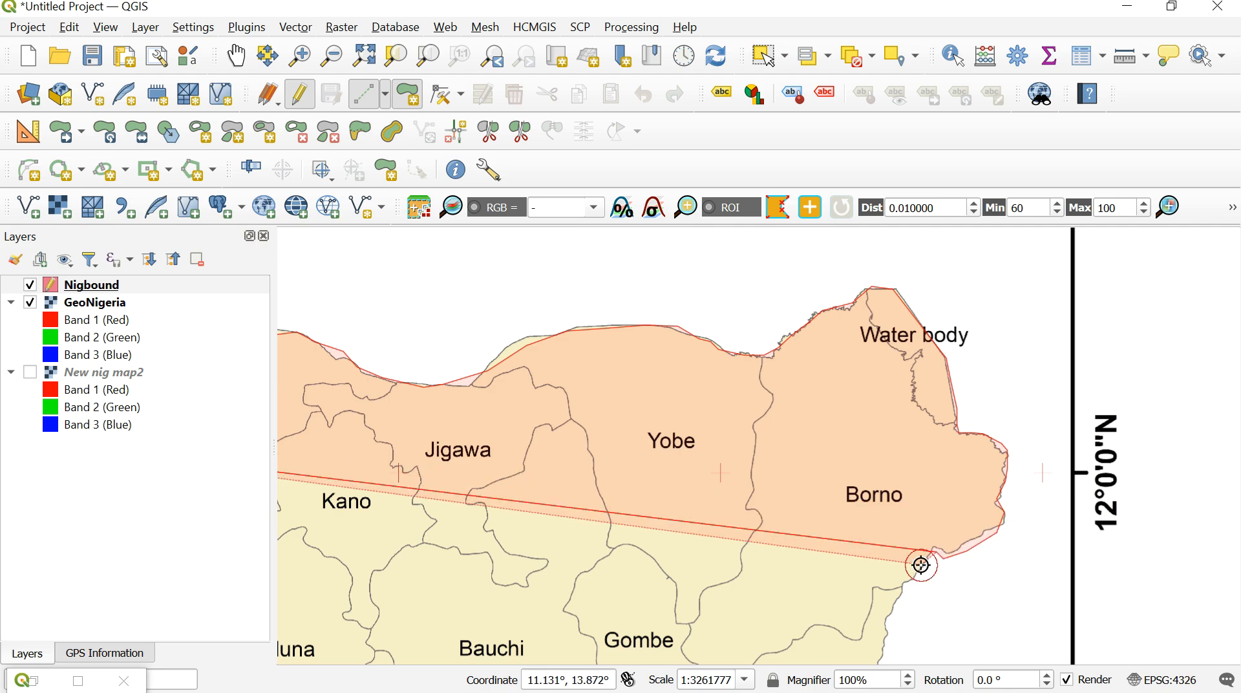
- Extend the polygon down Borno's southeastern border past its boundary with Adamawa
click(922, 565)
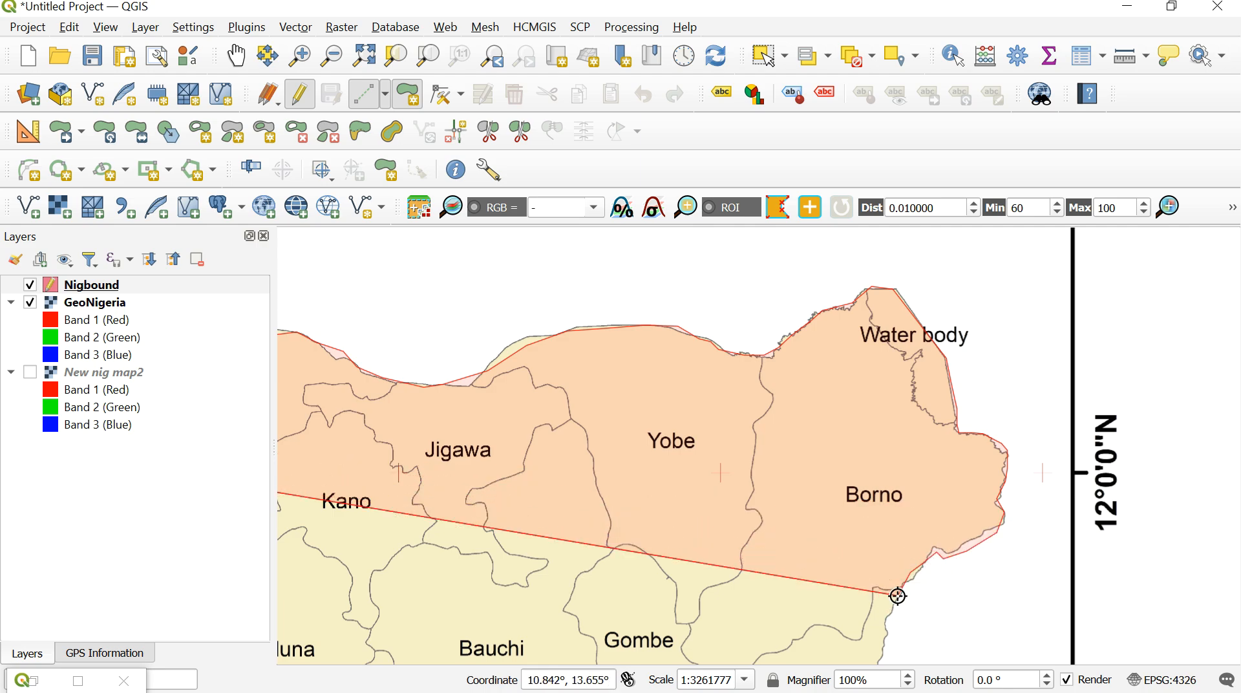
click(899, 592)
click(887, 618)
click(884, 632)
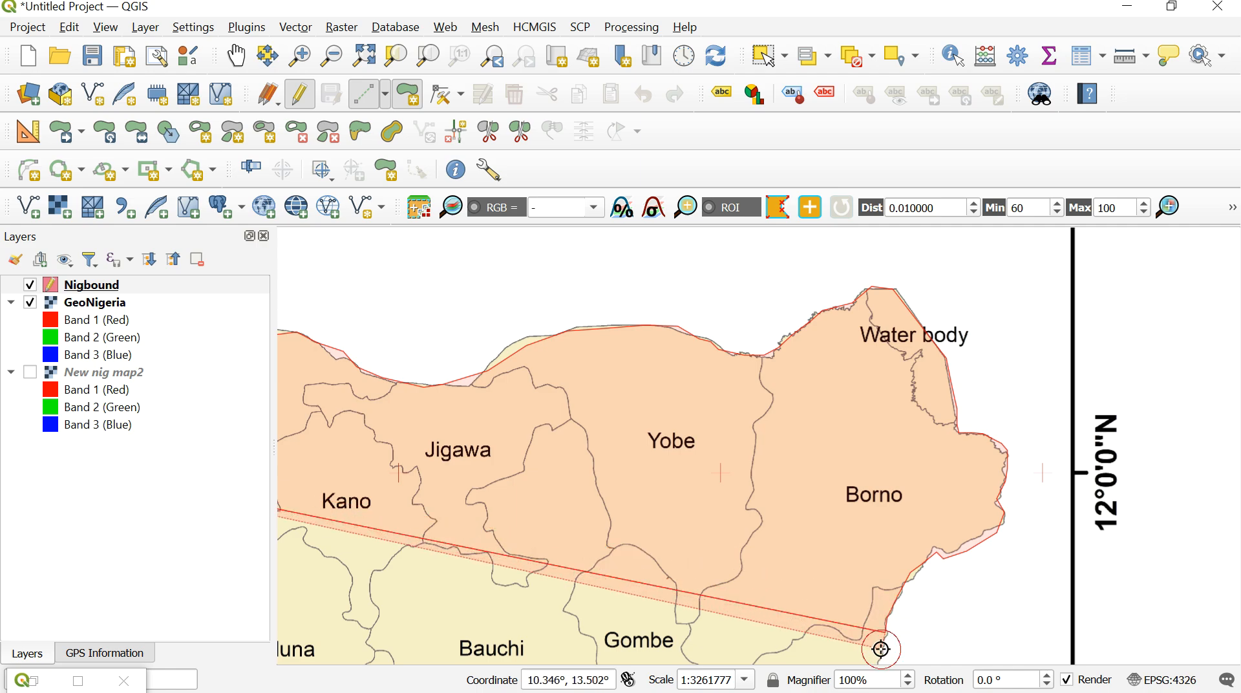
click(881, 648)
click(880, 653)
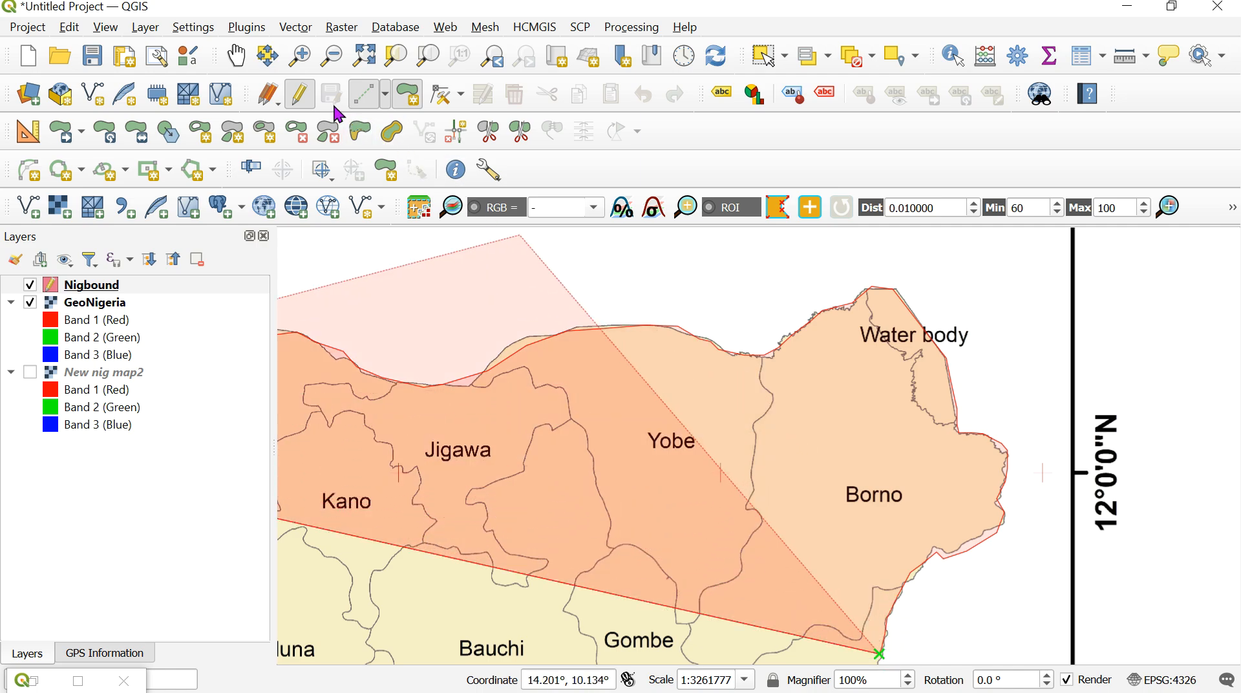
- Trace the polygon along Adamawa's northeastern border down to the notch just east of the Adamawa label
click(235, 55)
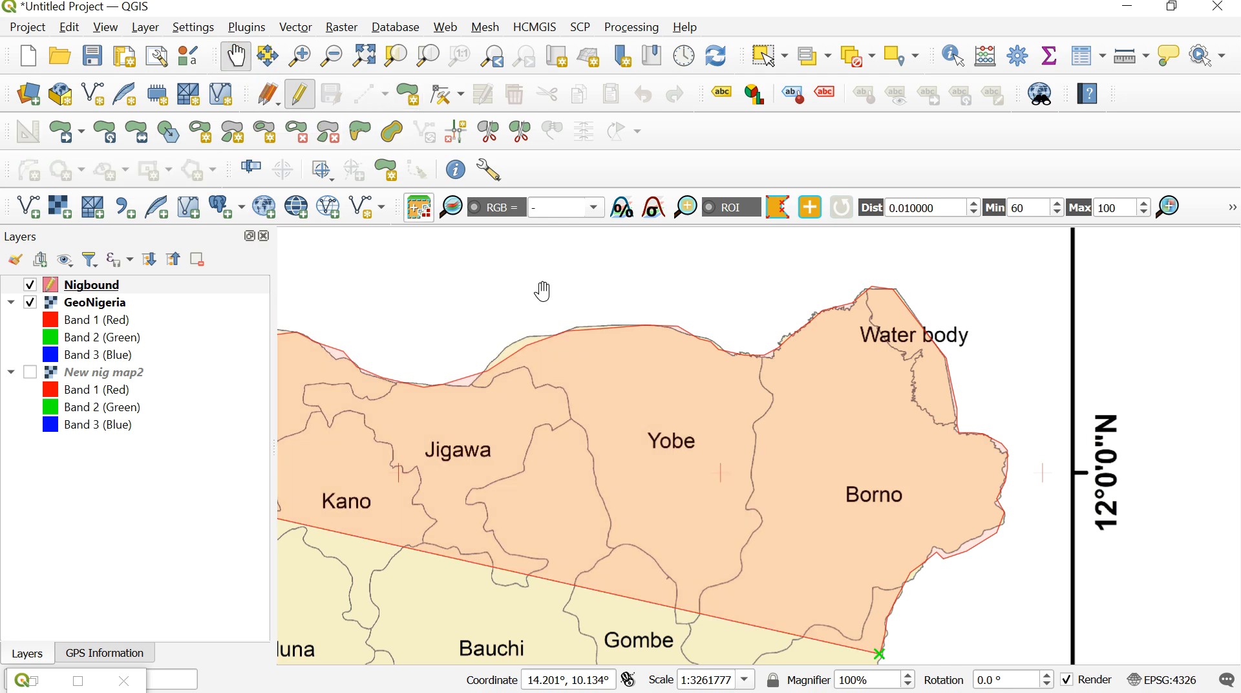
drag(769, 592, 803, 359)
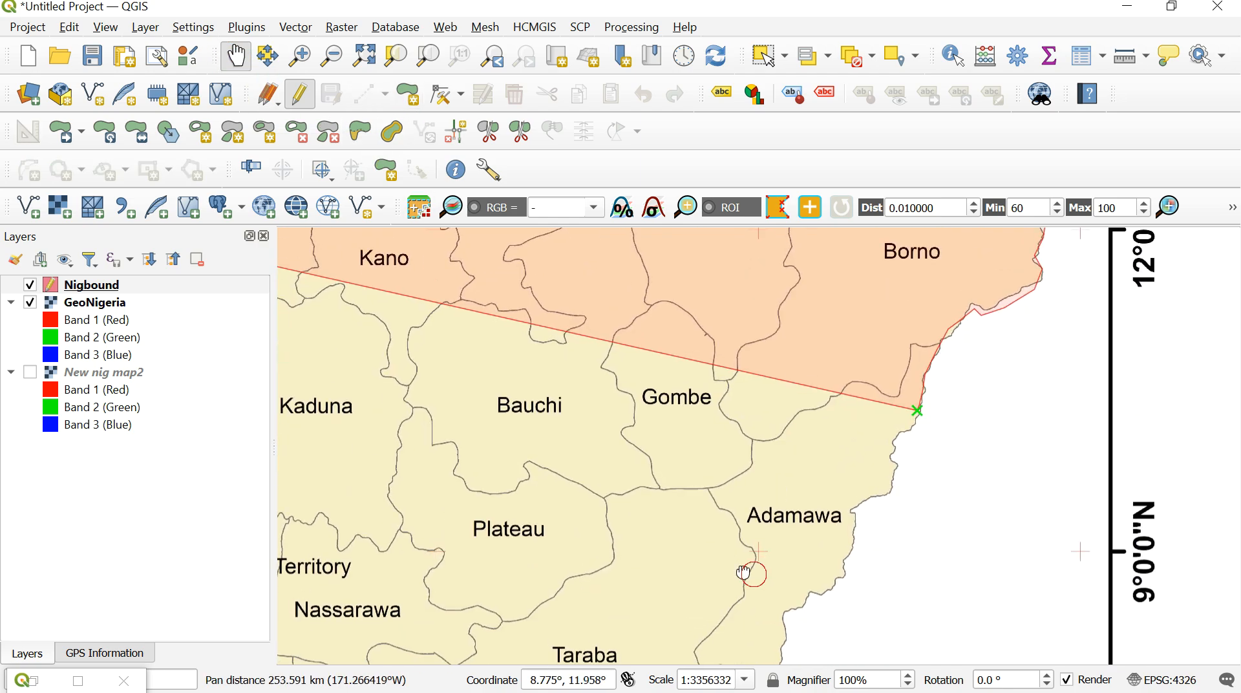
drag(746, 574, 689, 428)
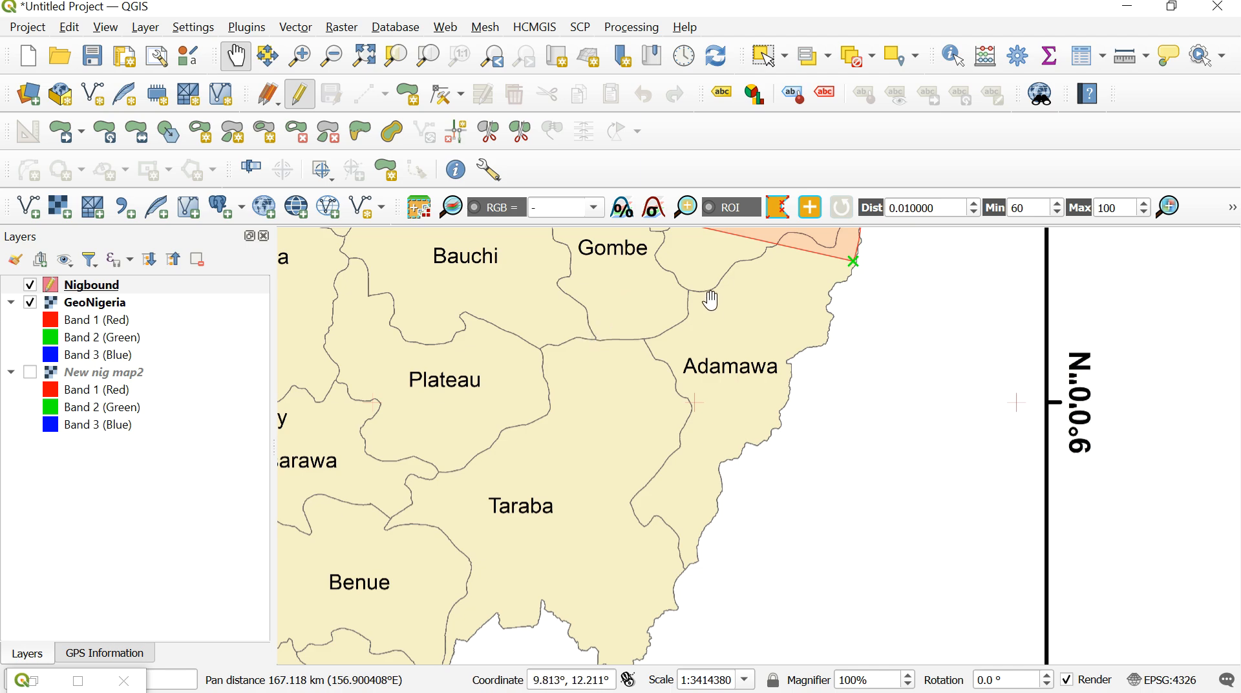
click(415, 96)
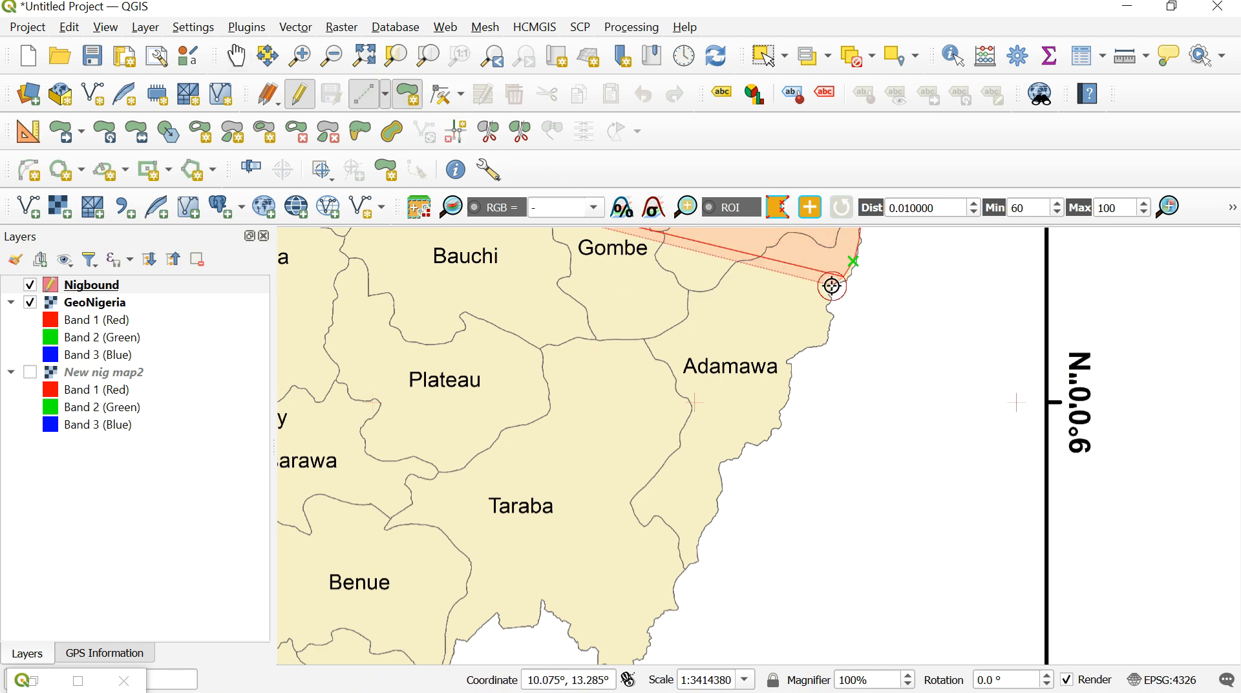
click(835, 331)
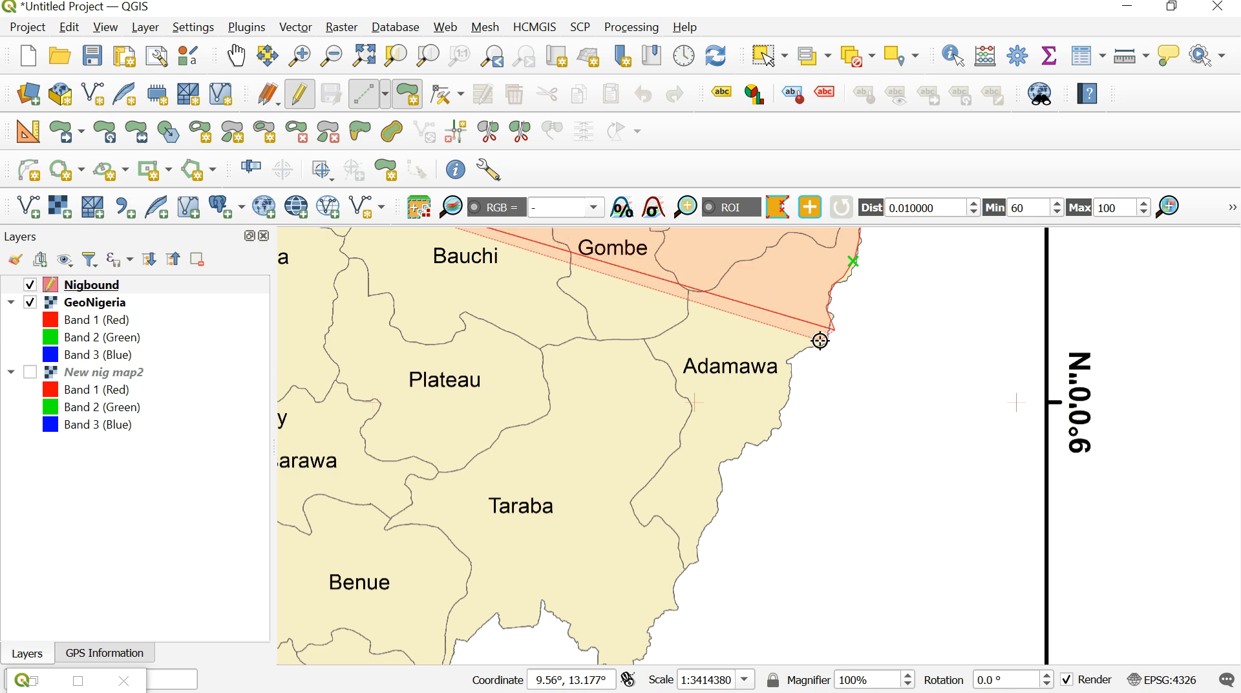
click(819, 341)
click(804, 349)
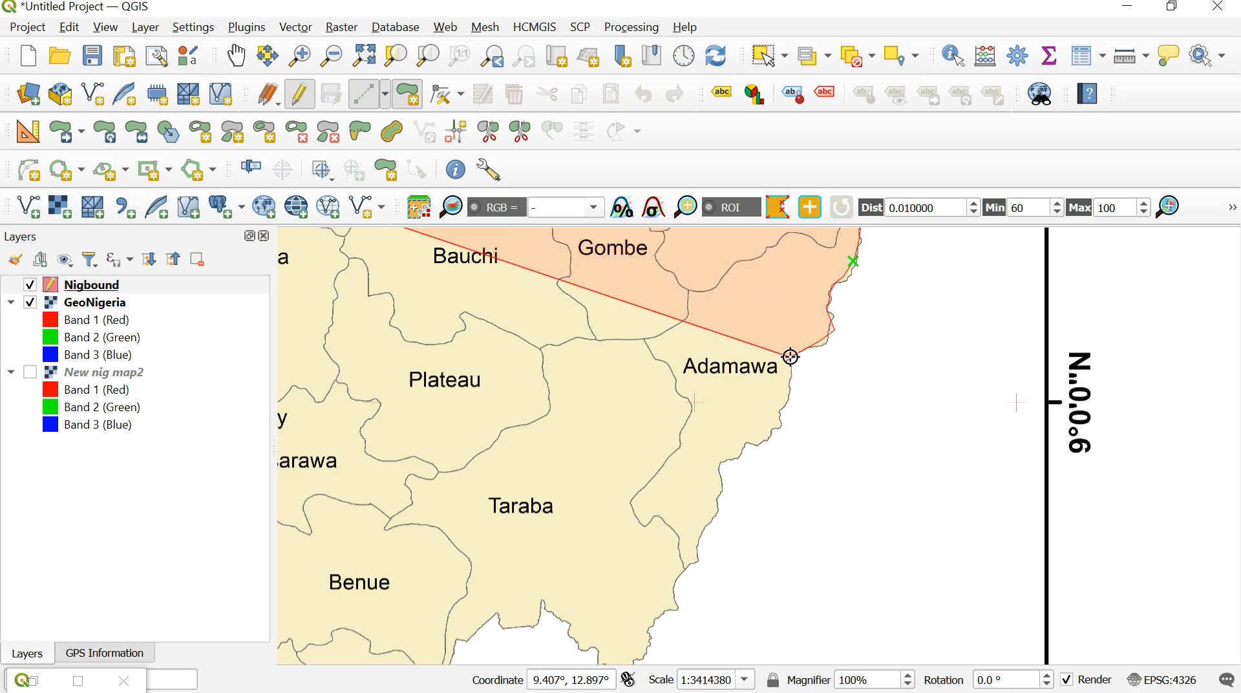
click(790, 357)
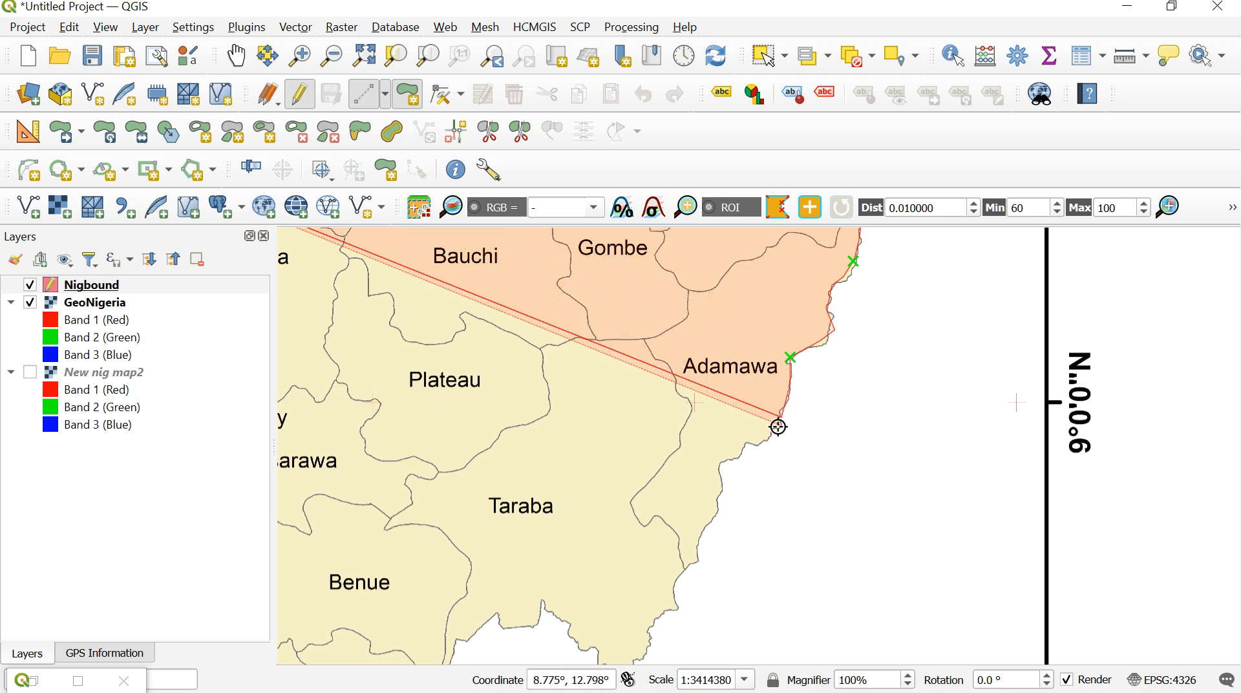
- Continue the polygon along Adamawa's southeastern border down to its boundary with Taraba
click(760, 444)
click(747, 445)
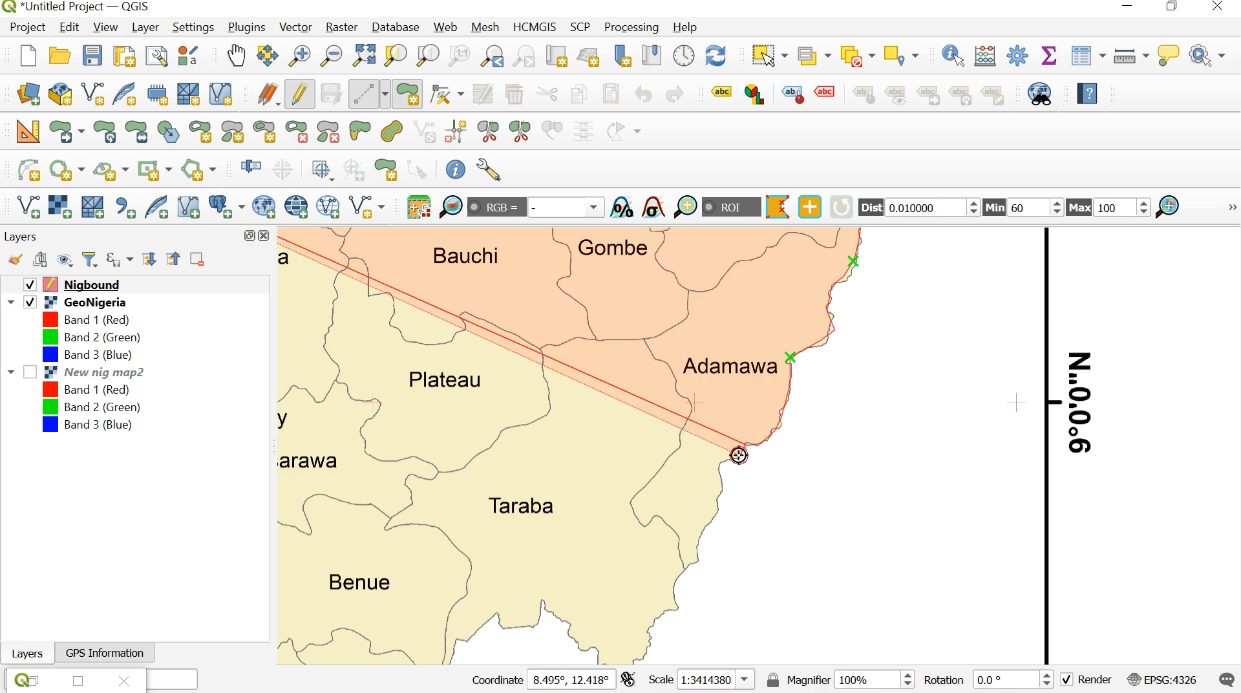
click(738, 455)
click(721, 464)
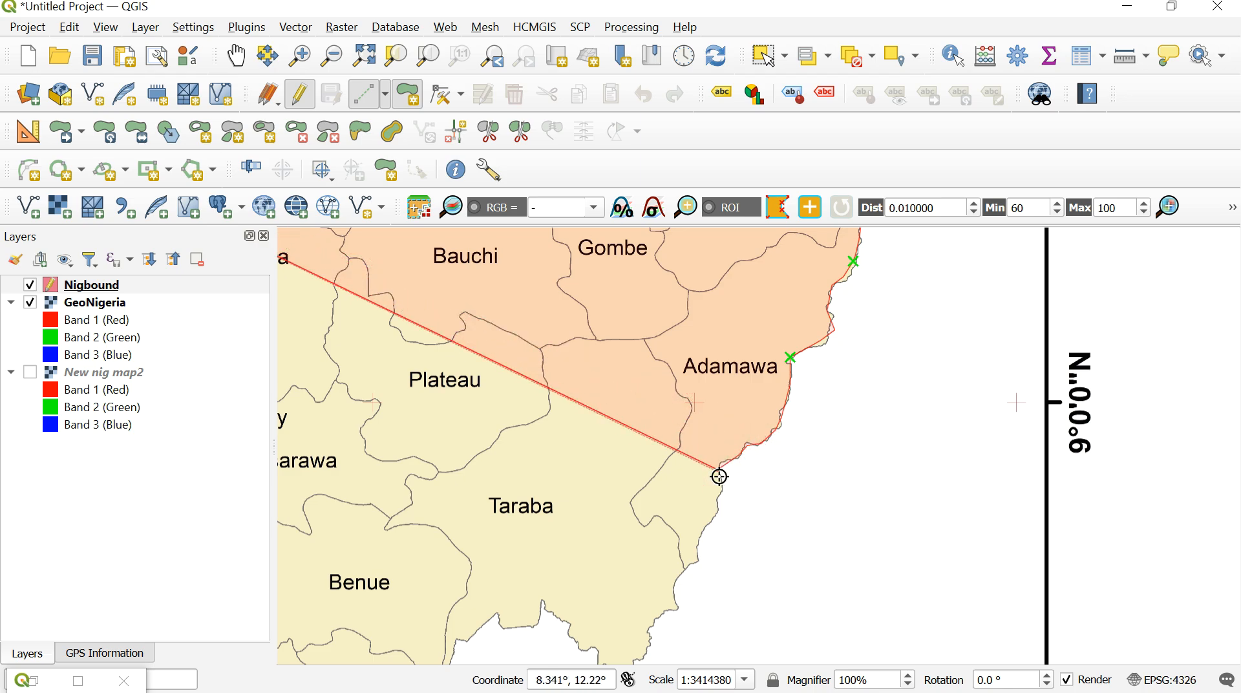
click(711, 521)
click(703, 531)
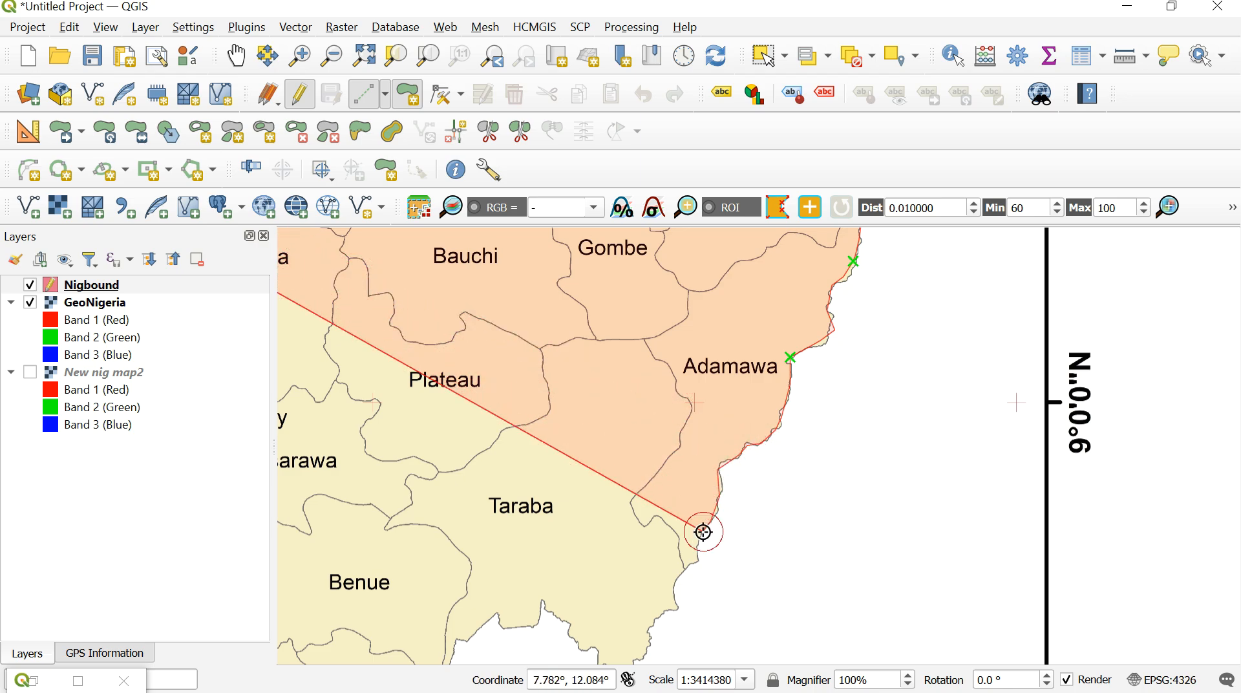
click(698, 555)
click(686, 572)
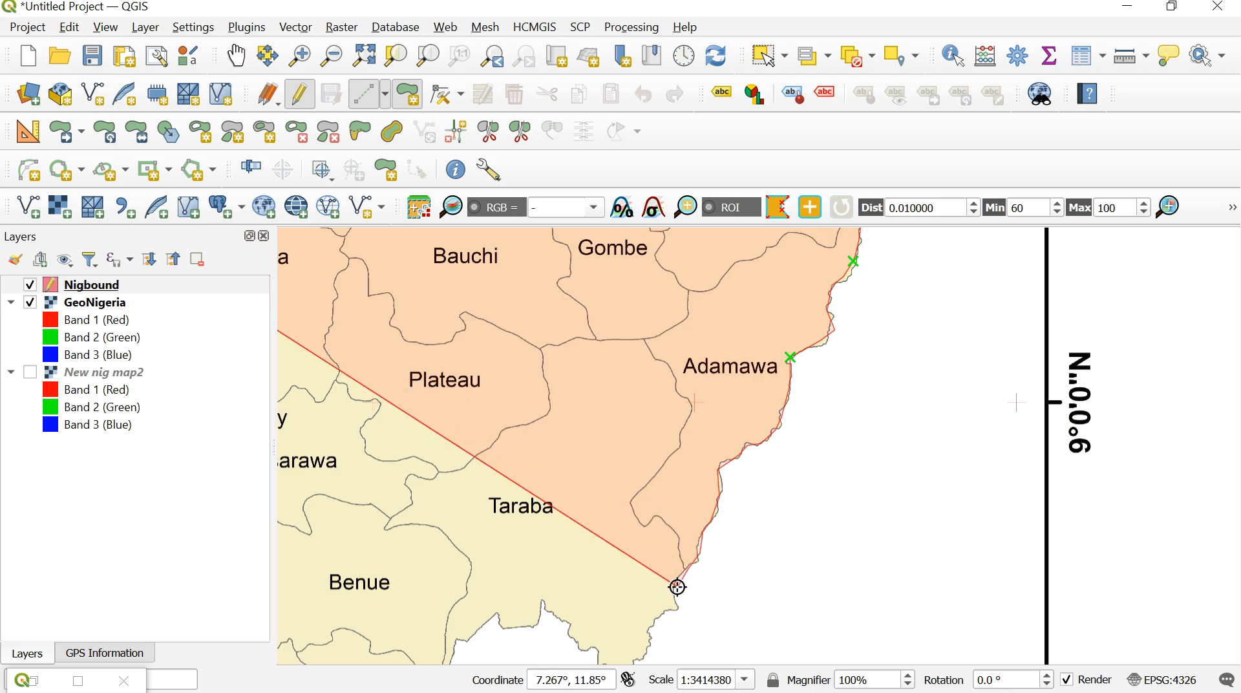
- Trace the polygon down Taraba's eastern border toward the state's southern tip
click(675, 589)
click(678, 607)
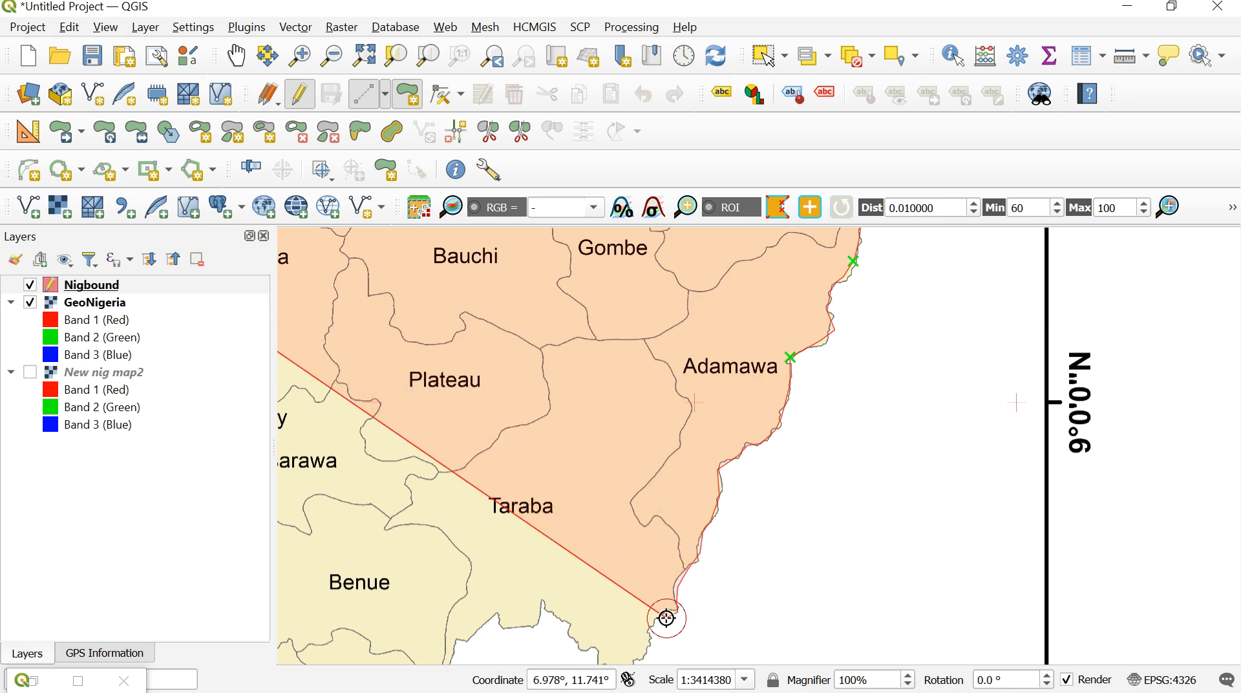
click(662, 616)
click(643, 635)
click(643, 650)
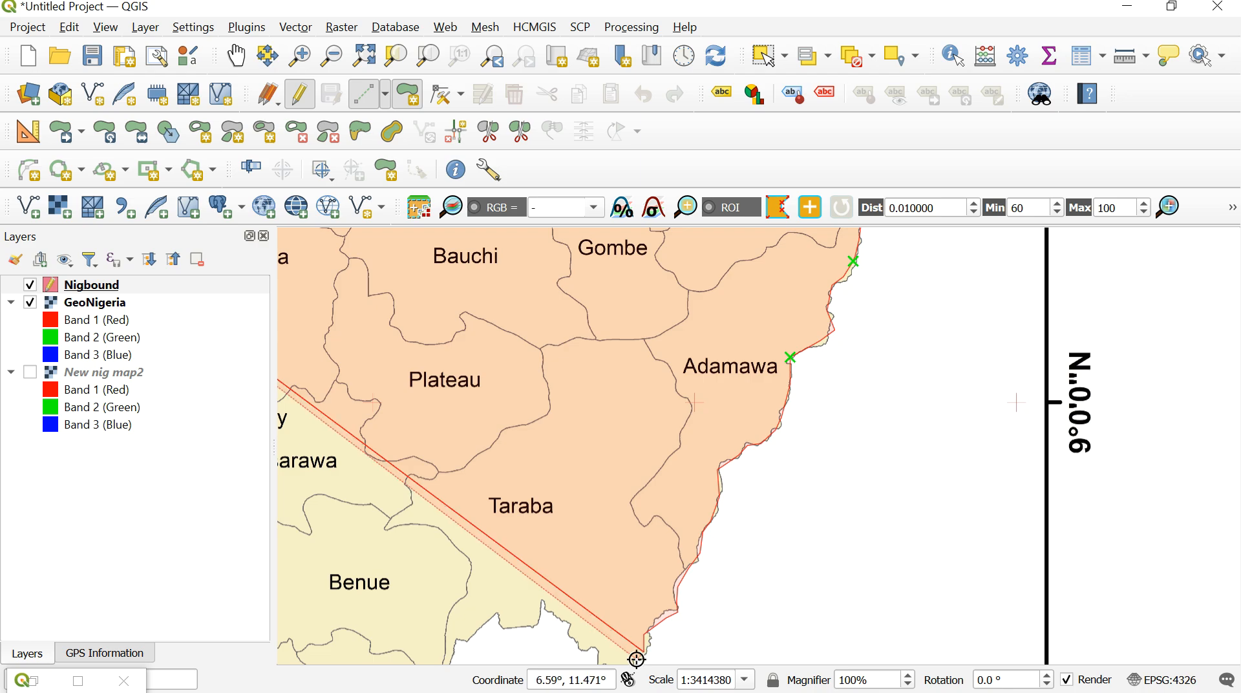
click(637, 656)
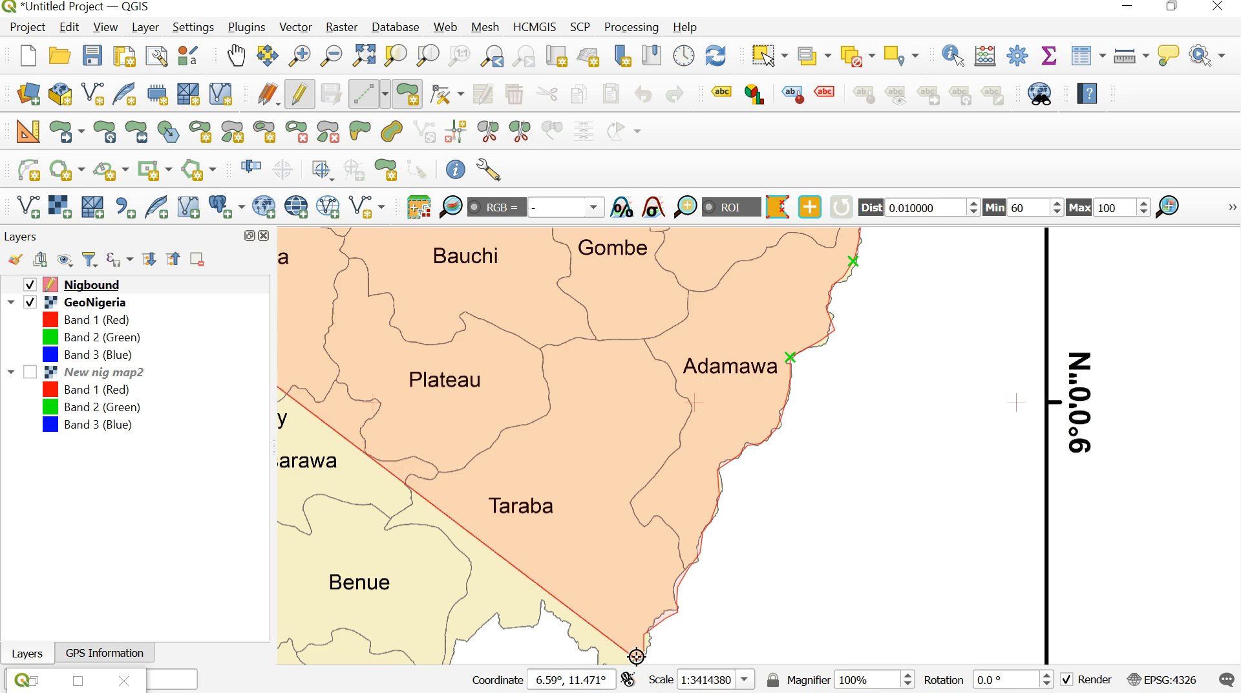
- Continue the polygon westward along Taraba's jagged southern border to its boundary with Benue
click(236, 56)
drag(429, 419, 581, 251)
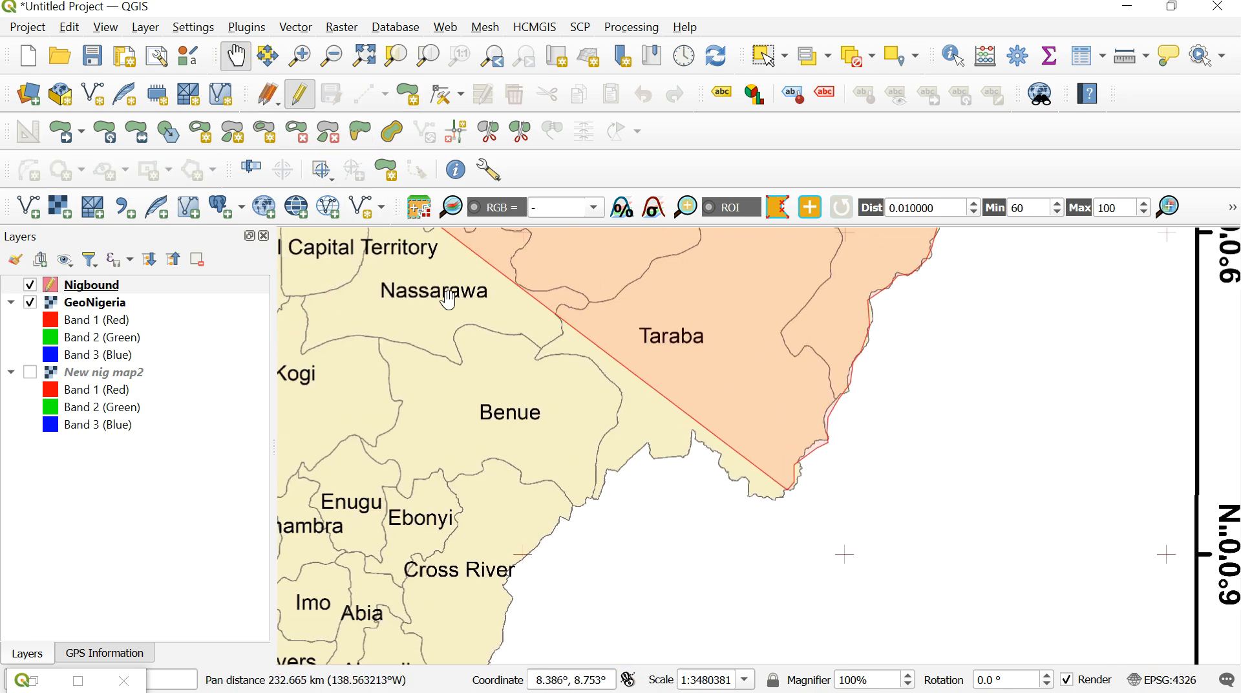
click(409, 97)
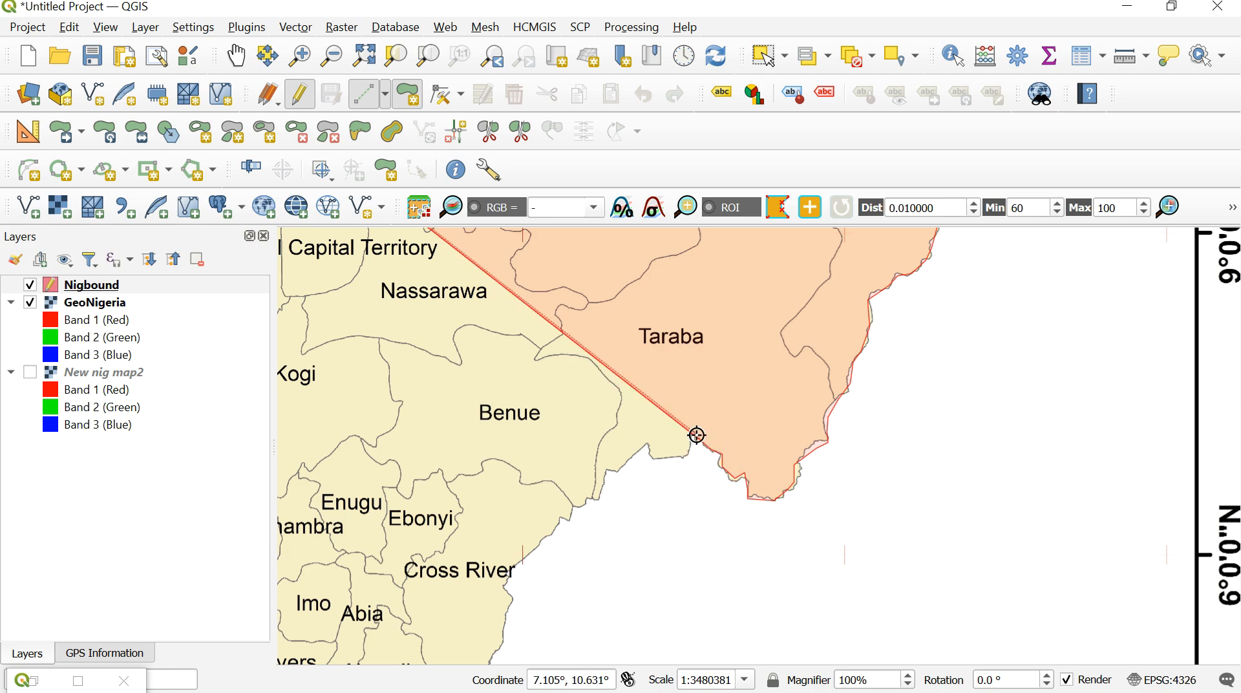
click(663, 458)
click(654, 459)
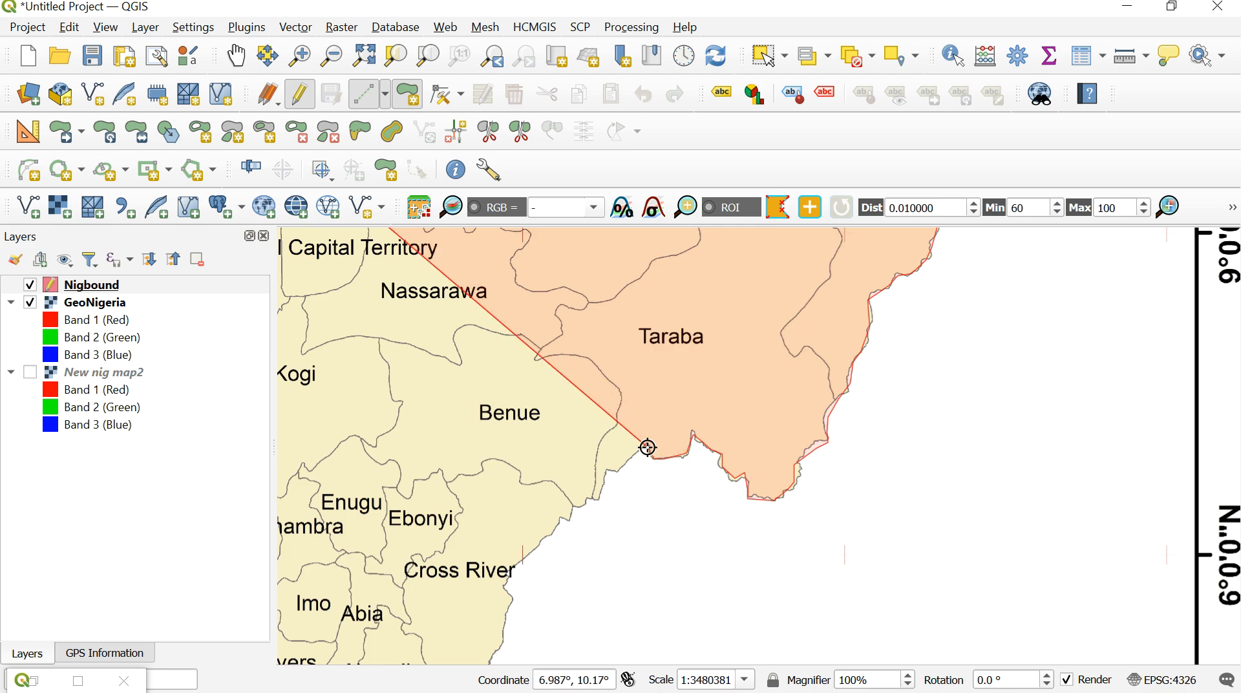
click(638, 449)
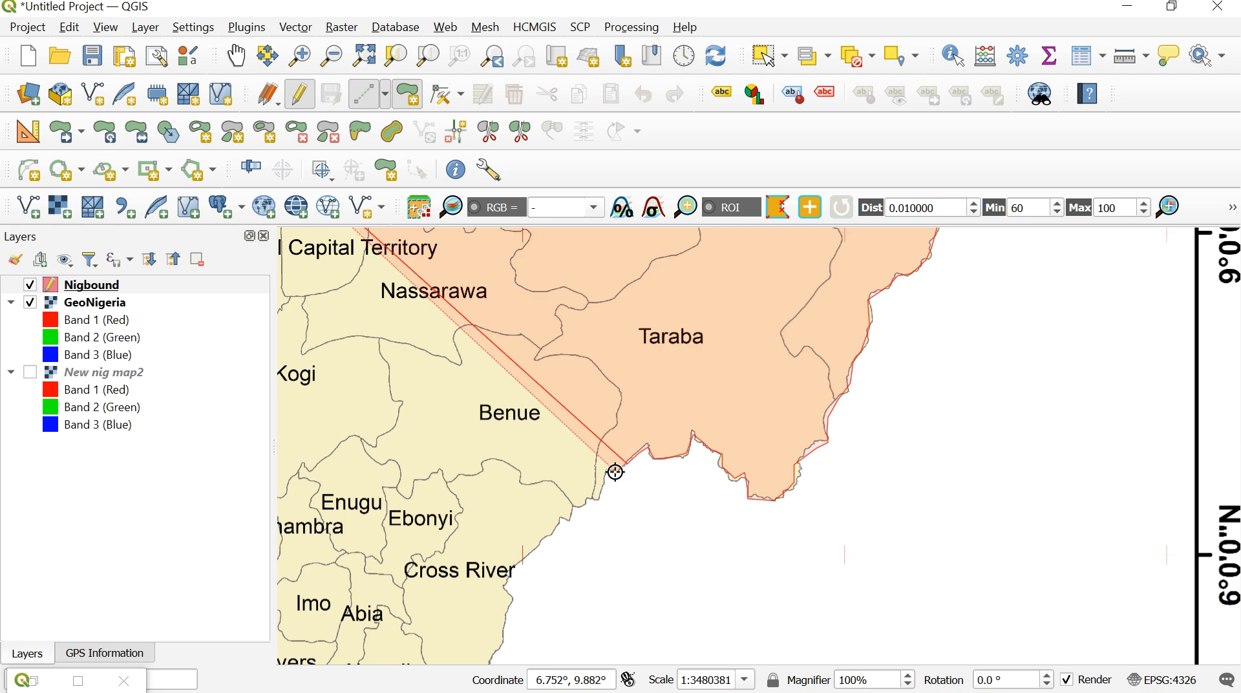
click(608, 471)
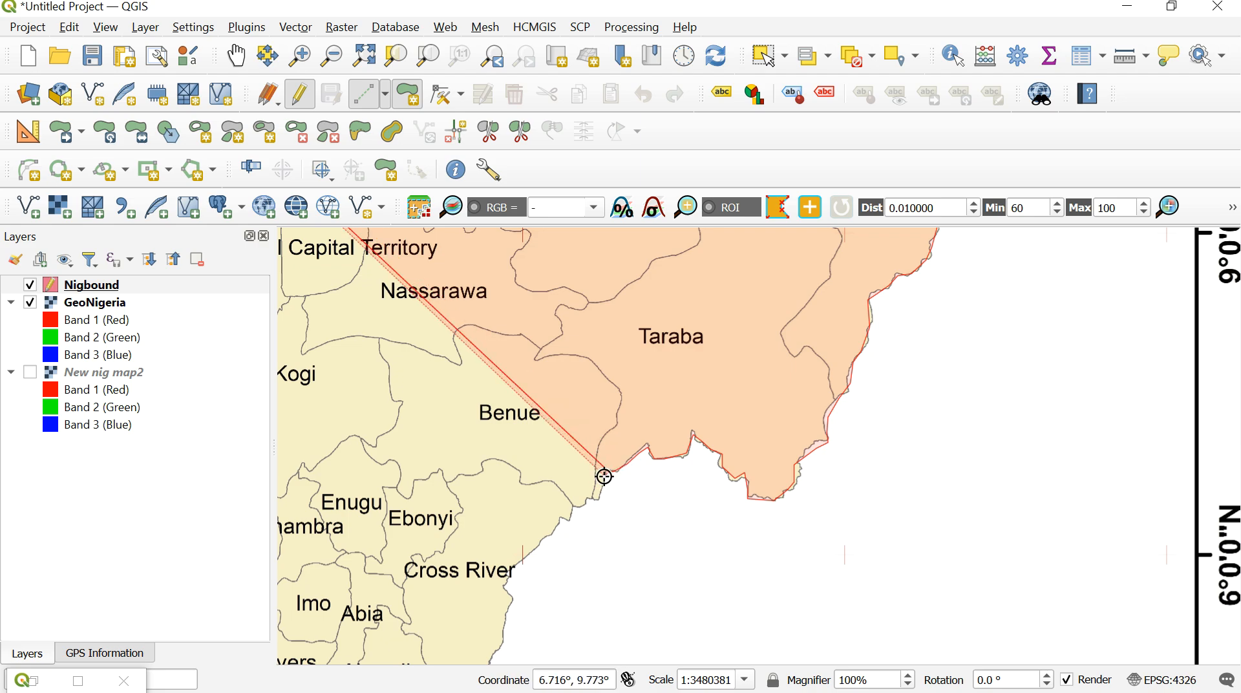
- Trace the polygon down Cross River's eastern border and around to Akwa Ibom's southeastern coastal corner
click(599, 492)
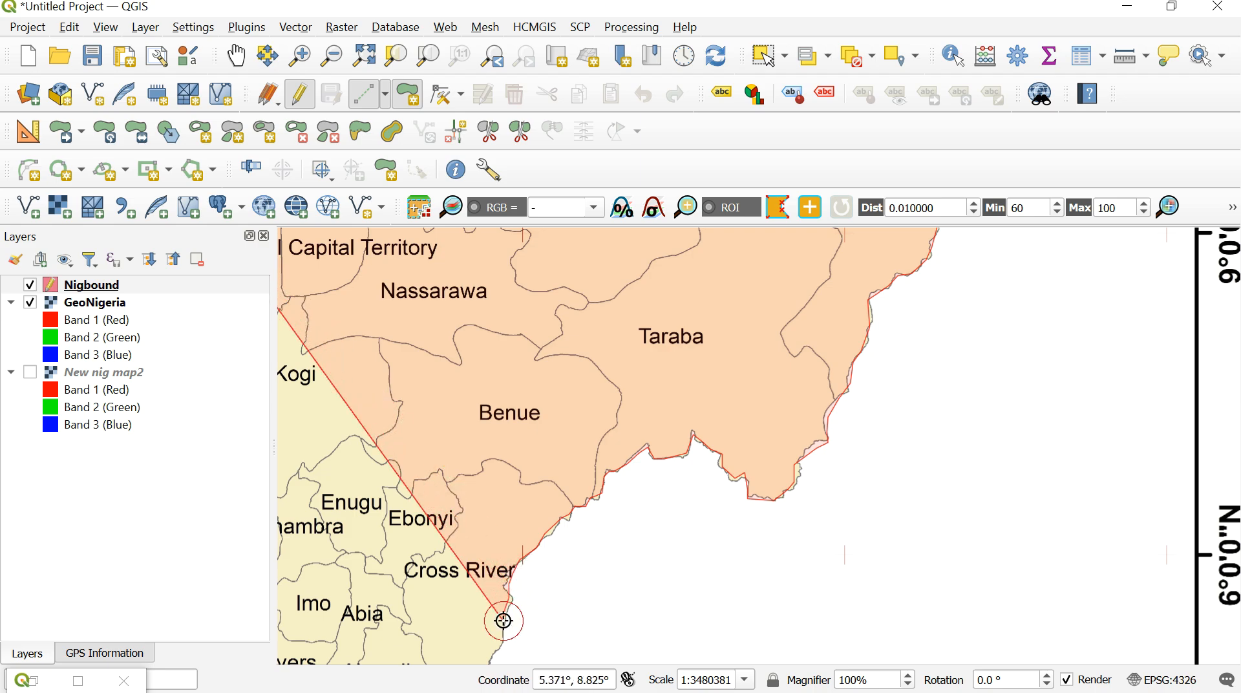
click(496, 654)
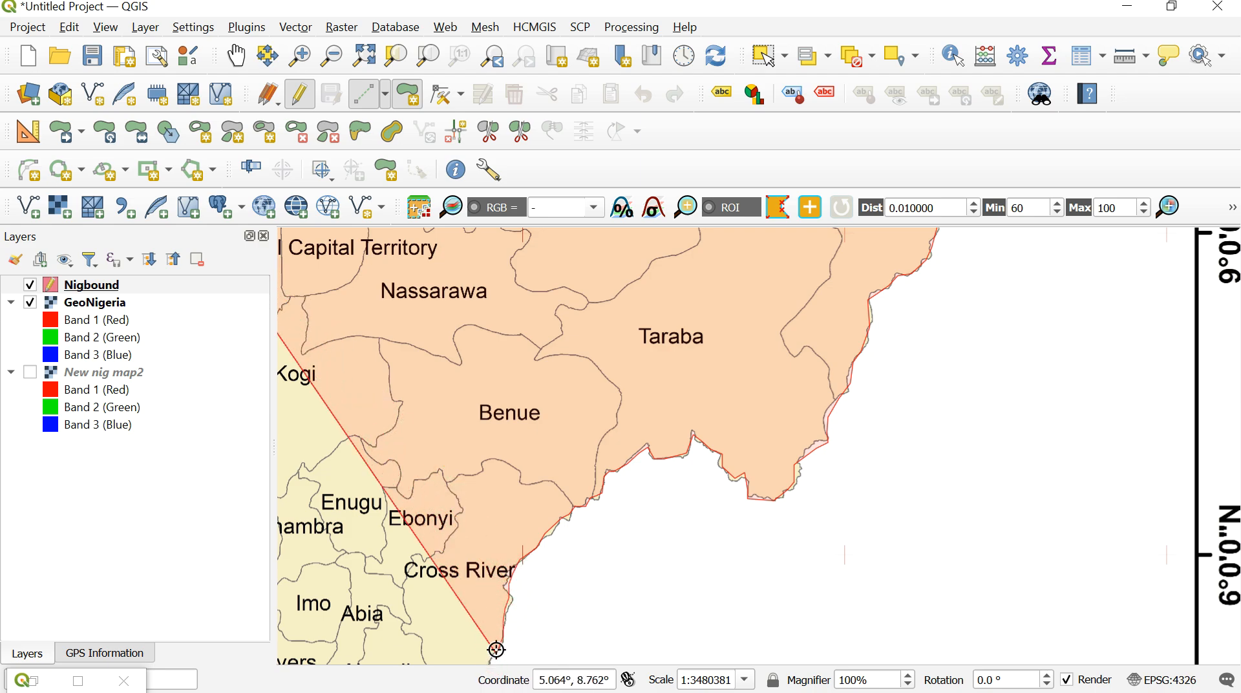
click(241, 63)
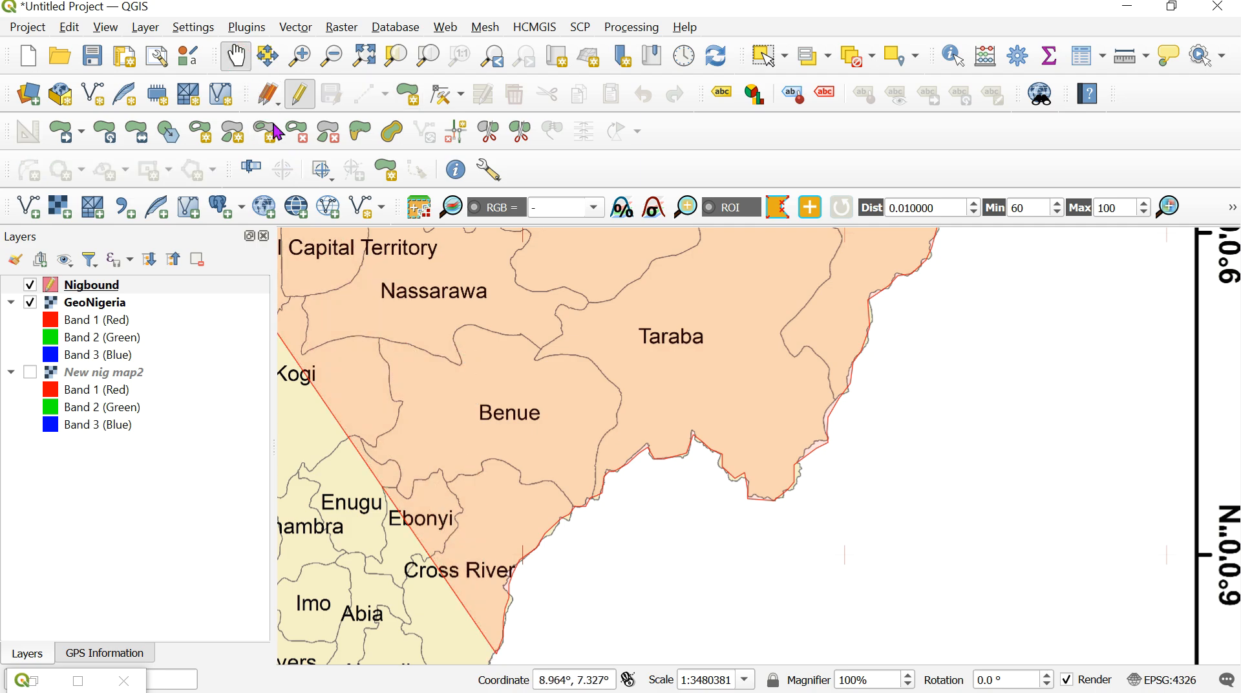
drag(460, 432, 654, 265)
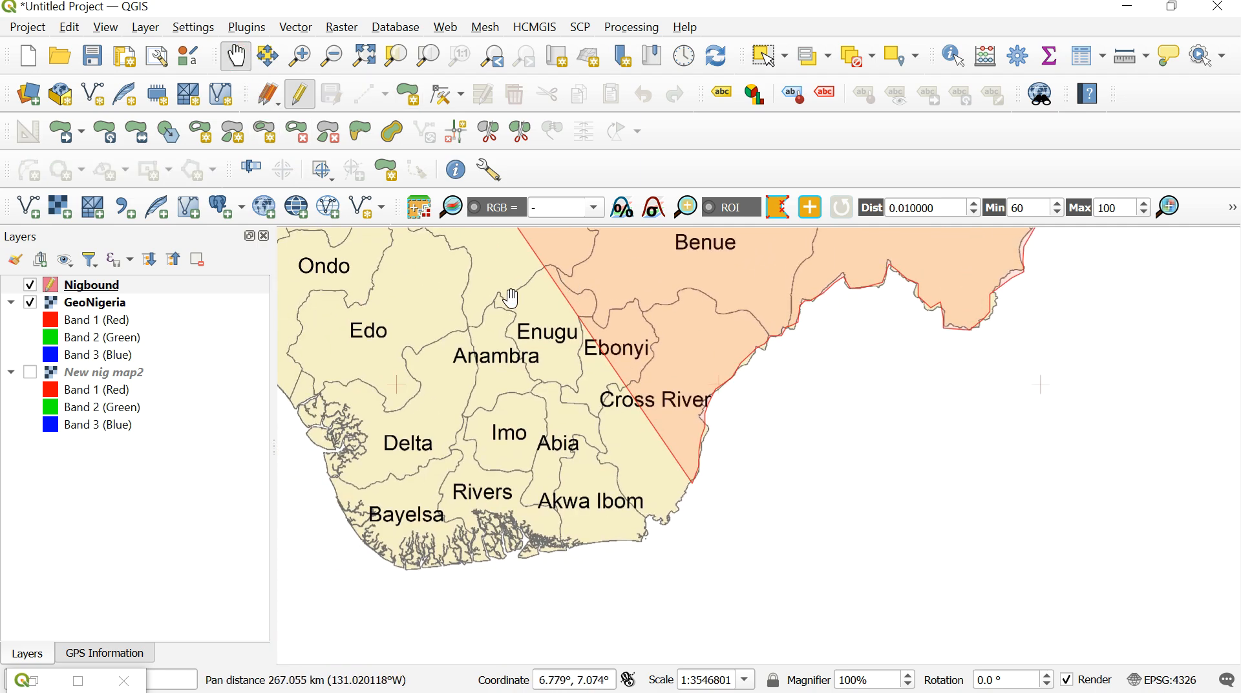
click(412, 101)
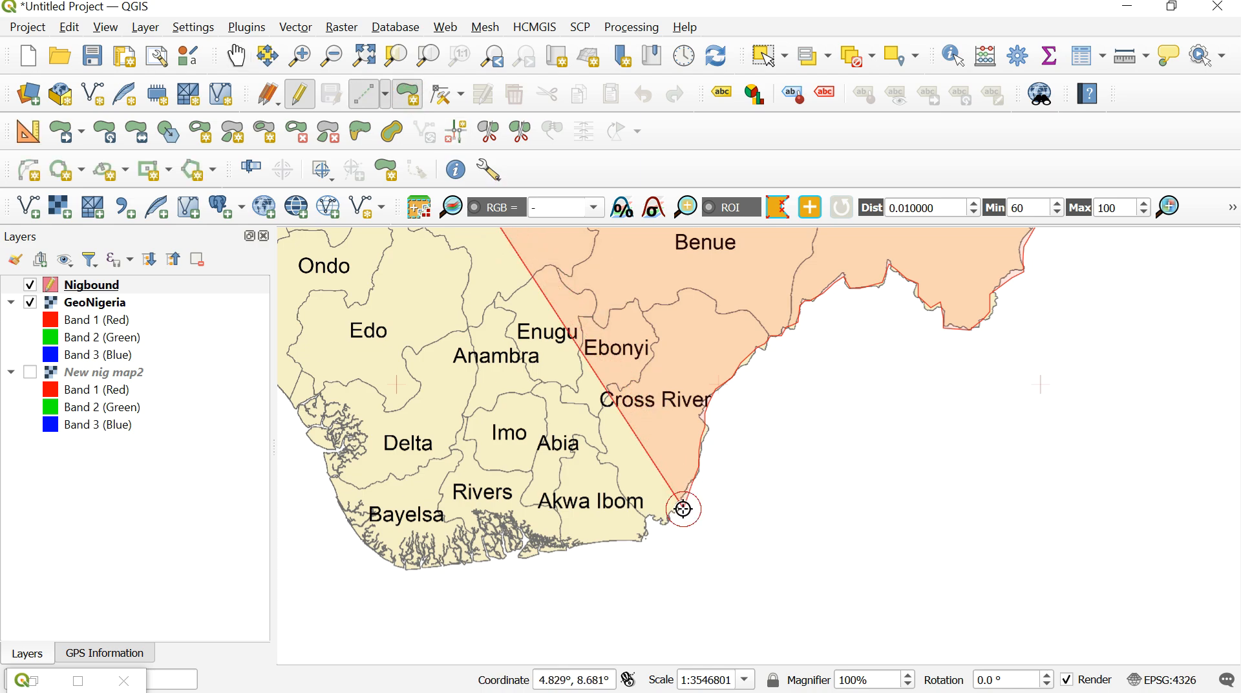
click(643, 534)
- Continue the polygon westward along Akwa Ibom's coast to the Rivers coast
click(622, 537)
click(594, 537)
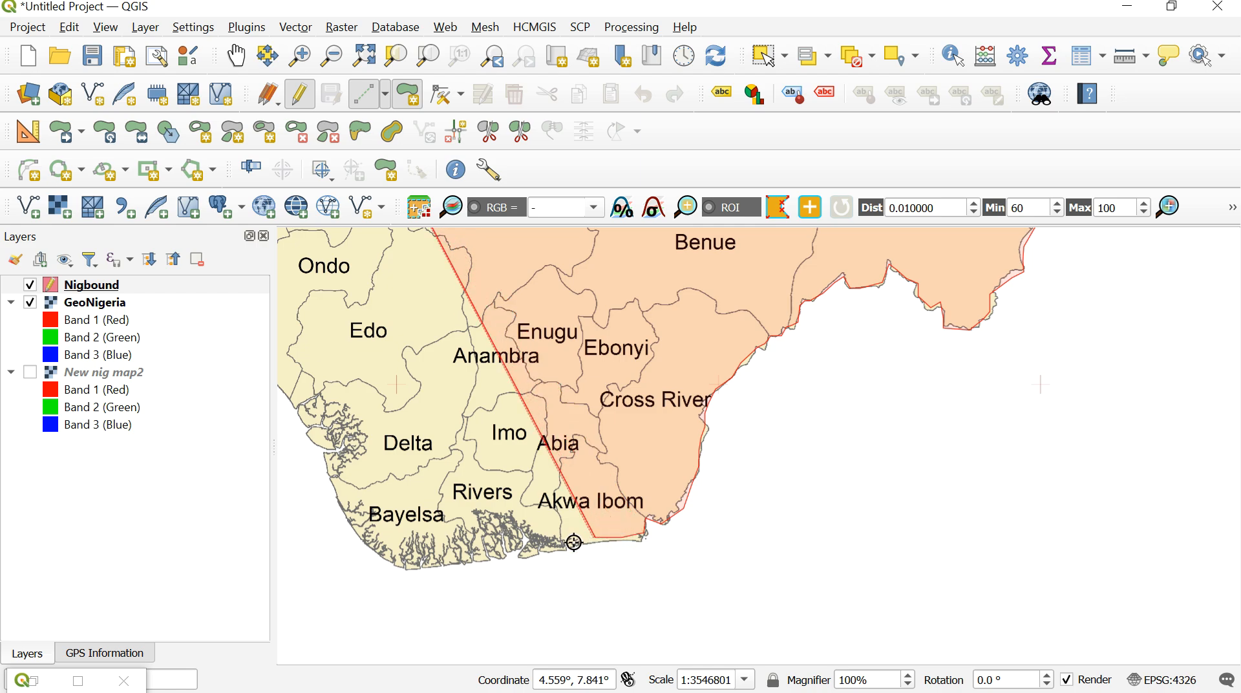
click(561, 545)
click(545, 549)
click(524, 554)
click(505, 557)
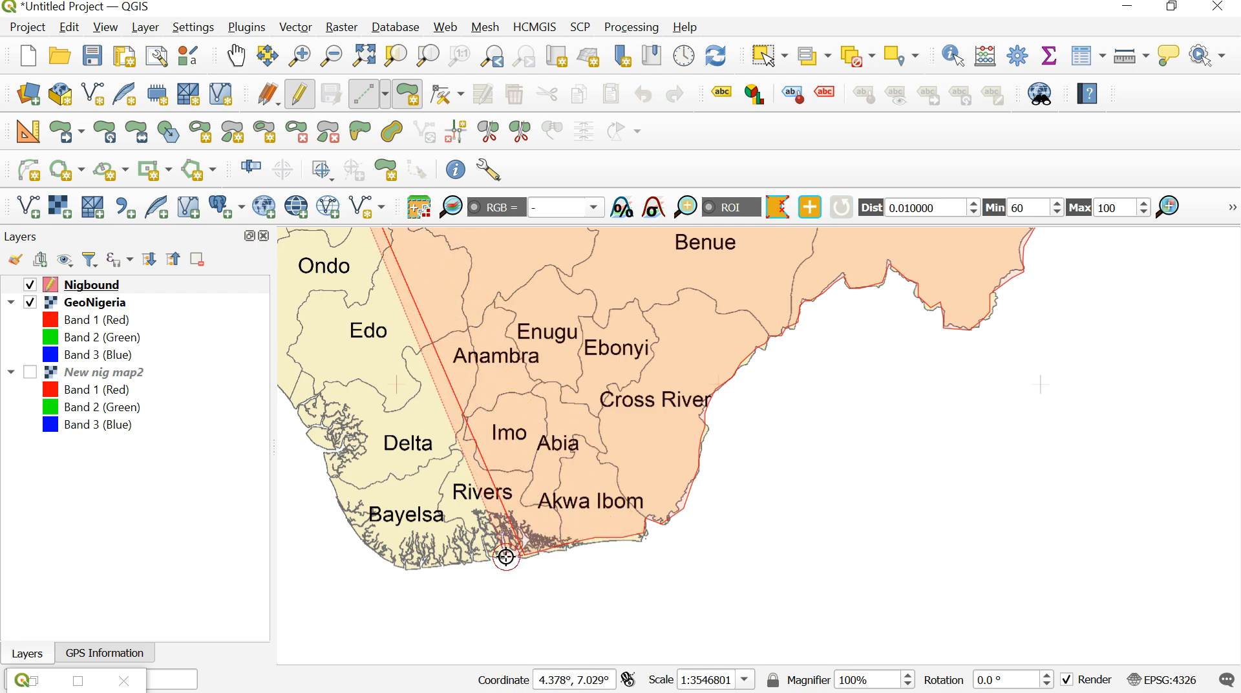
- Trace the polygon west along the rest of the Rivers coast to Bayelsa's southern tip
click(486, 558)
click(468, 561)
click(448, 564)
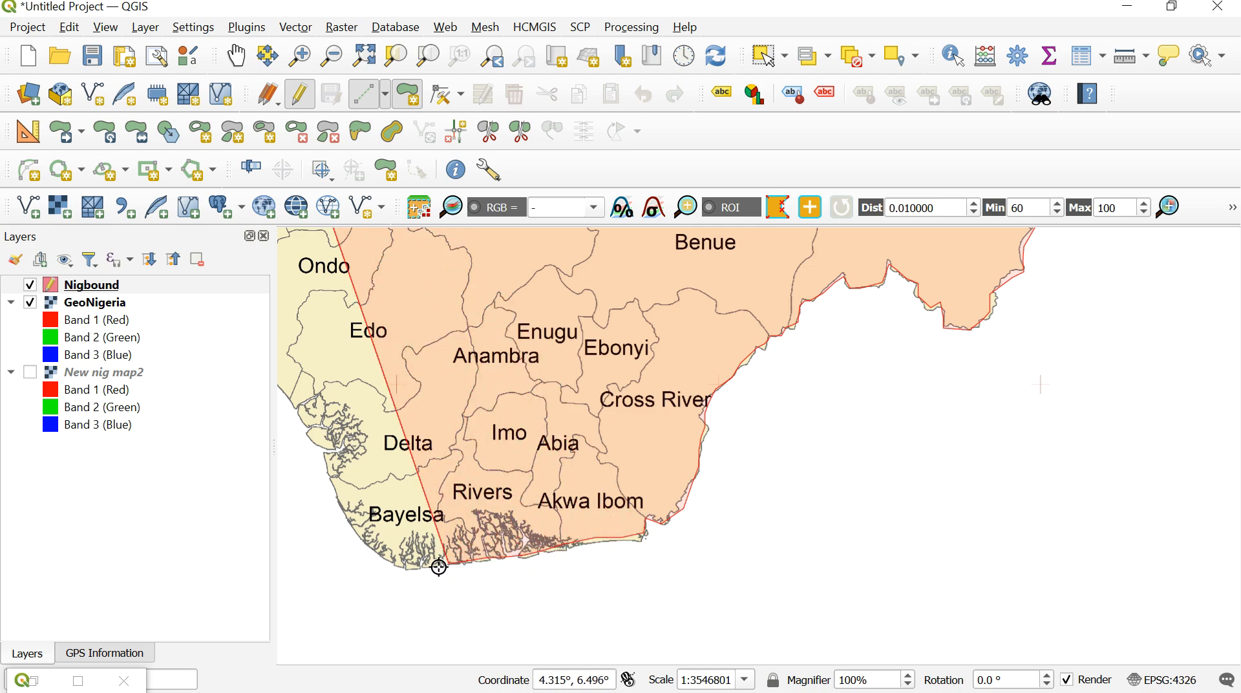
click(429, 566)
click(414, 568)
click(400, 568)
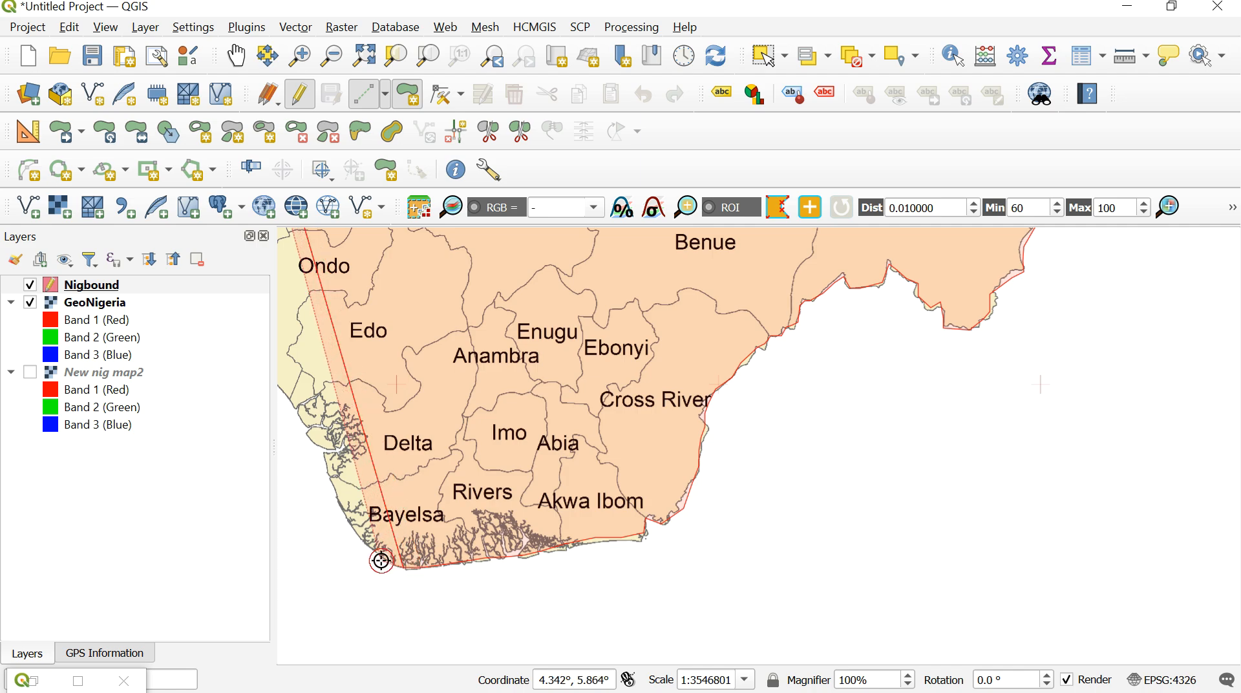
- Continue the polygon northwest along Bayelsa's coast up to its boundary with Delta
click(381, 560)
click(371, 551)
click(355, 537)
click(341, 515)
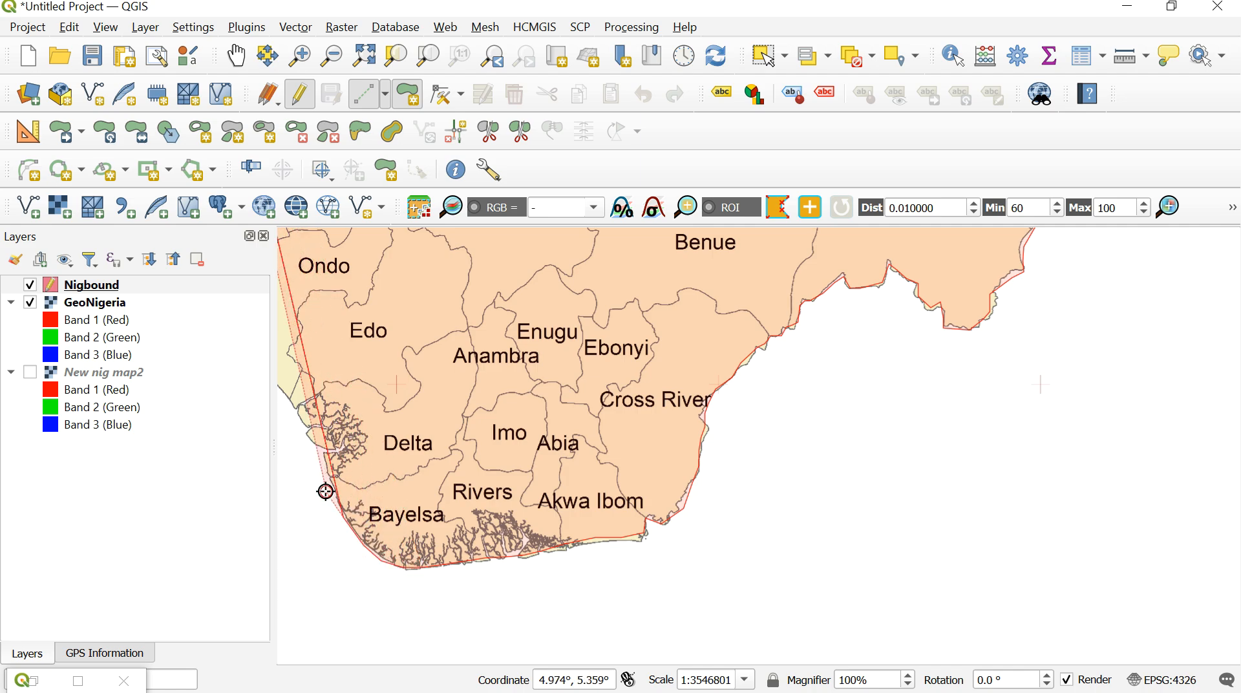
click(325, 491)
- Trace the polygon up Delta's western coast to the start of the Ondo coast
click(323, 468)
click(321, 452)
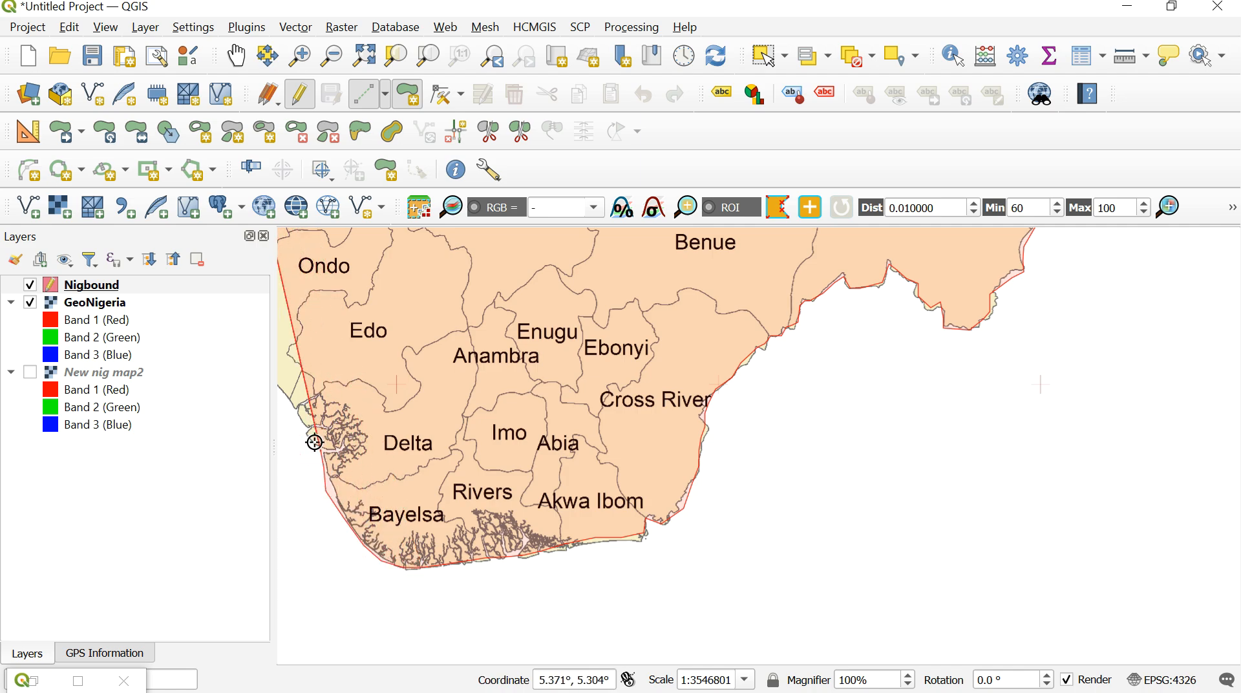
click(307, 433)
click(297, 415)
click(286, 400)
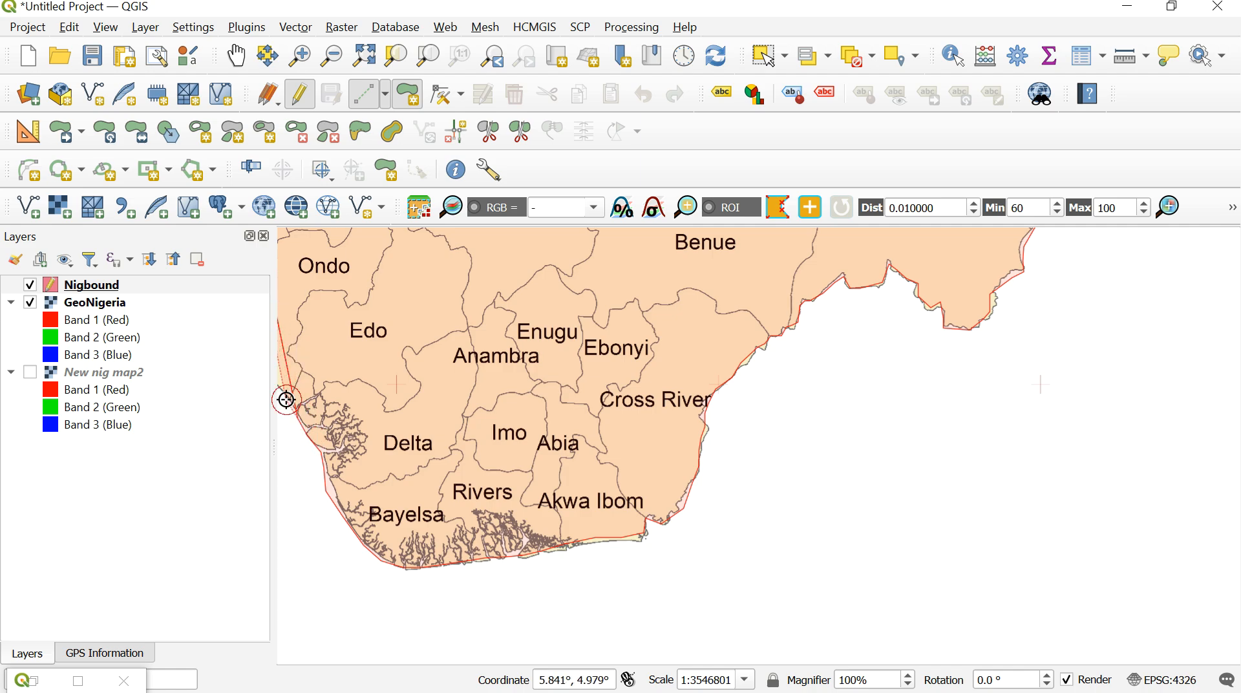
- Continue the polygon along the Ondo and Lagos coast to the southwestern corner of Lagos
click(235, 56)
drag(388, 299, 817, 498)
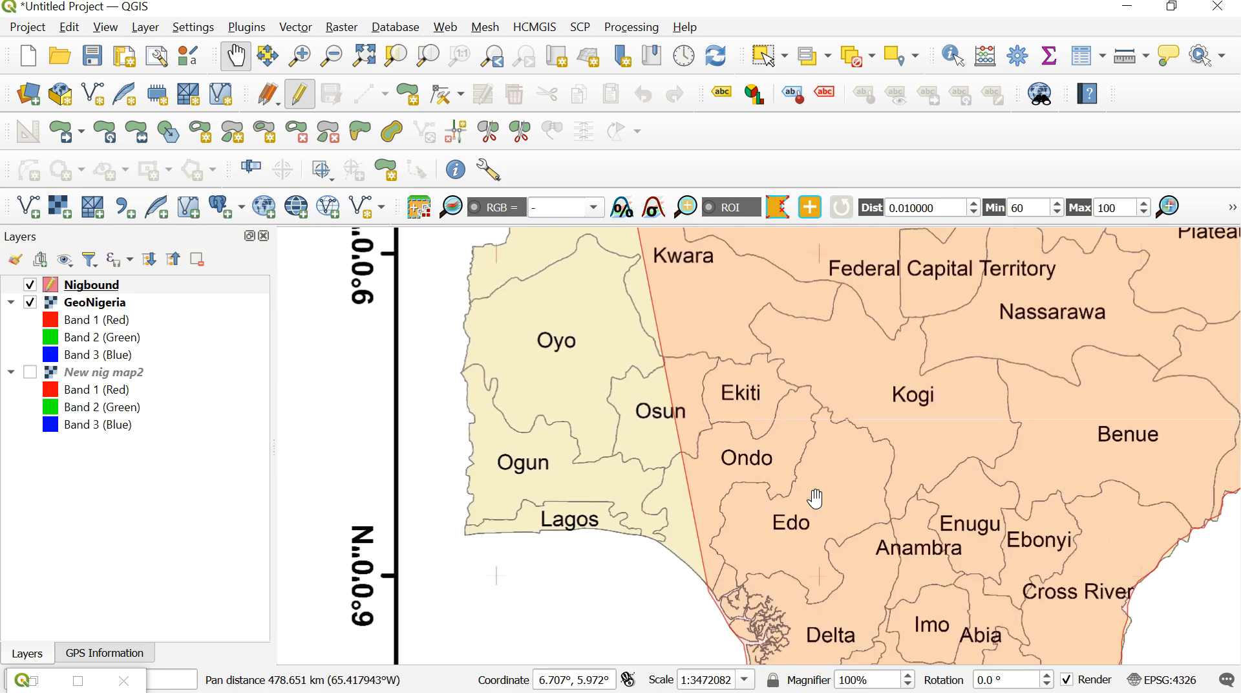
click(408, 94)
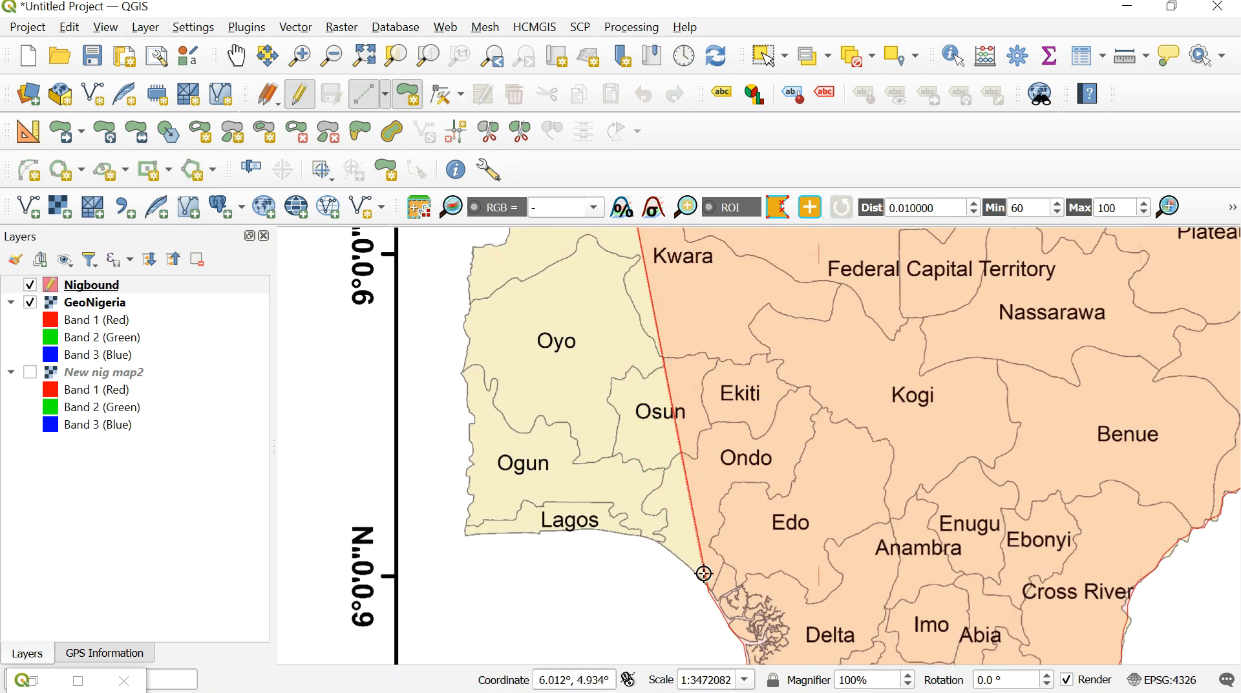
click(659, 540)
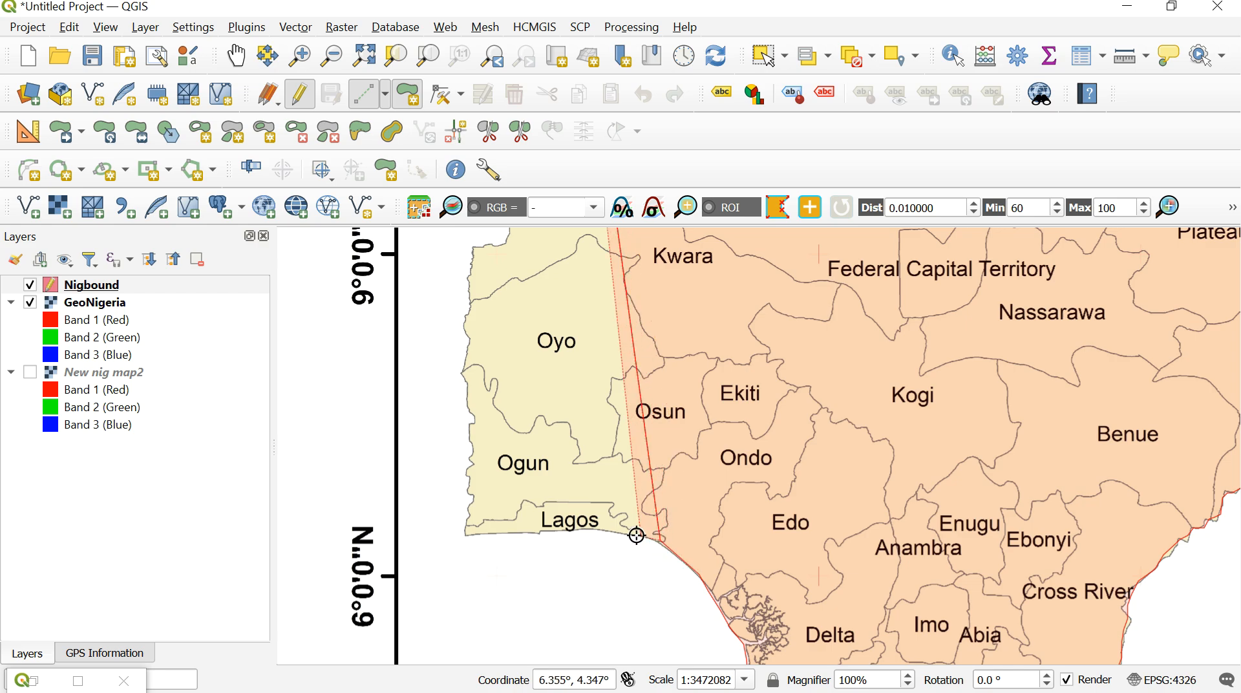
click(633, 535)
click(604, 532)
click(577, 532)
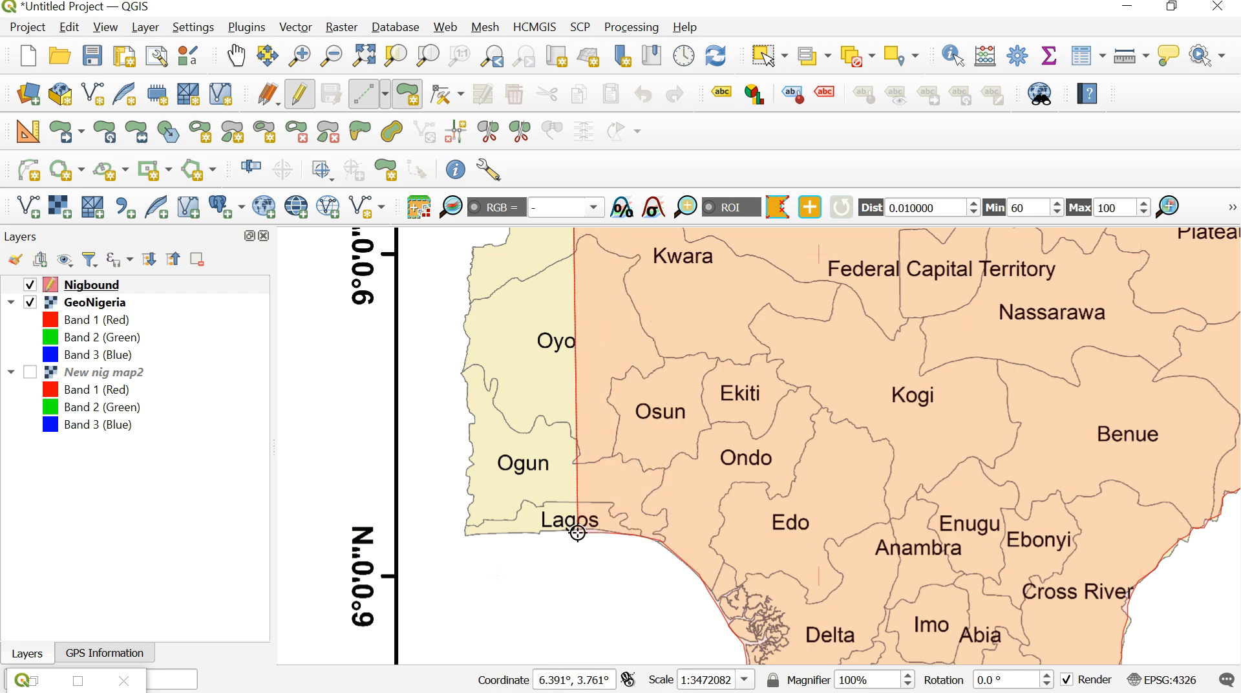
click(535, 532)
click(497, 537)
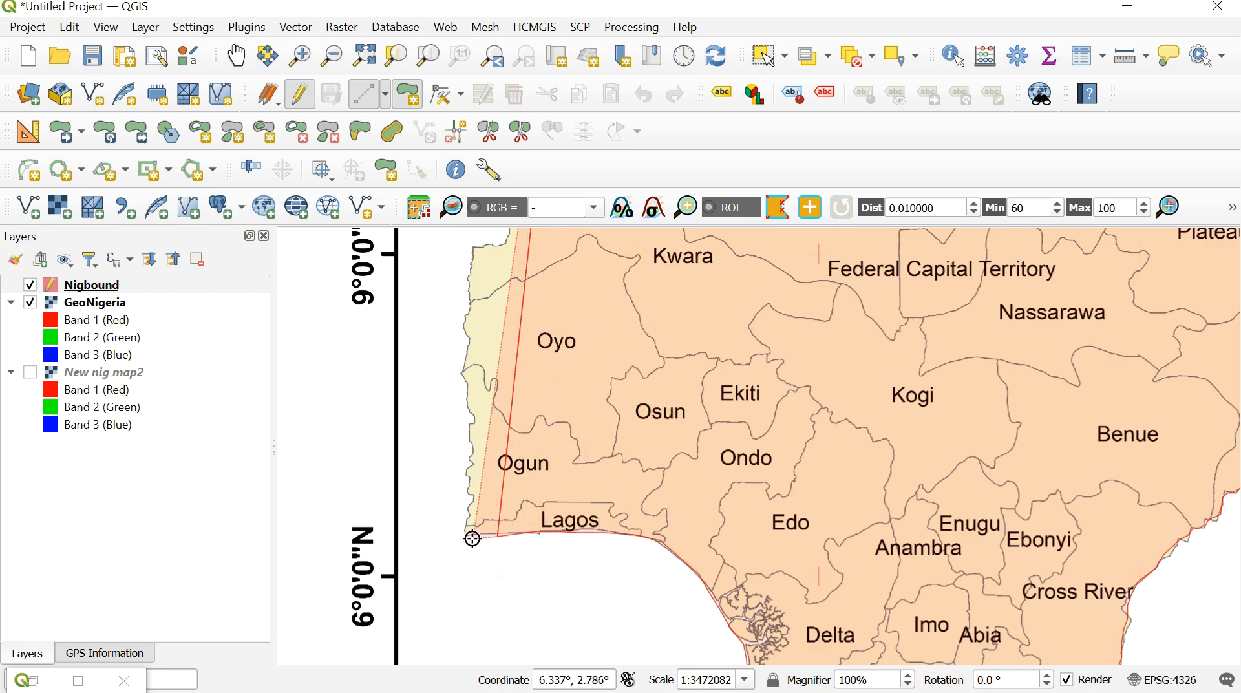
click(471, 538)
click(468, 534)
- Trace the polygon north along the western border of Lagos and Ogun to the Oyo boundary
click(468, 525)
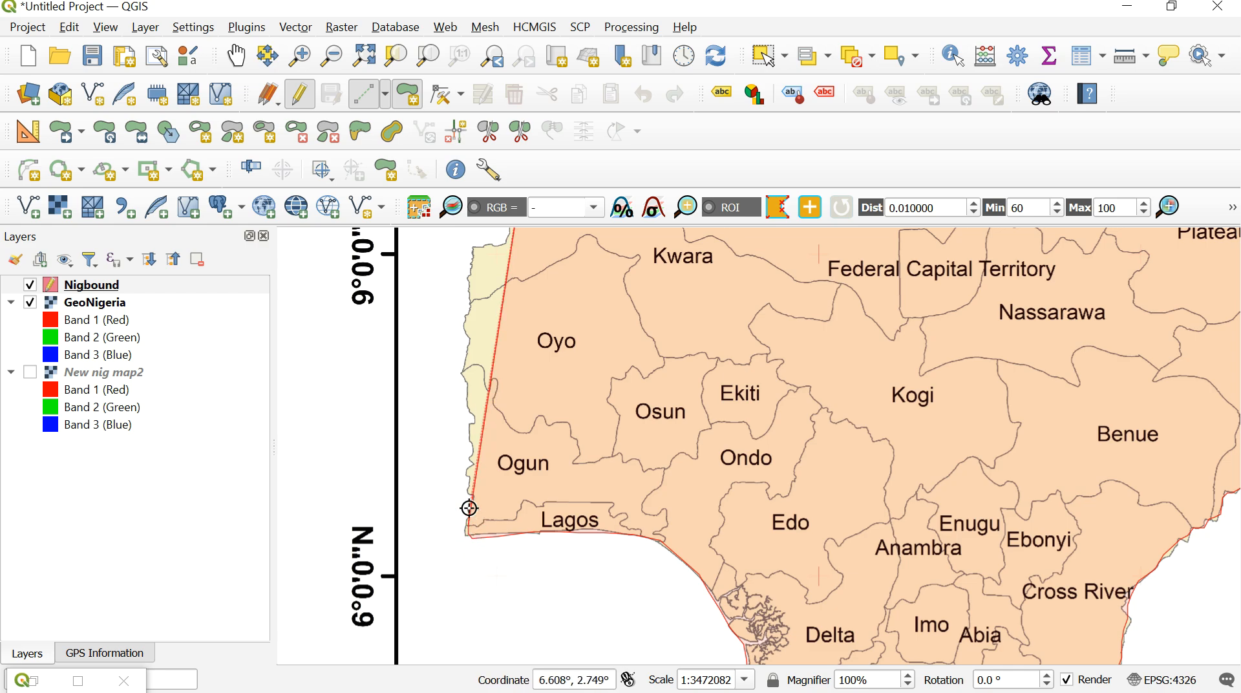
click(468, 509)
click(469, 494)
click(466, 477)
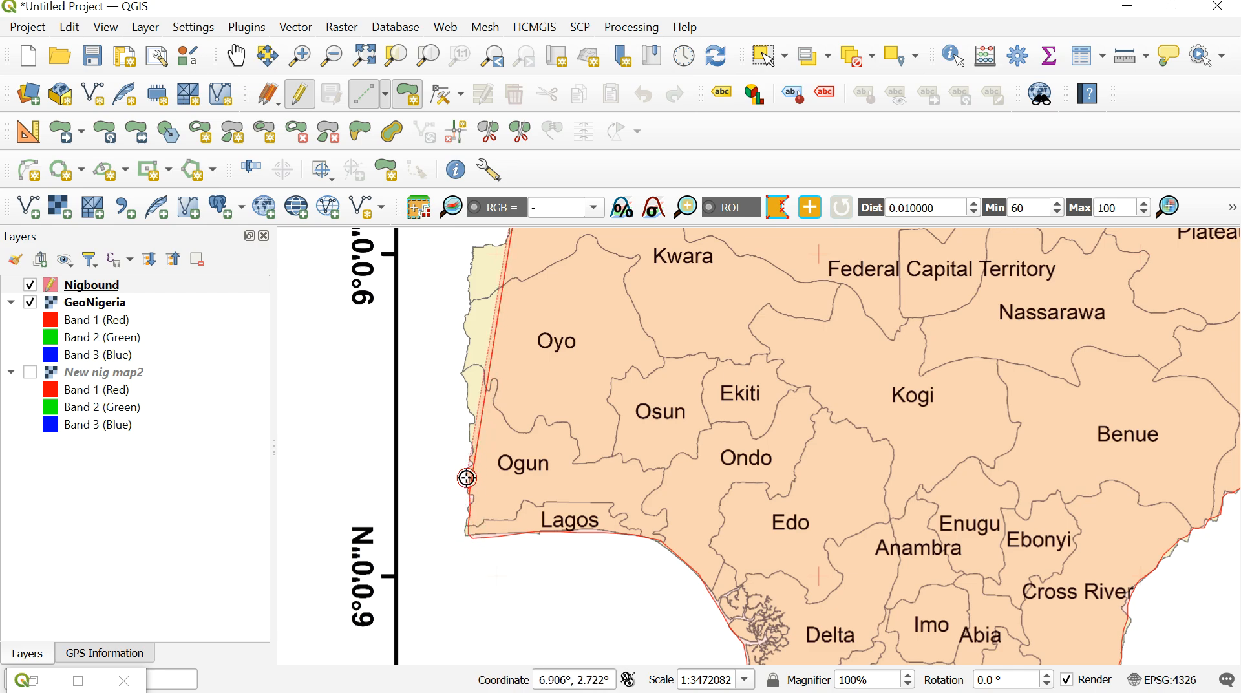
click(469, 468)
click(471, 449)
click(469, 439)
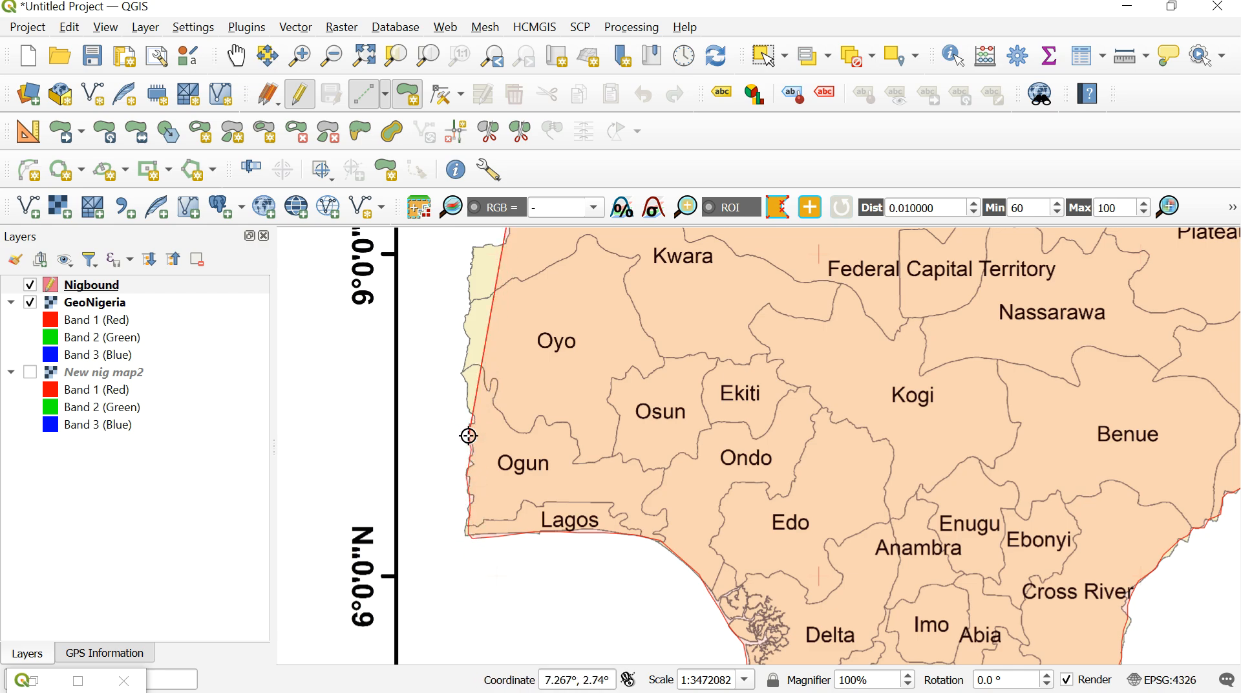
click(467, 411)
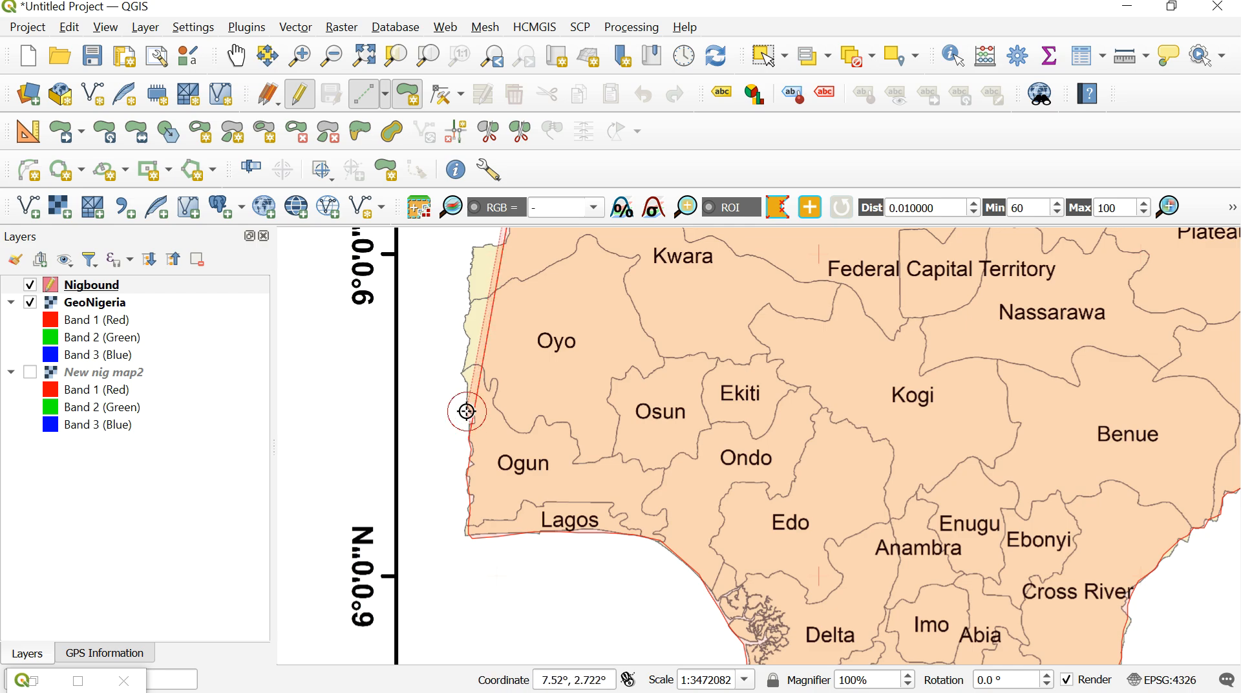
click(457, 380)
- Continue the polygon up Oyo's western border and around the corner at Kwara's southwestern end
click(466, 334)
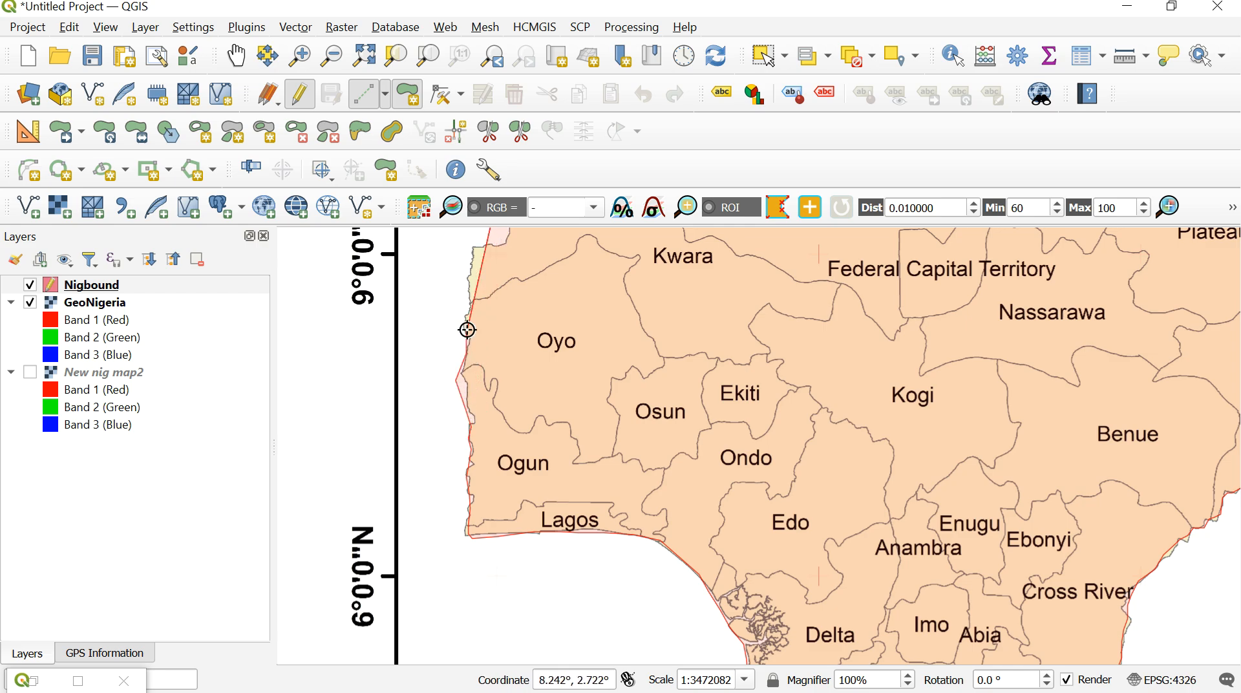
click(468, 309)
click(468, 268)
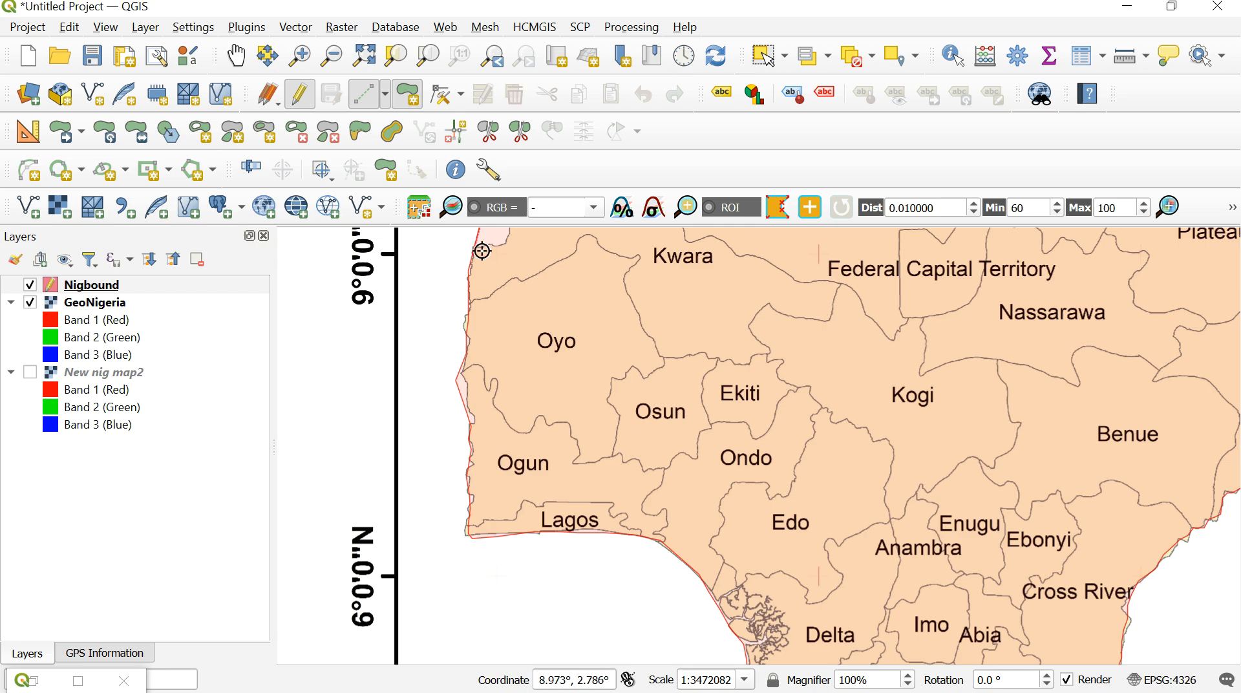
click(488, 245)
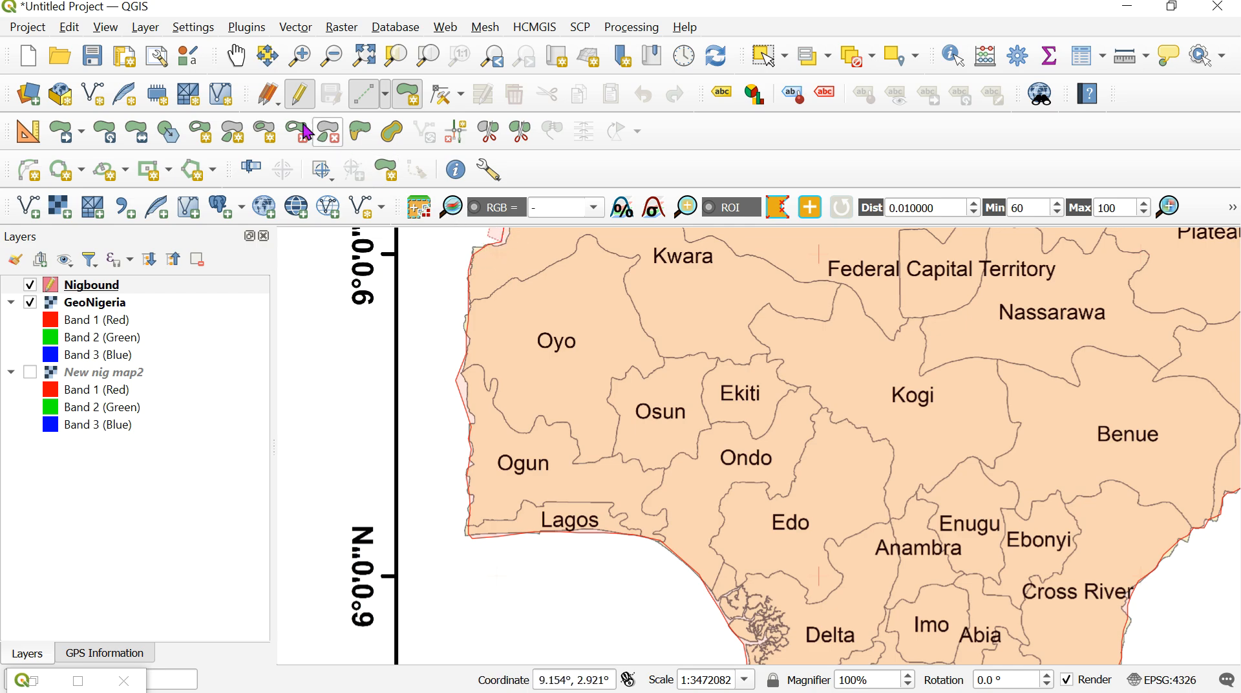
- Trace the polygon northeast along Kwara's western border to its boundary with Niger
click(236, 55)
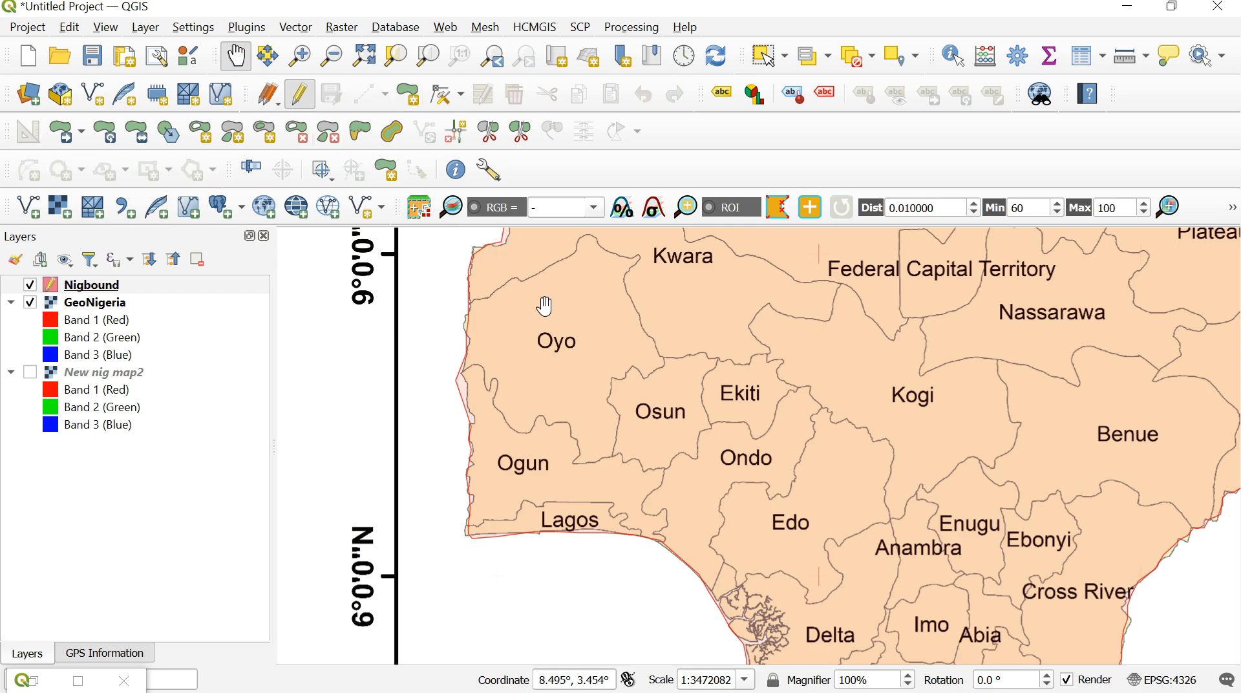
drag(545, 306, 600, 509)
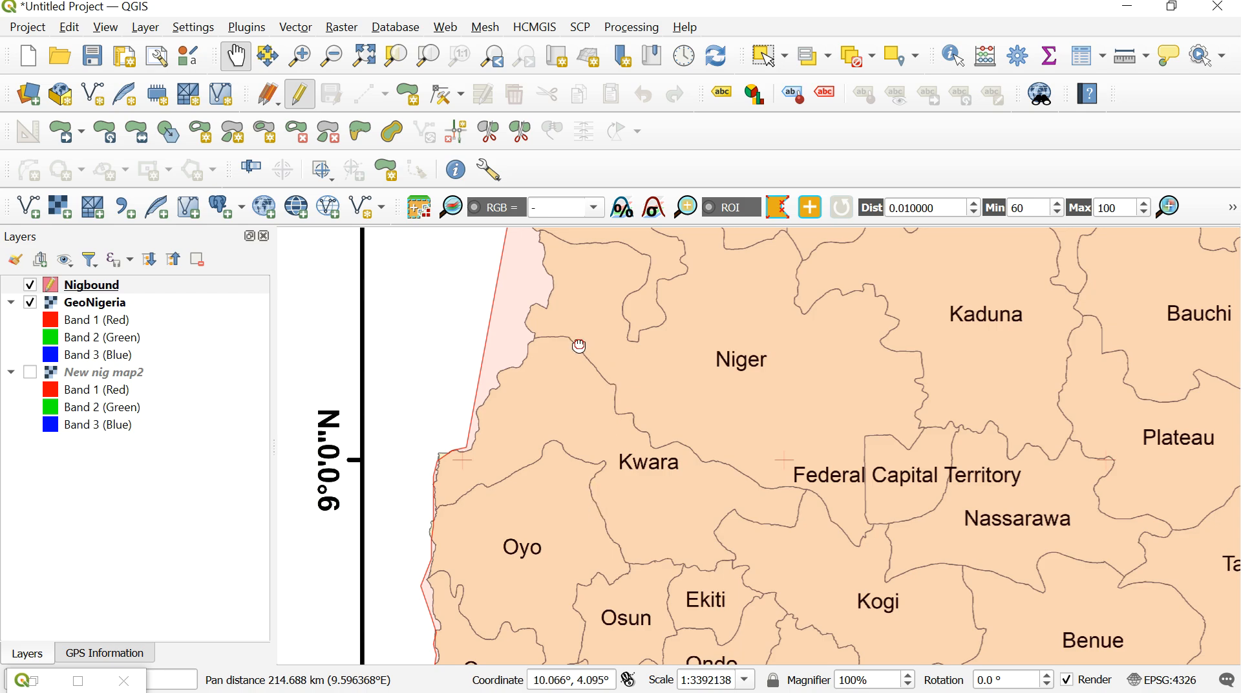
drag(579, 346, 661, 415)
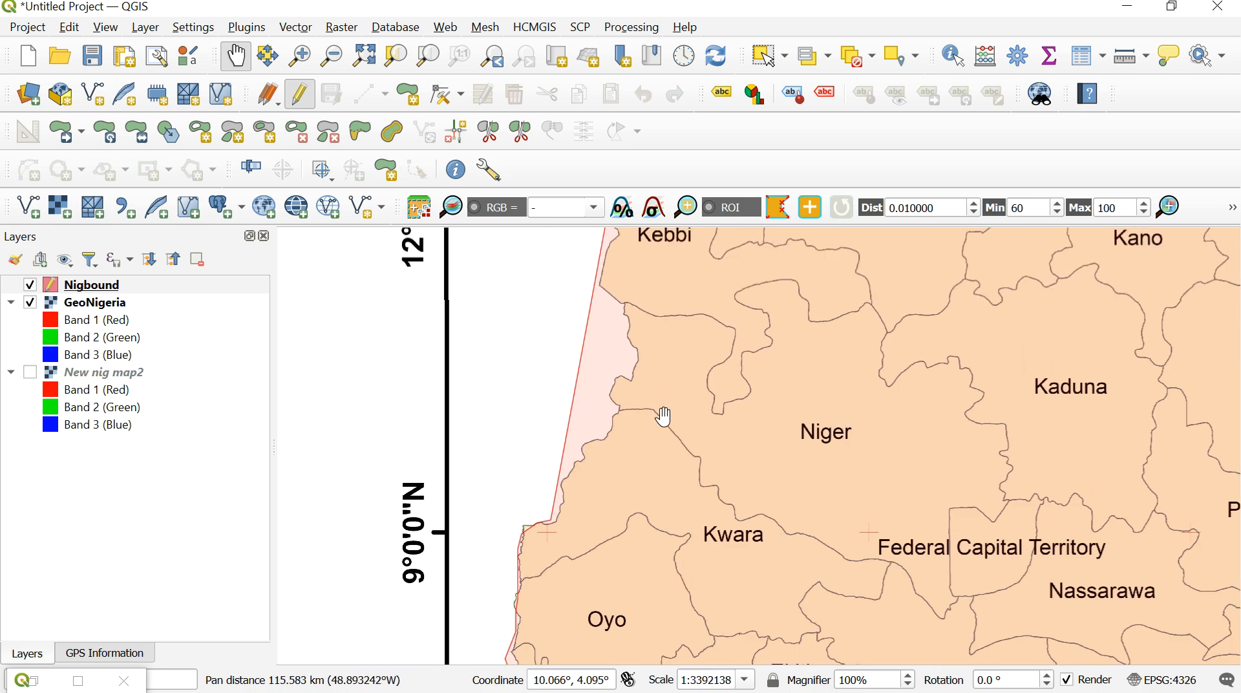
click(413, 105)
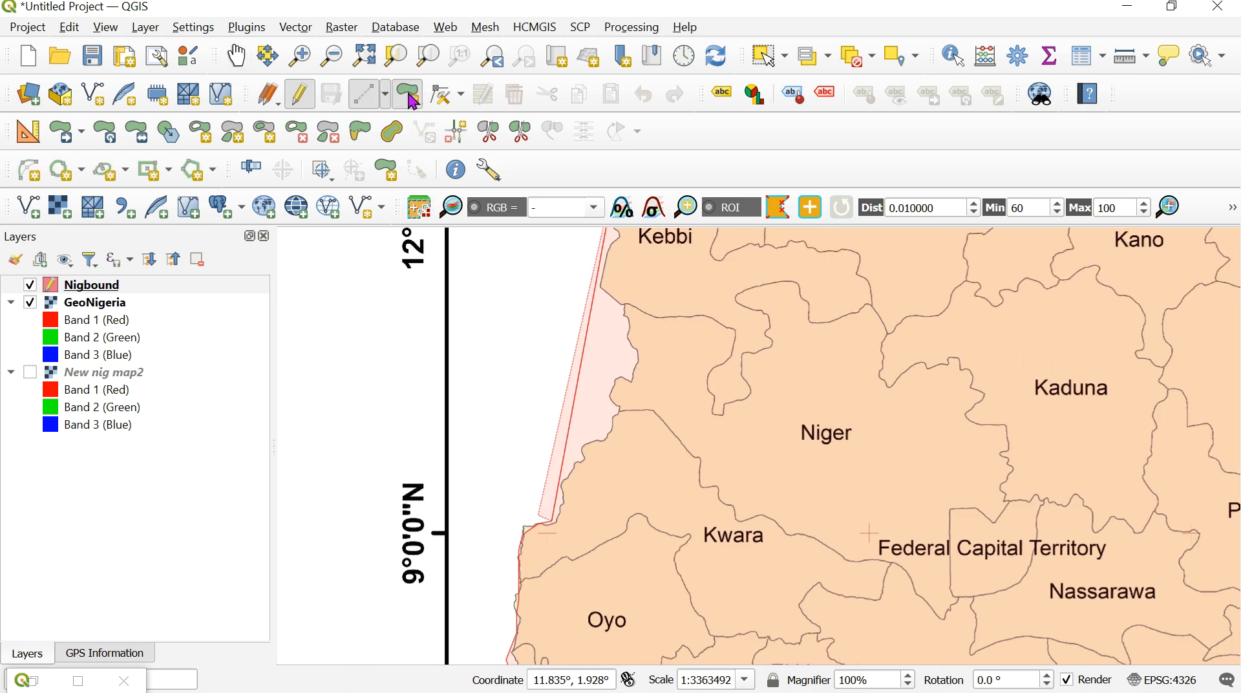
click(556, 519)
click(561, 503)
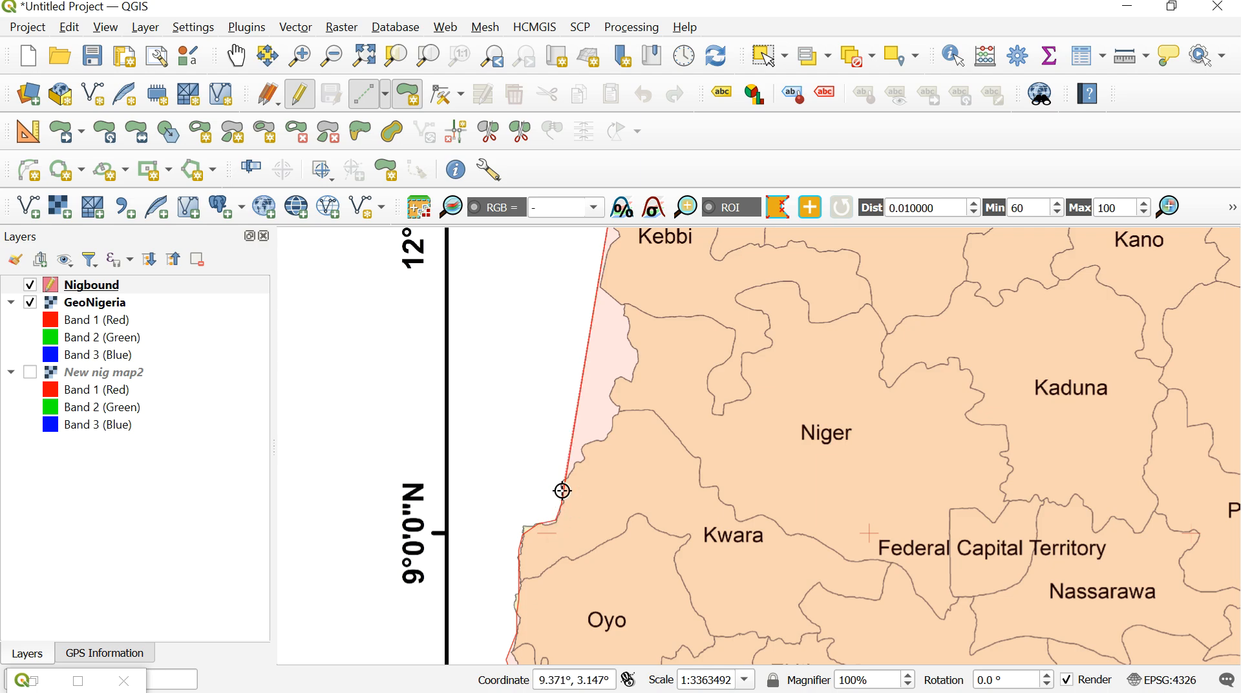
click(562, 490)
click(569, 476)
click(582, 460)
click(586, 449)
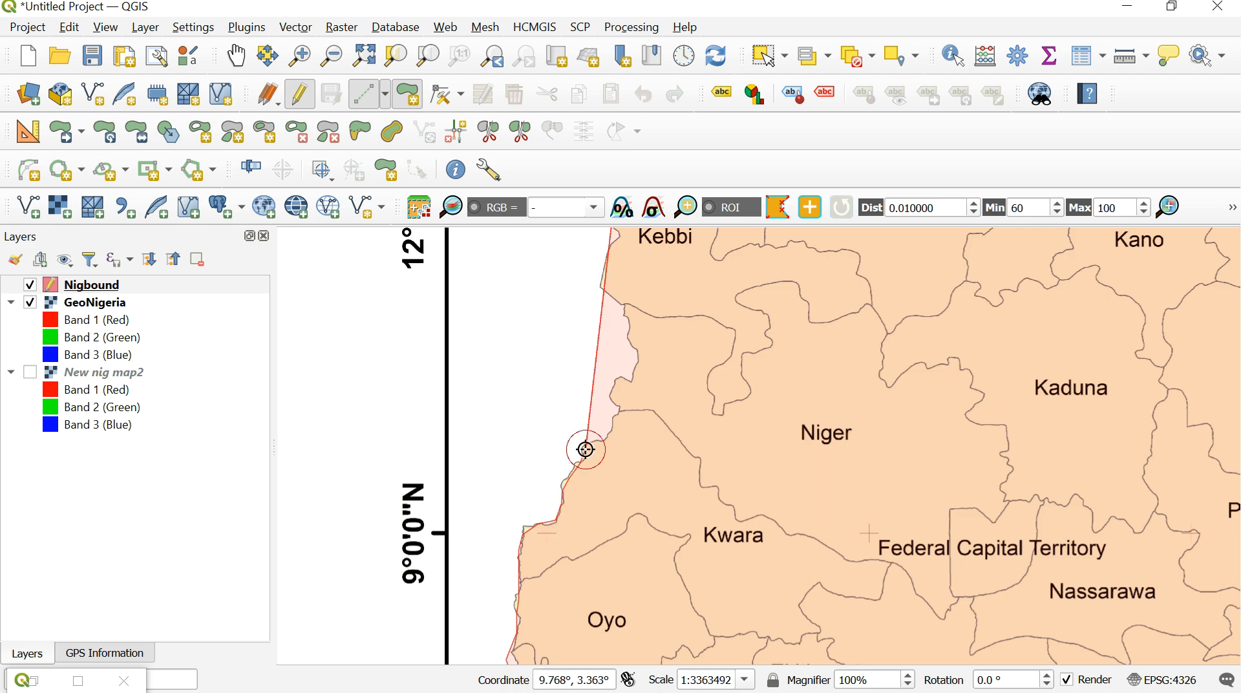
click(595, 445)
click(609, 439)
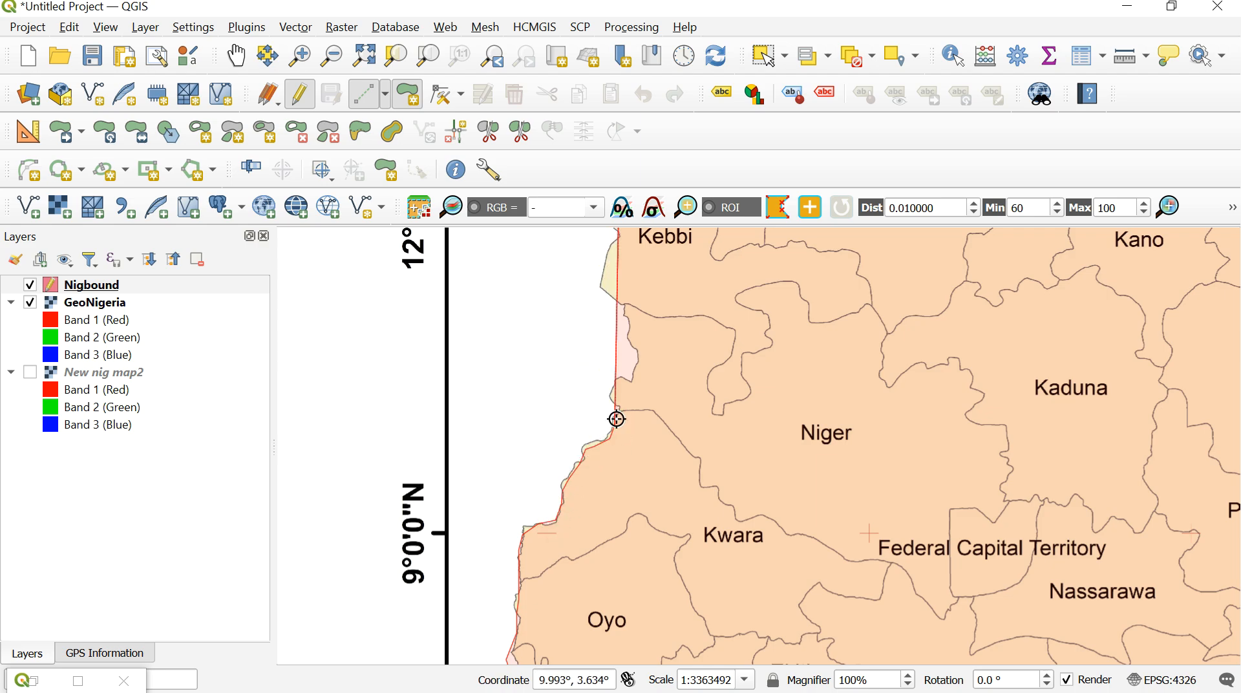
click(618, 413)
- Continue the polygon around the indentation in Niger's western border, up toward the Kebbi boundary
click(610, 404)
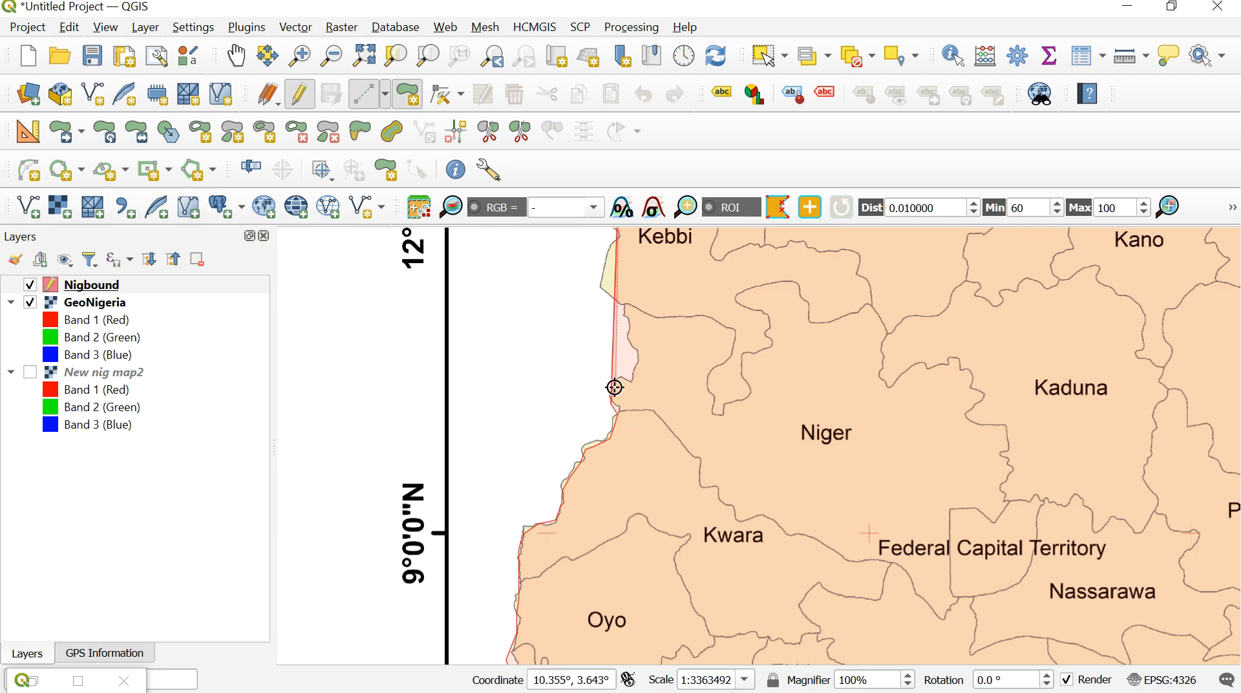
click(614, 385)
click(623, 378)
click(633, 377)
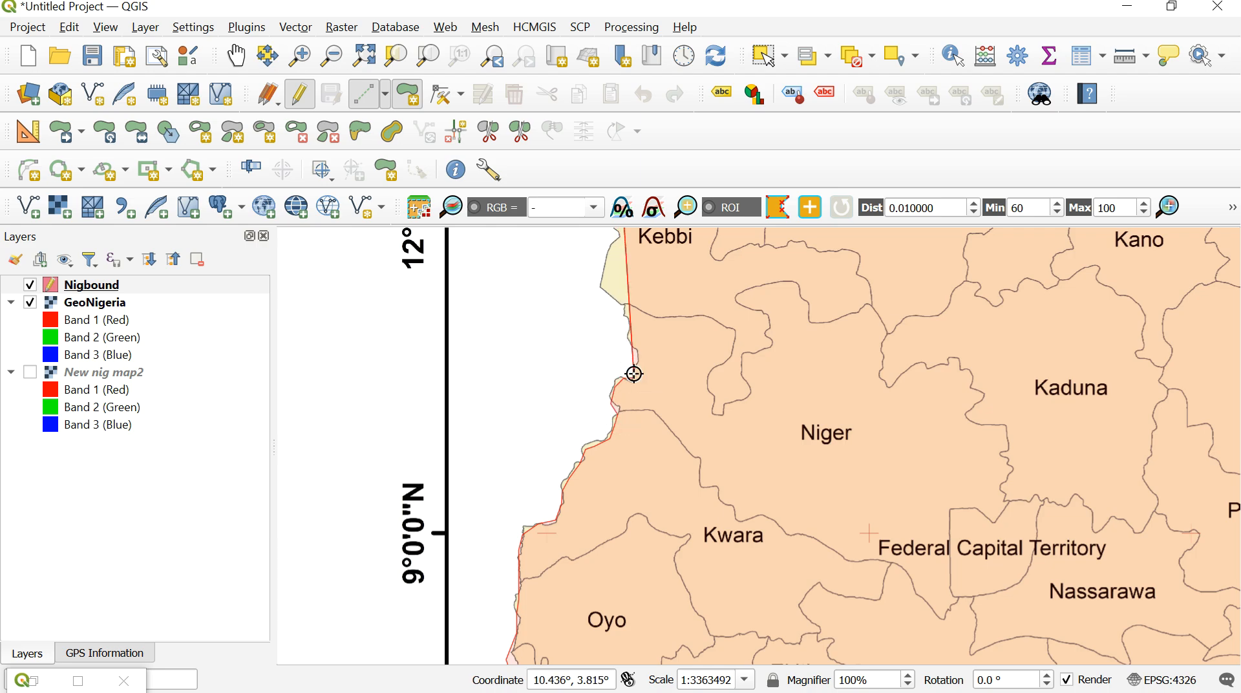
click(636, 366)
click(637, 352)
click(629, 330)
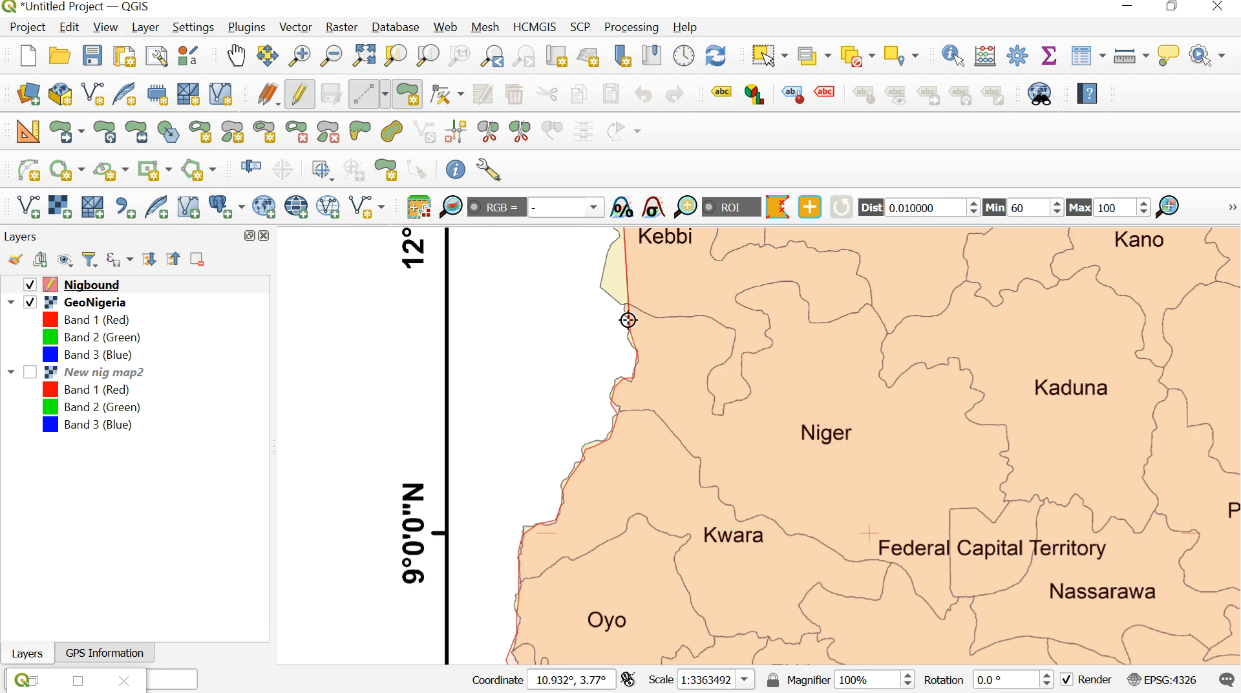
- Trace the polygon northwest along Kebbi's southern edge to the protruding corner southwest of the Kebbi label
click(624, 306)
click(619, 300)
click(601, 284)
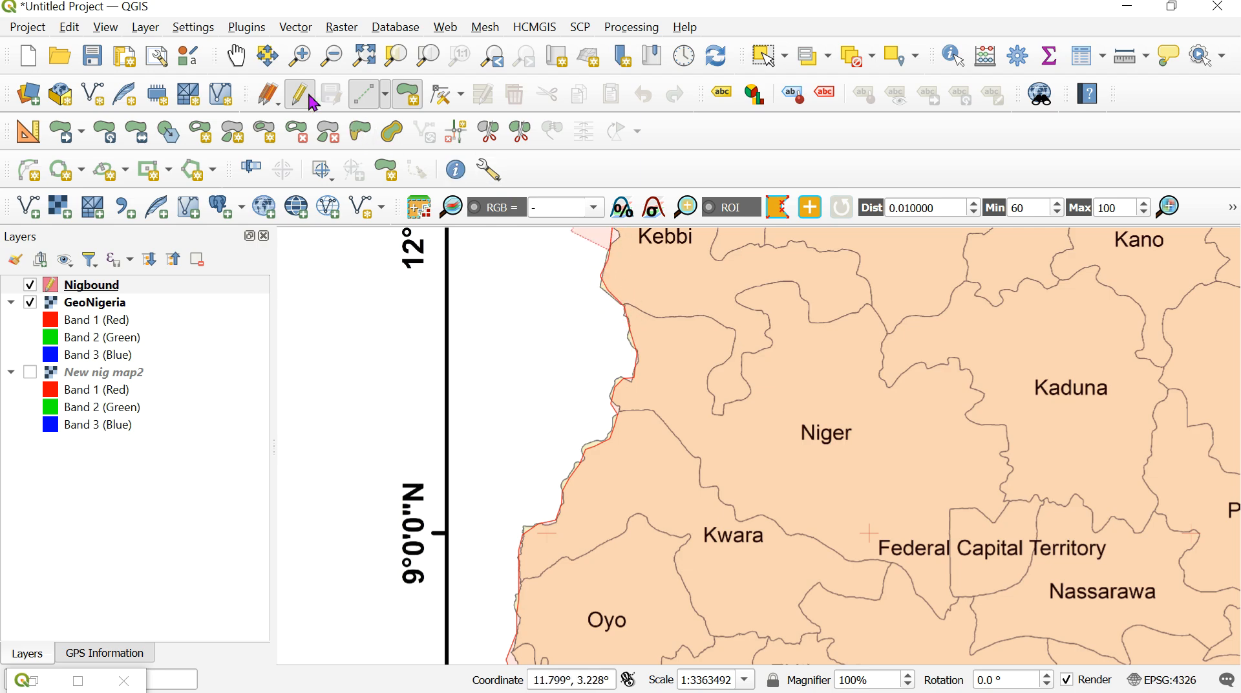
- Trace the last vertices along Kebbi's western border and finish the national boundary polygon, leaving its attribute field empty
click(236, 55)
drag(784, 404, 741, 487)
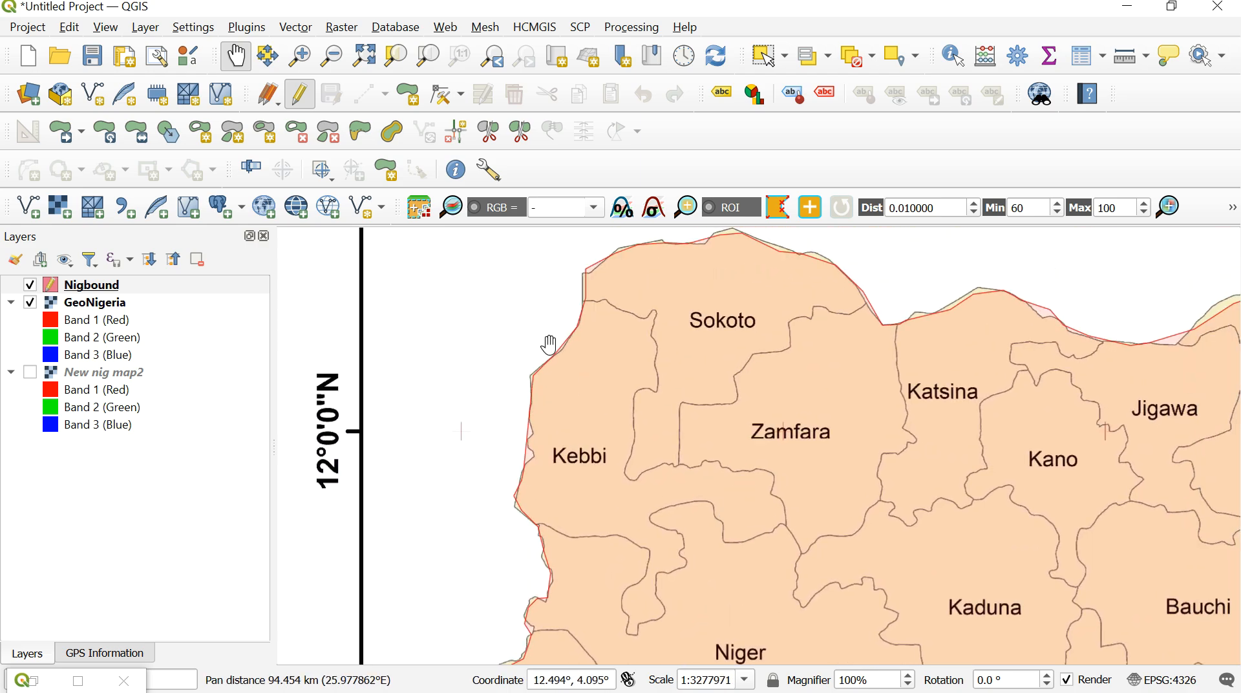
click(408, 95)
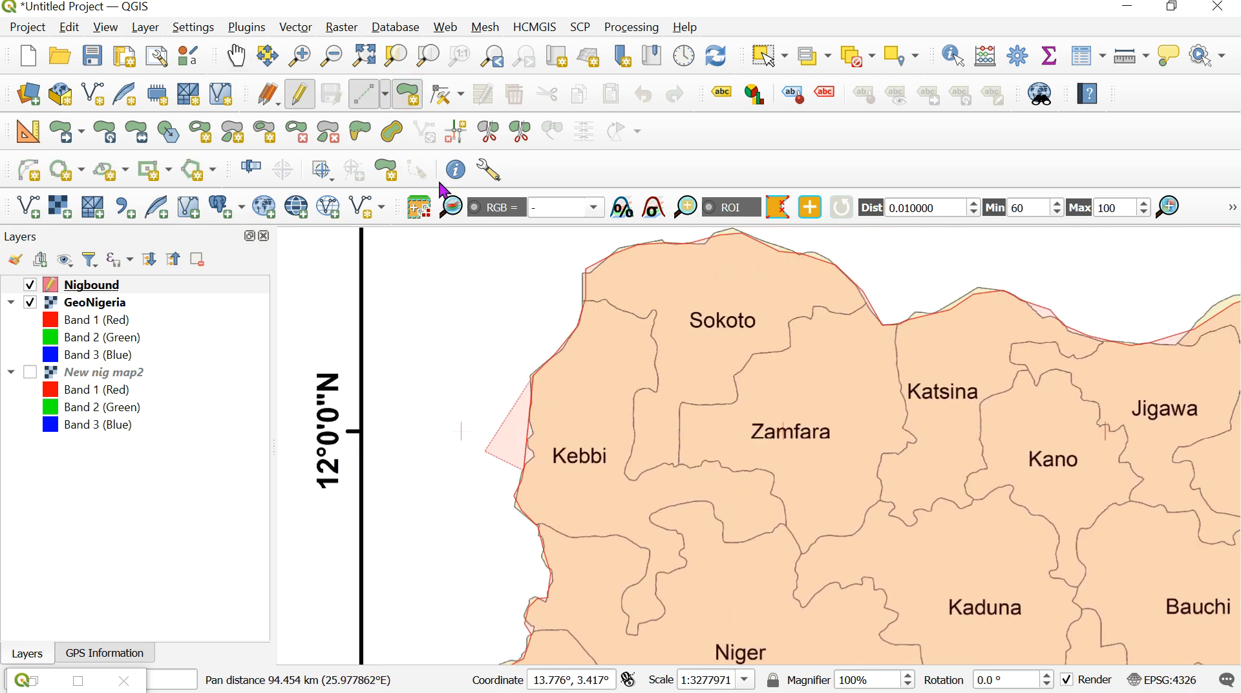
click(529, 443)
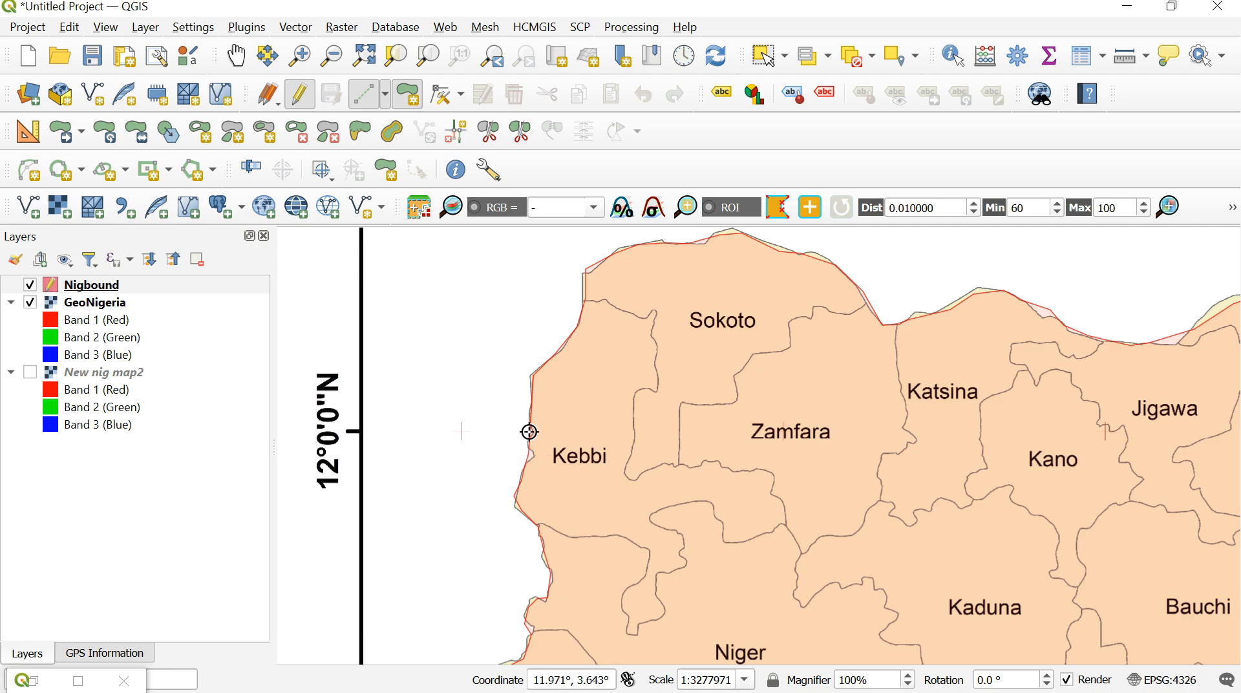
click(529, 431)
click(525, 412)
right_click(532, 394)
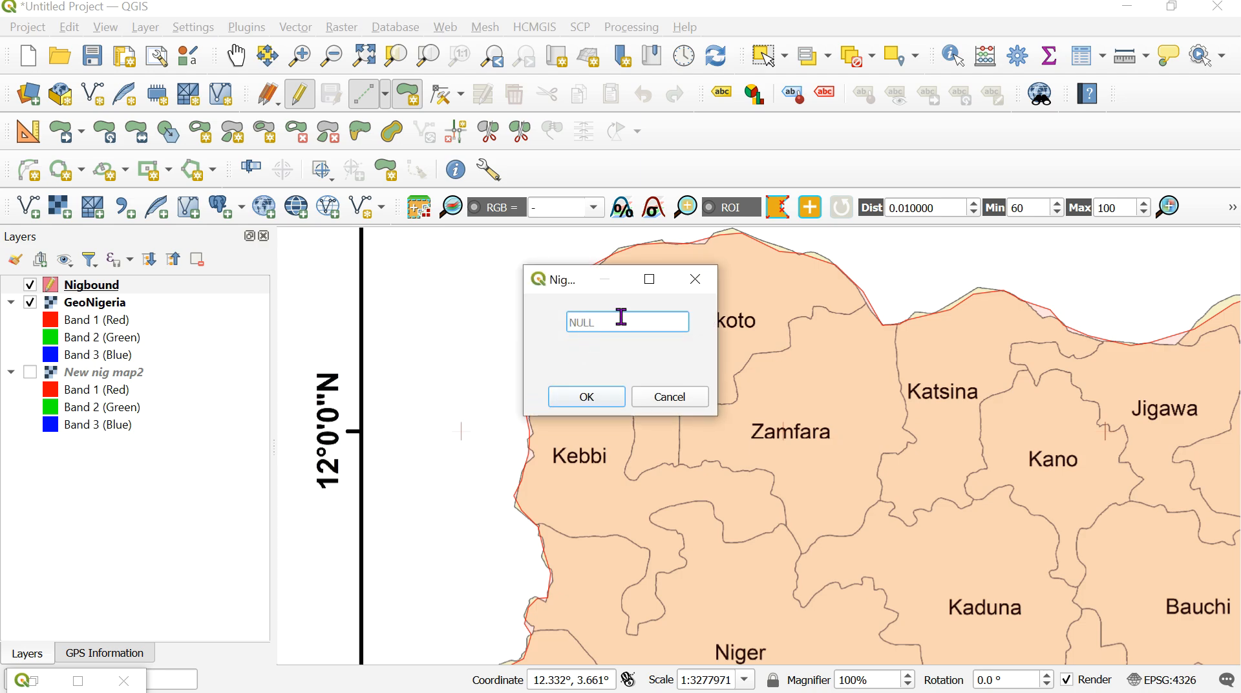
click(587, 398)
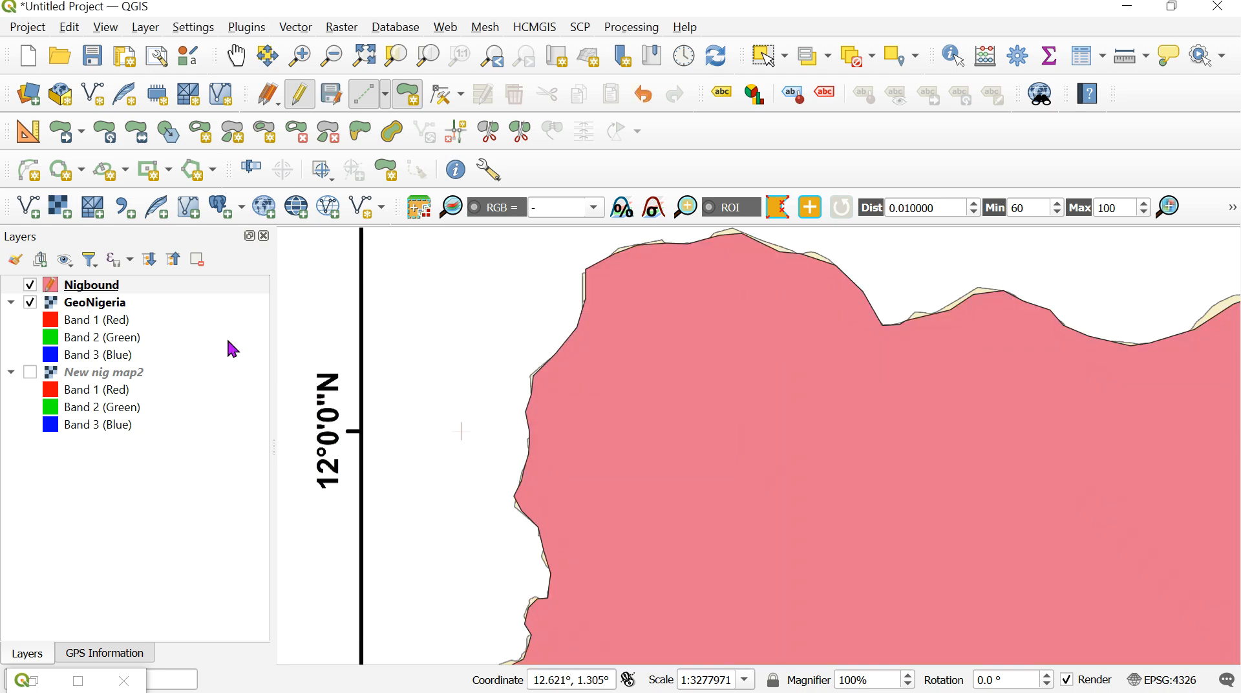
- Style the Nigbound layer with the "outline red" symbol preset
click(138, 285)
right_click(143, 294)
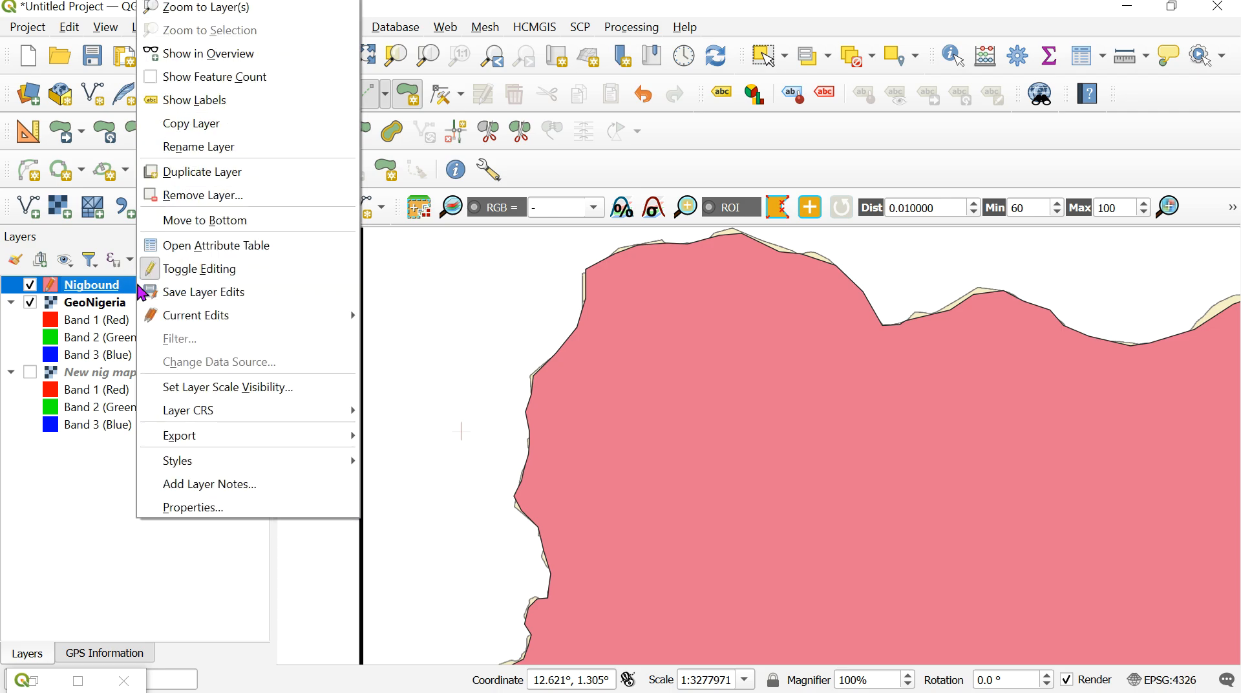
click(248, 7)
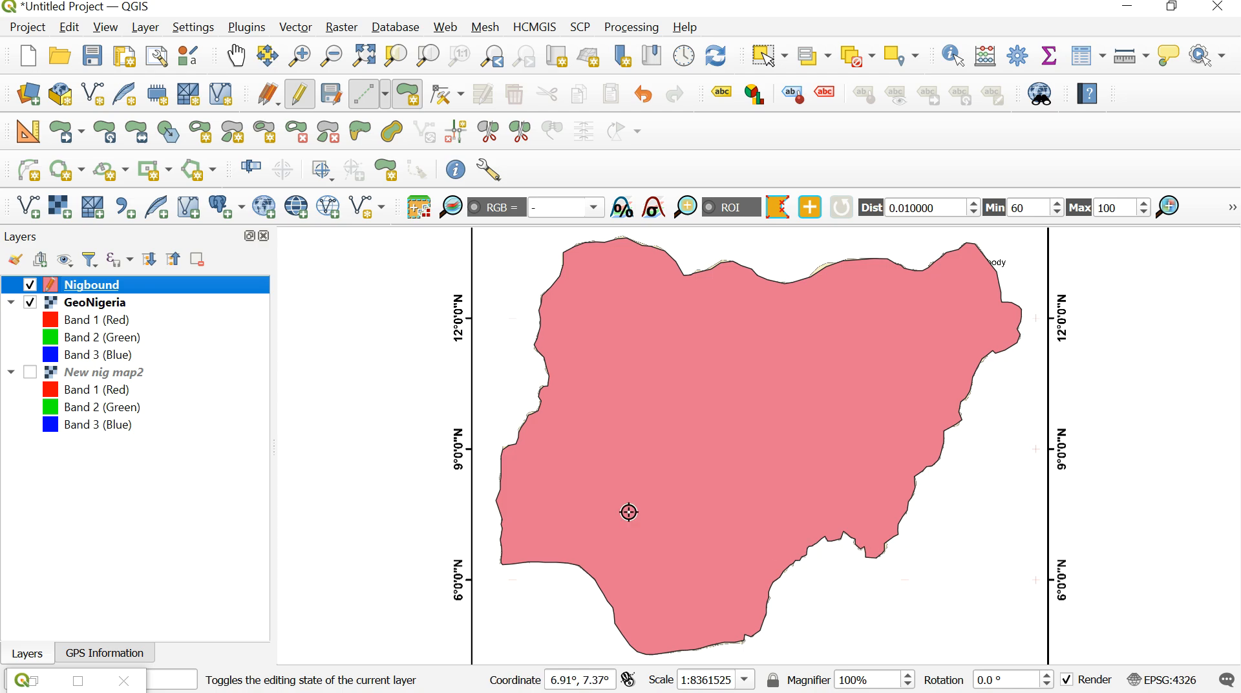
double_click(136, 288)
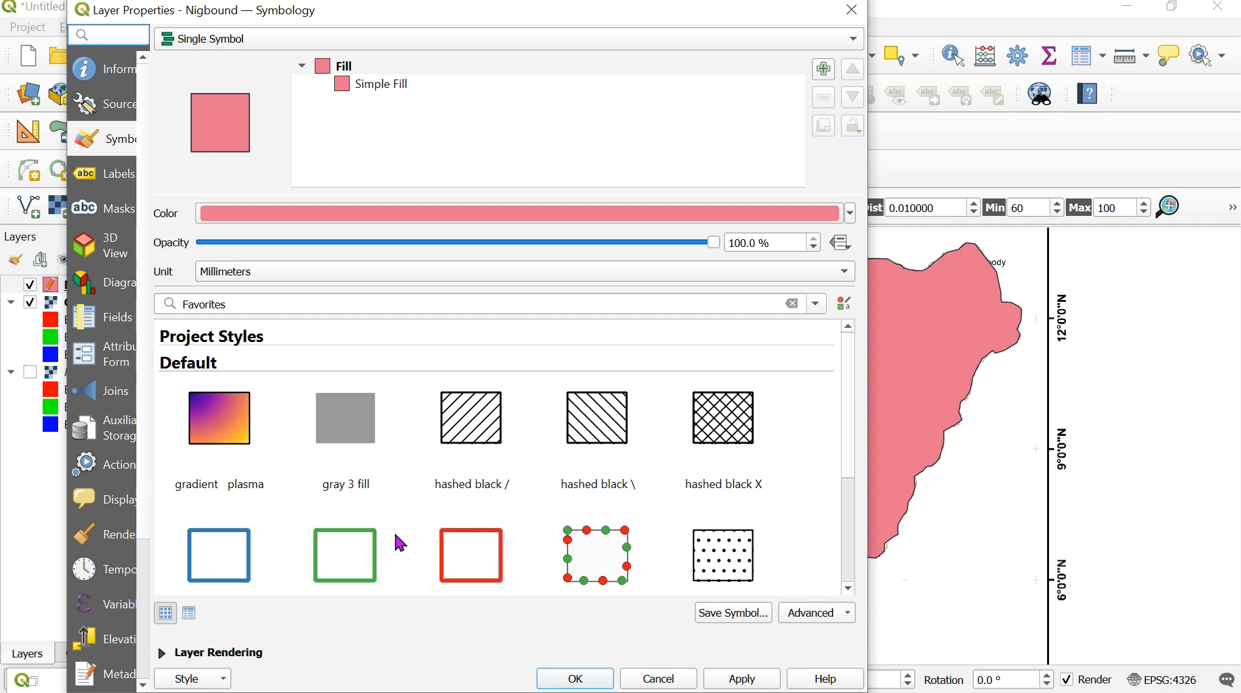
click(485, 566)
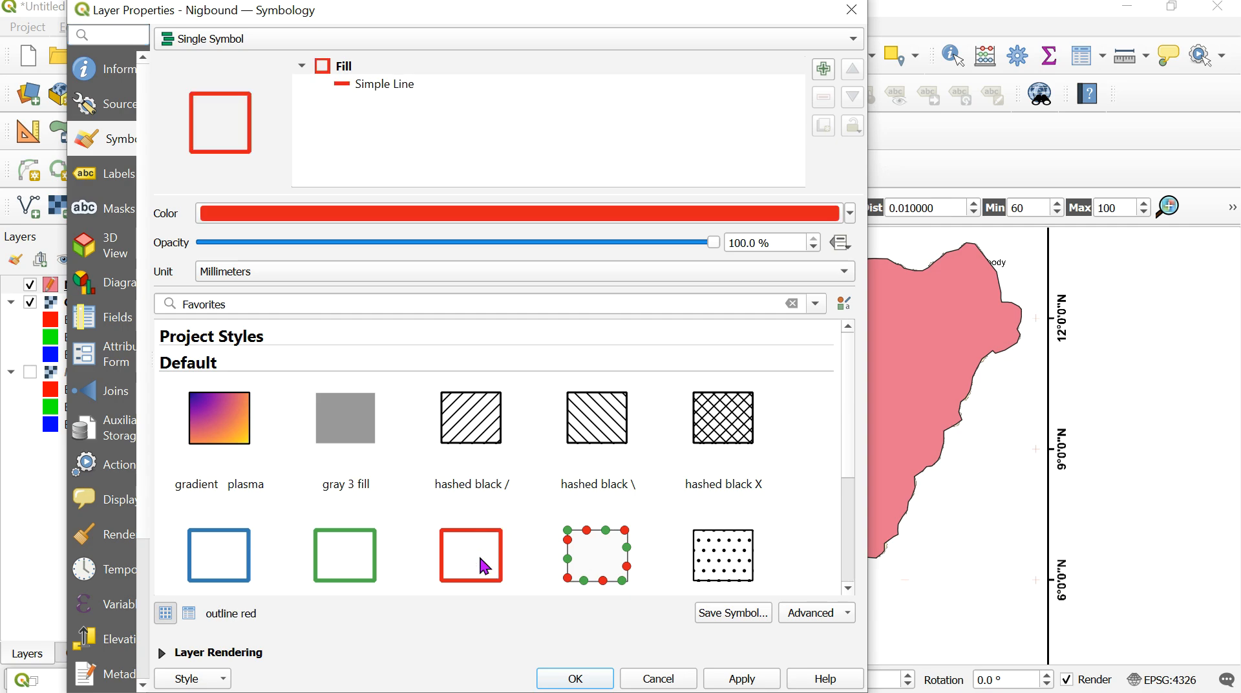
click(577, 678)
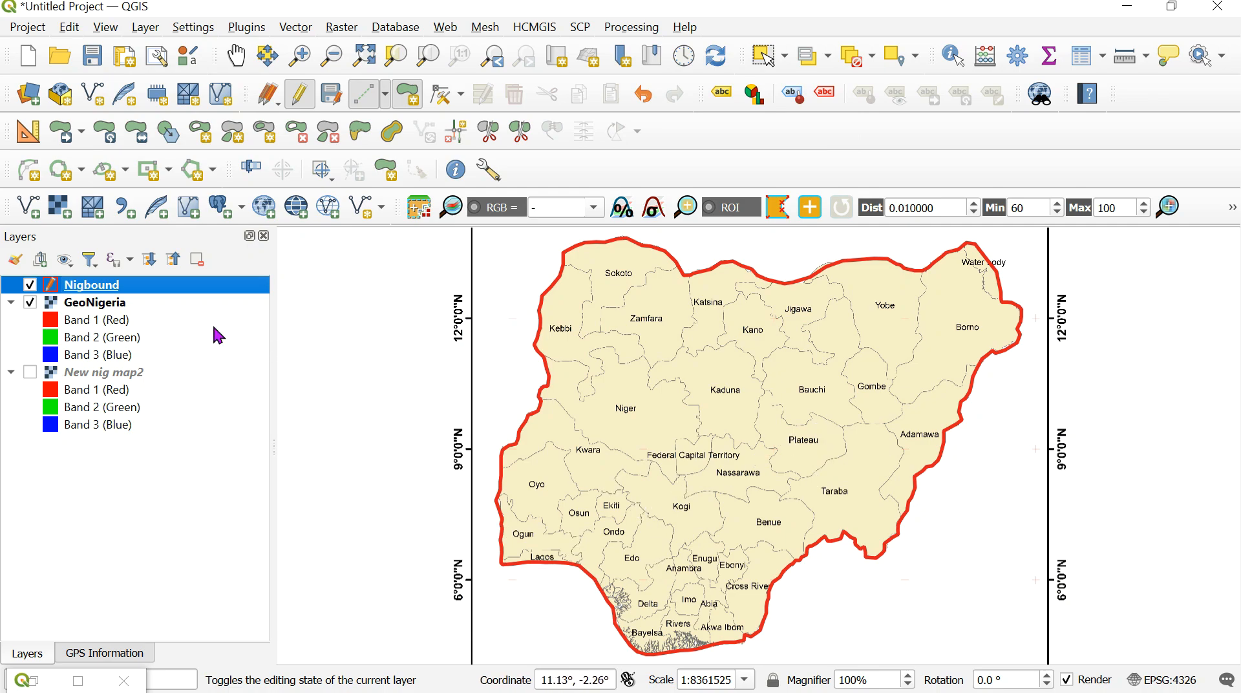
double_click(155, 286)
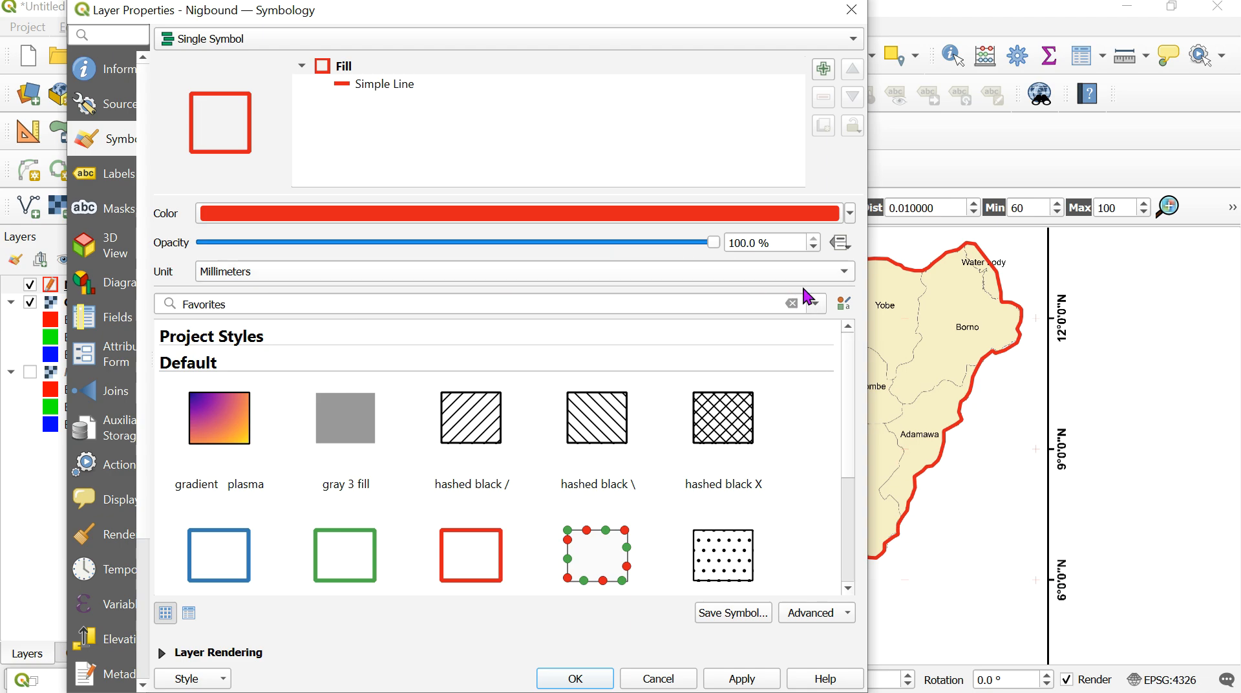
click(469, 562)
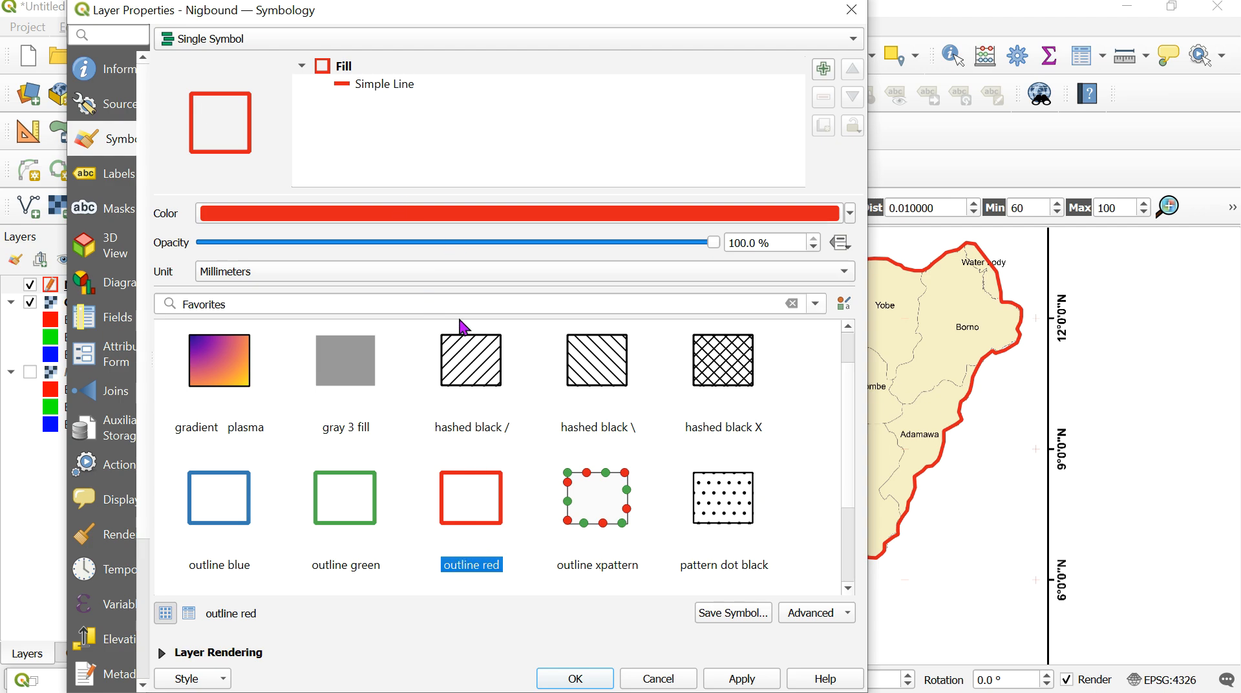
click(562, 681)
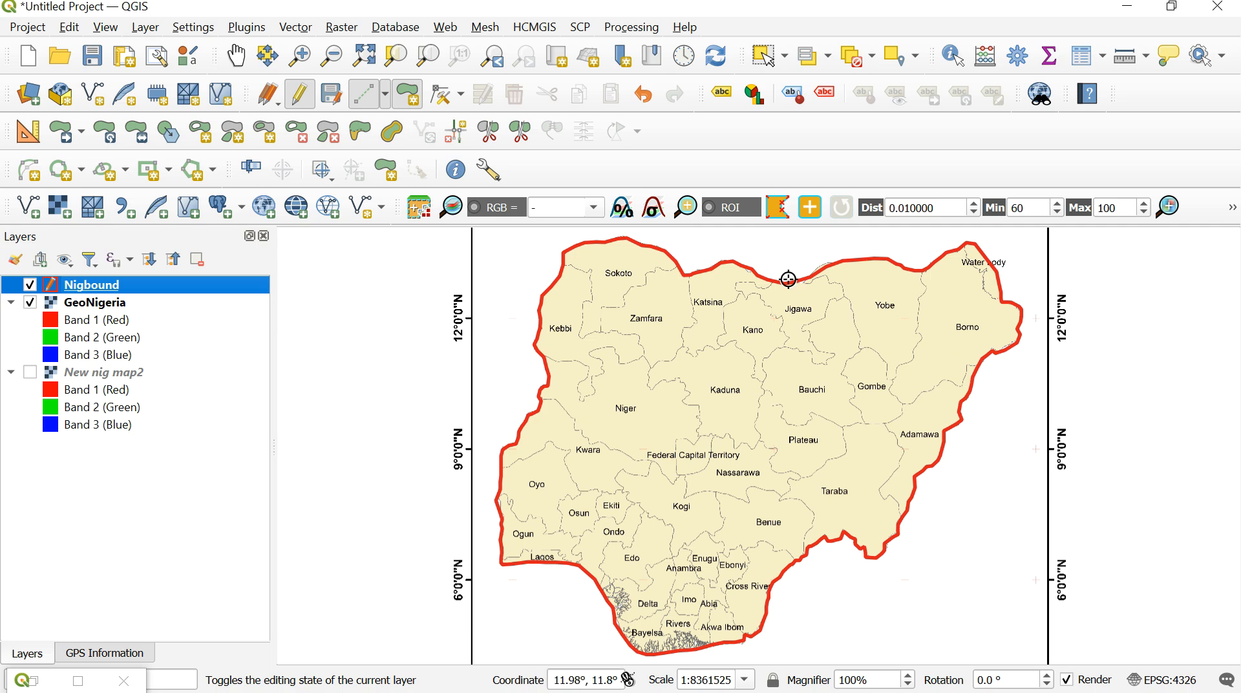
- Stop editing the Nigbound layer and save its changes
click(236, 65)
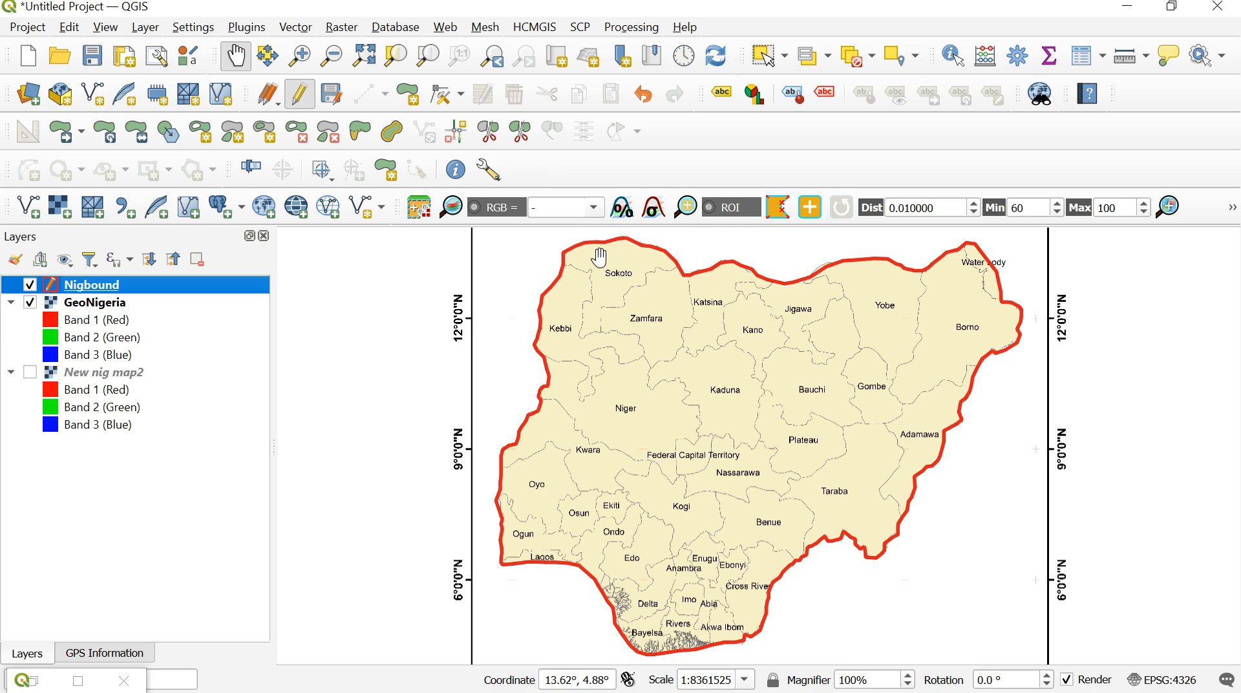
click(301, 106)
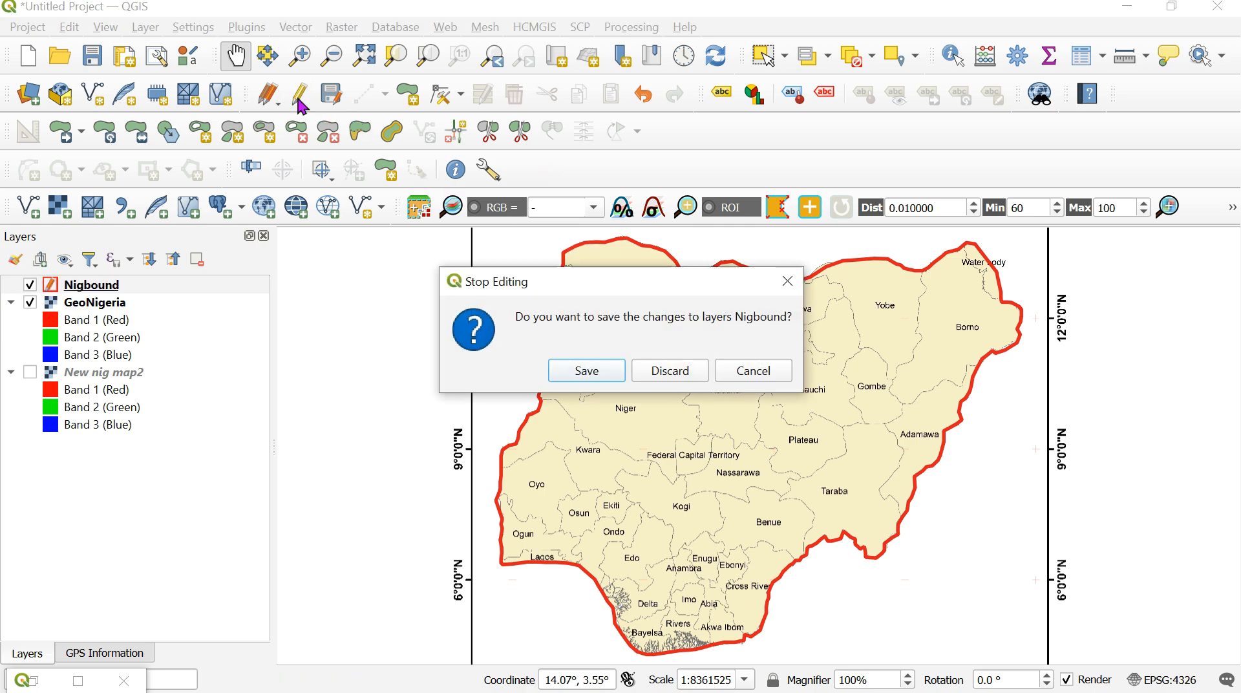
click(606, 370)
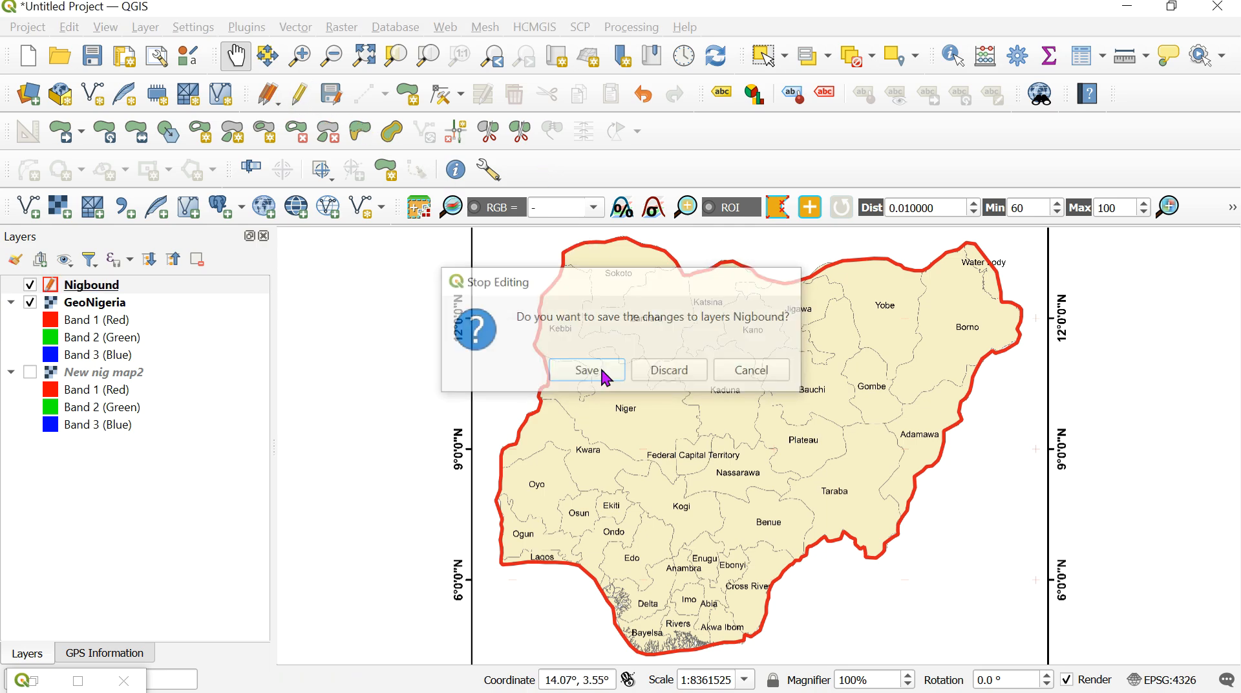
- Reopen Nigbound for editing and split off Sokoto with Split Features, tracing its boundary with Kebbi and Zamfara from the western to the northern border
click(307, 102)
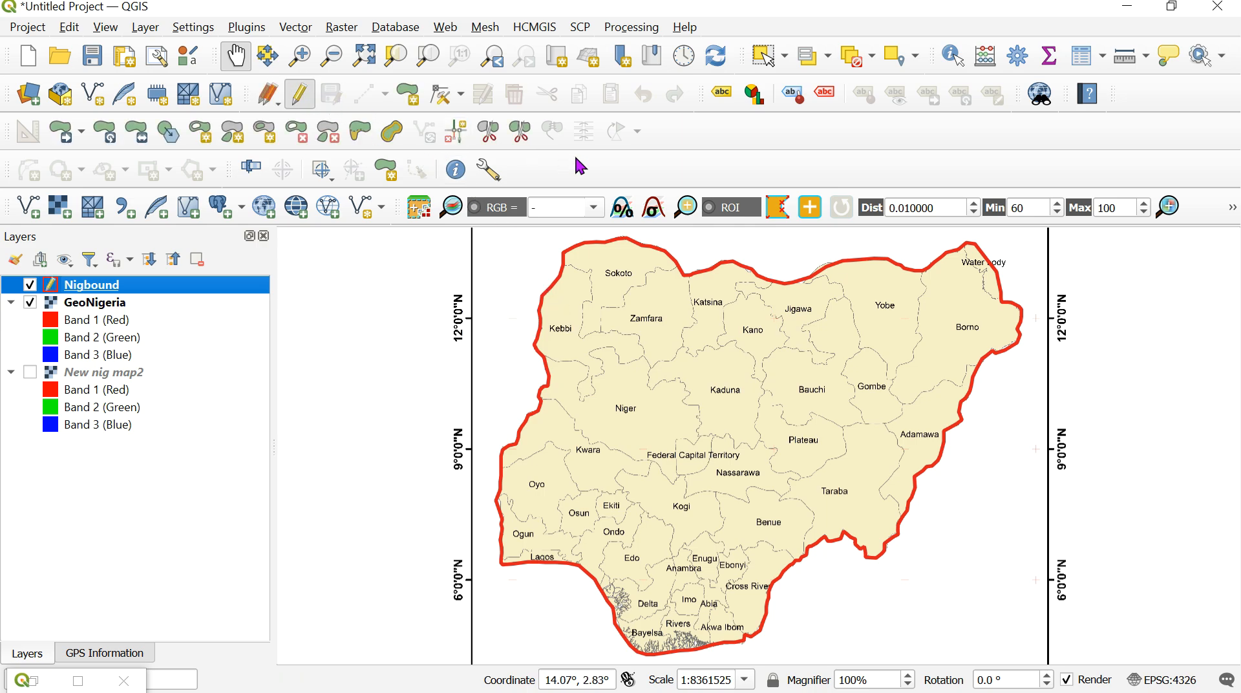
click(487, 136)
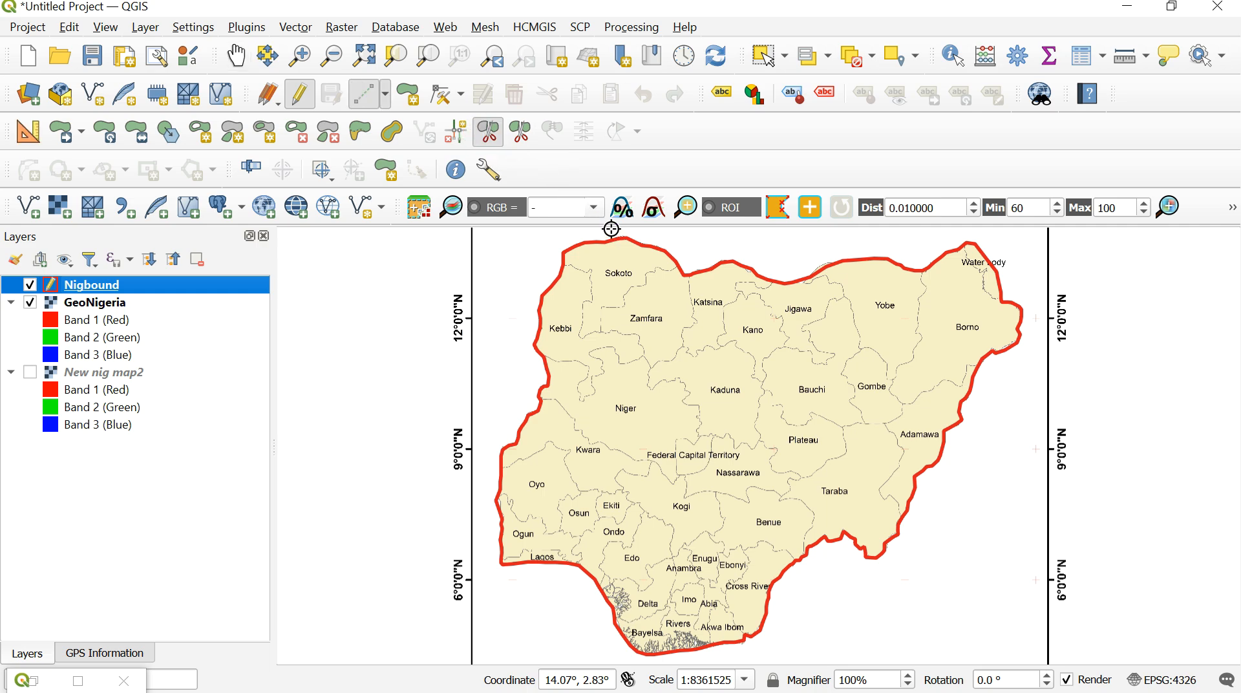
click(558, 260)
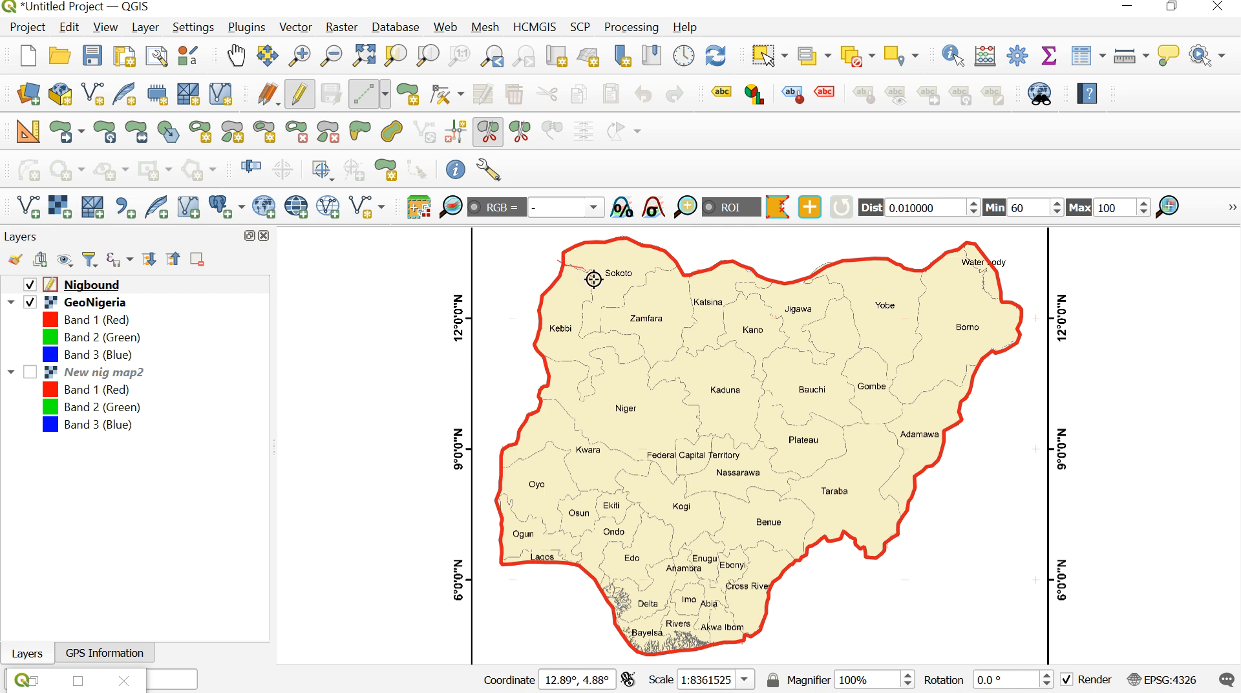
click(588, 270)
click(588, 302)
click(584, 334)
click(593, 331)
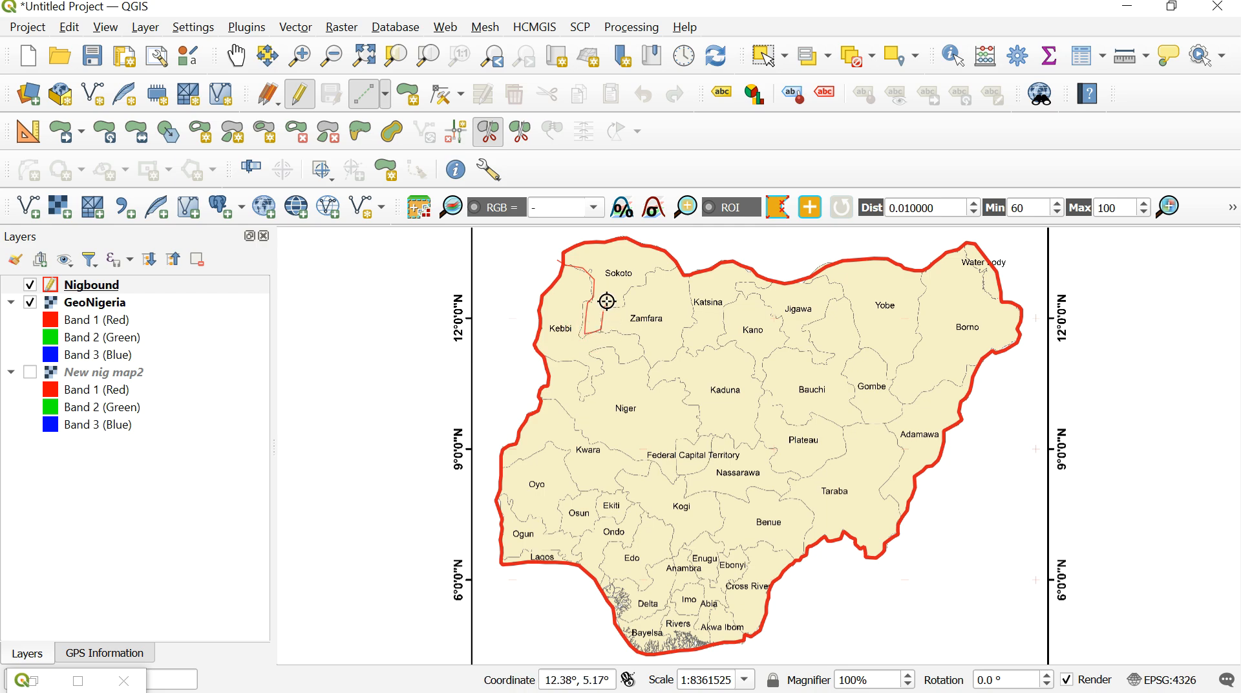
click(606, 308)
click(624, 292)
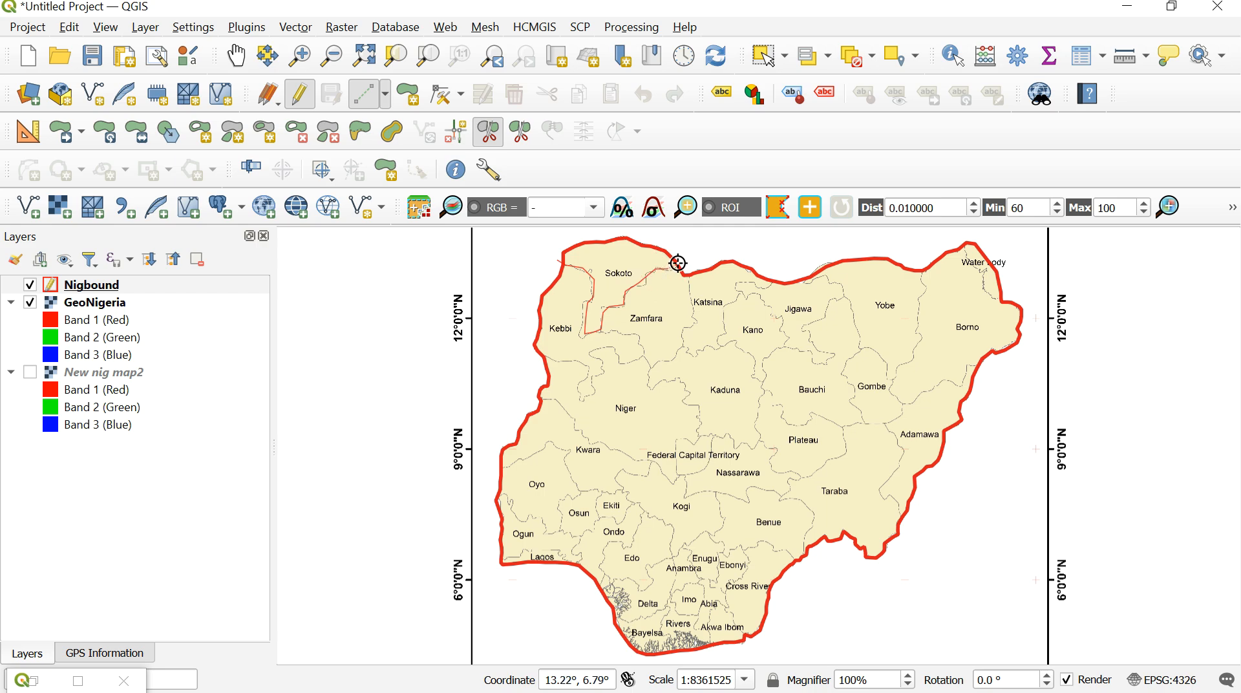
click(697, 252)
right_click(697, 252)
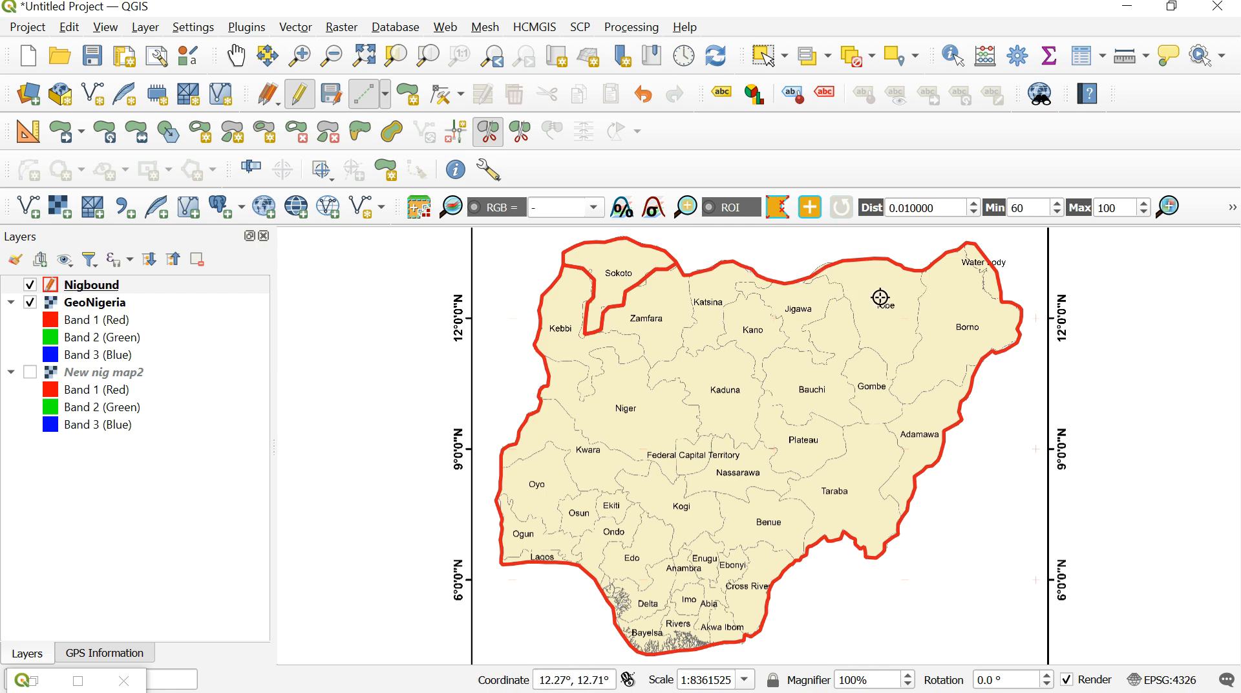
- Split Borno from the national polygon, tracing its boundary south along Yobe and east to beyond the national border
click(924, 243)
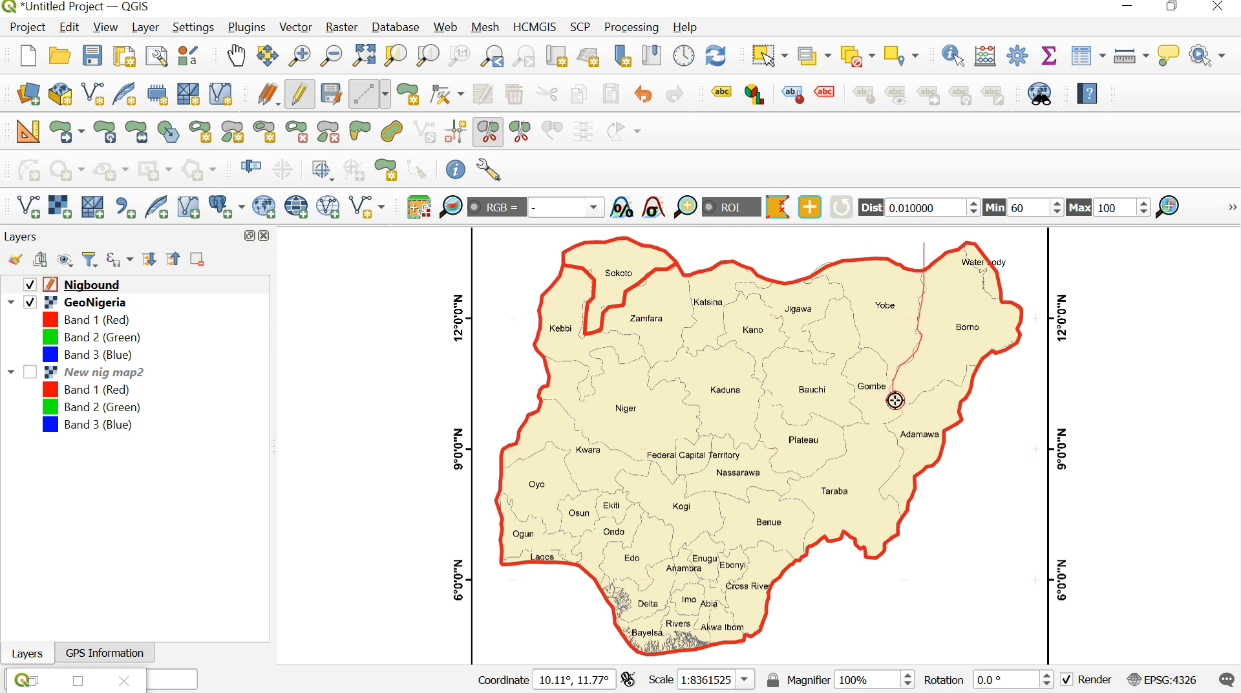
click(957, 383)
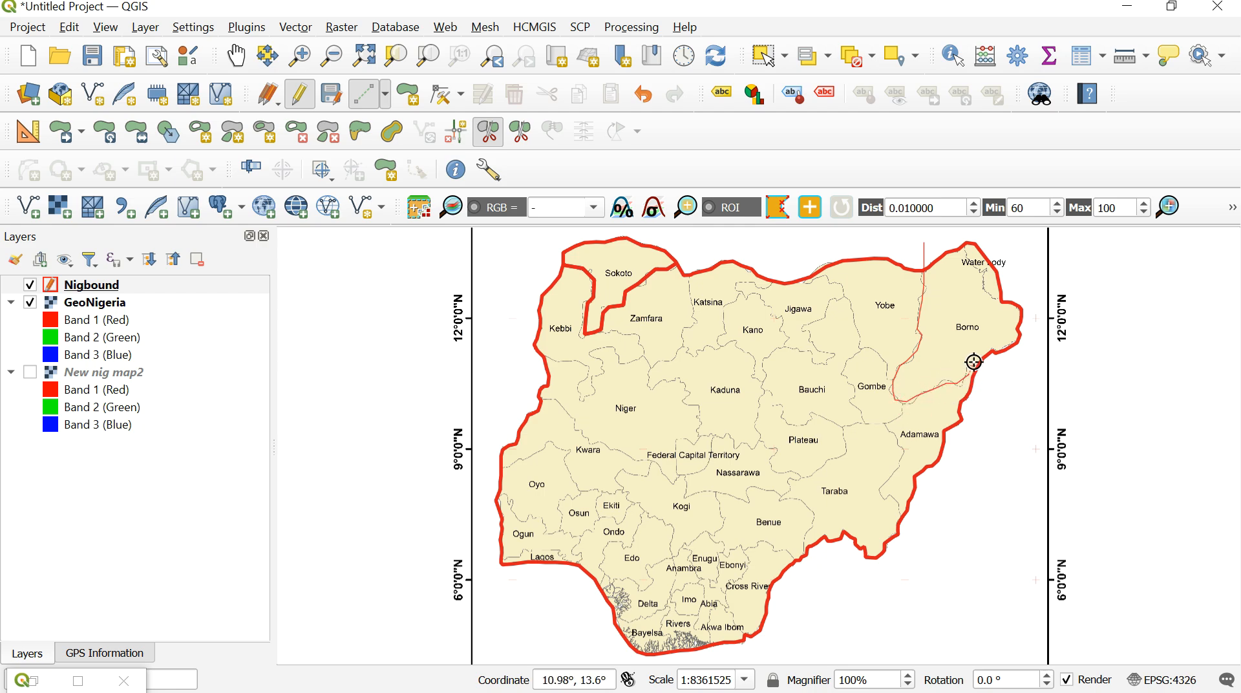
click(1006, 369)
right_click(1006, 368)
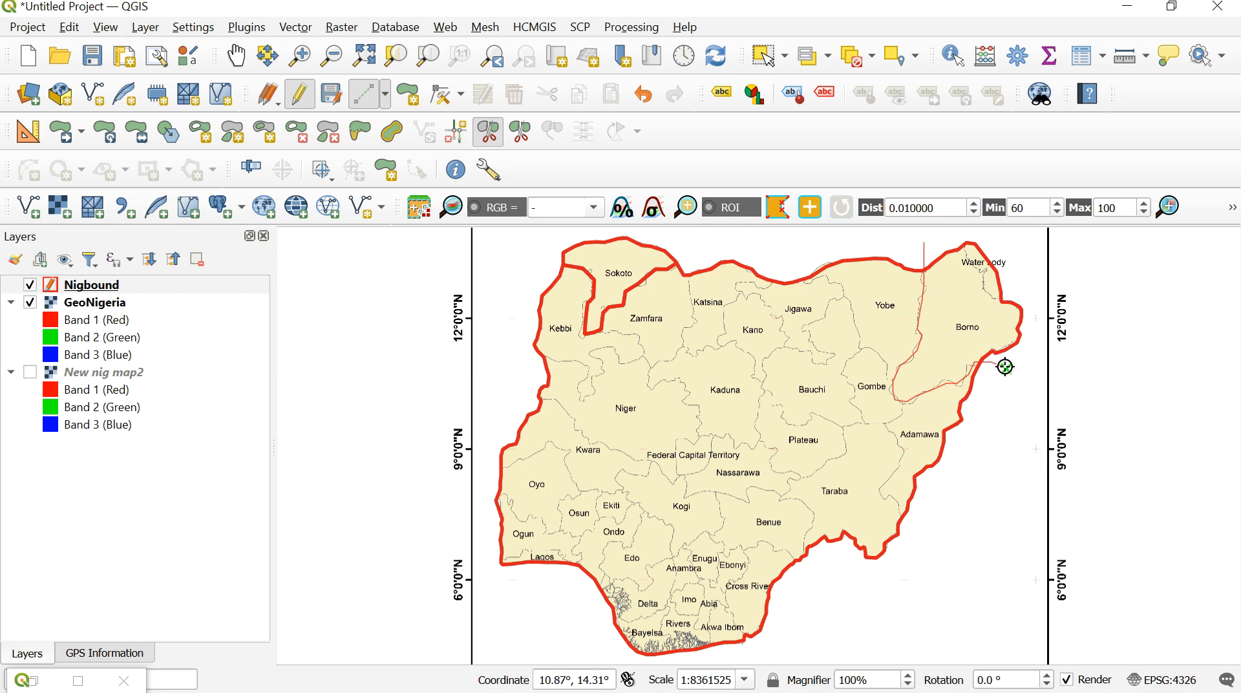
right_click(1005, 366)
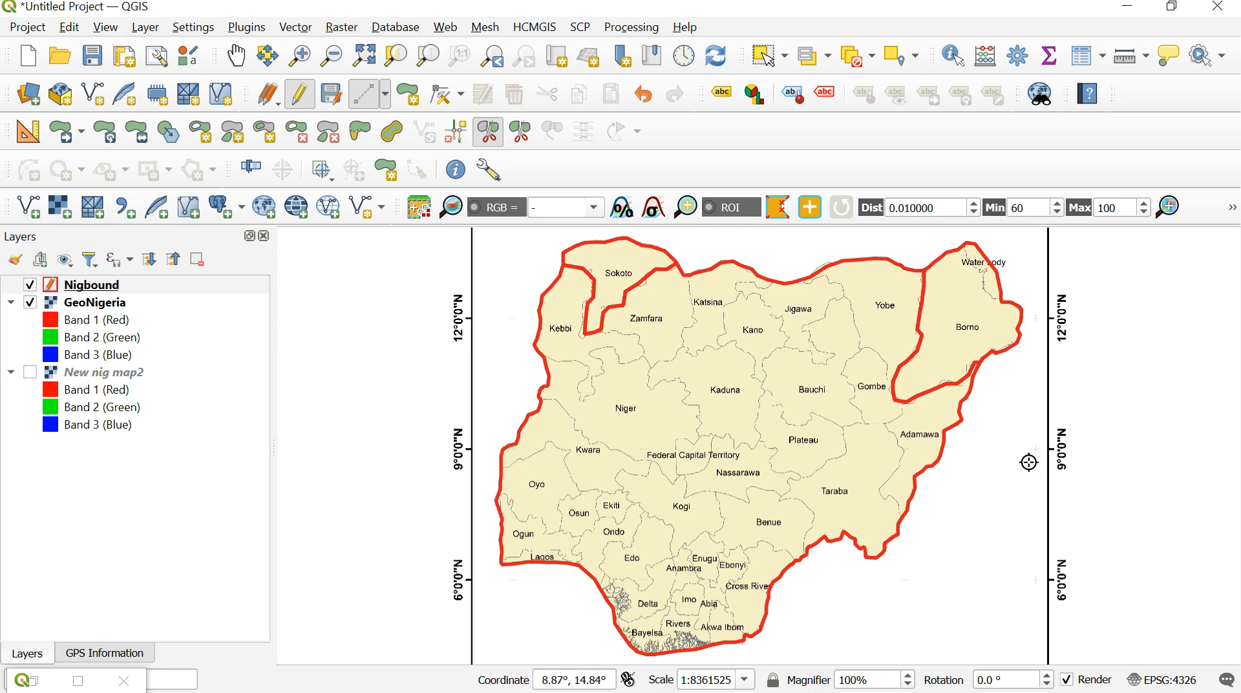
- Split Adamawa from the national polygon, tracing its western boundary from outside the southeastern national border up into Borno
click(917, 531)
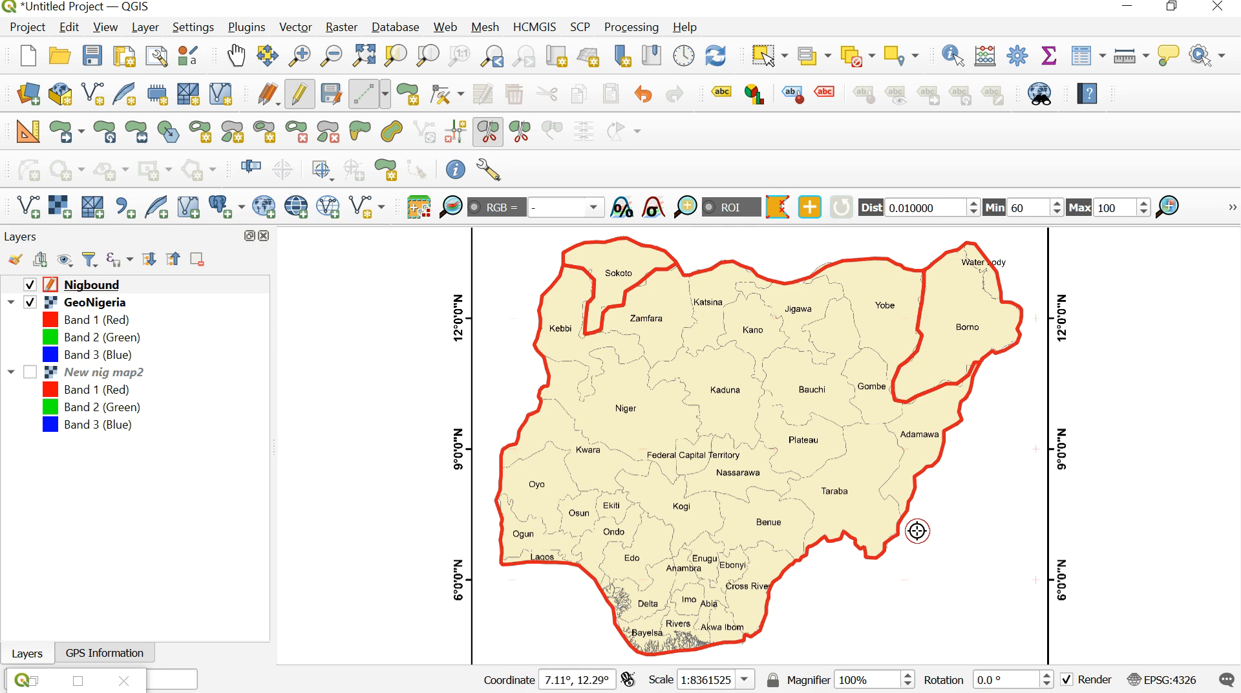
click(881, 489)
click(880, 469)
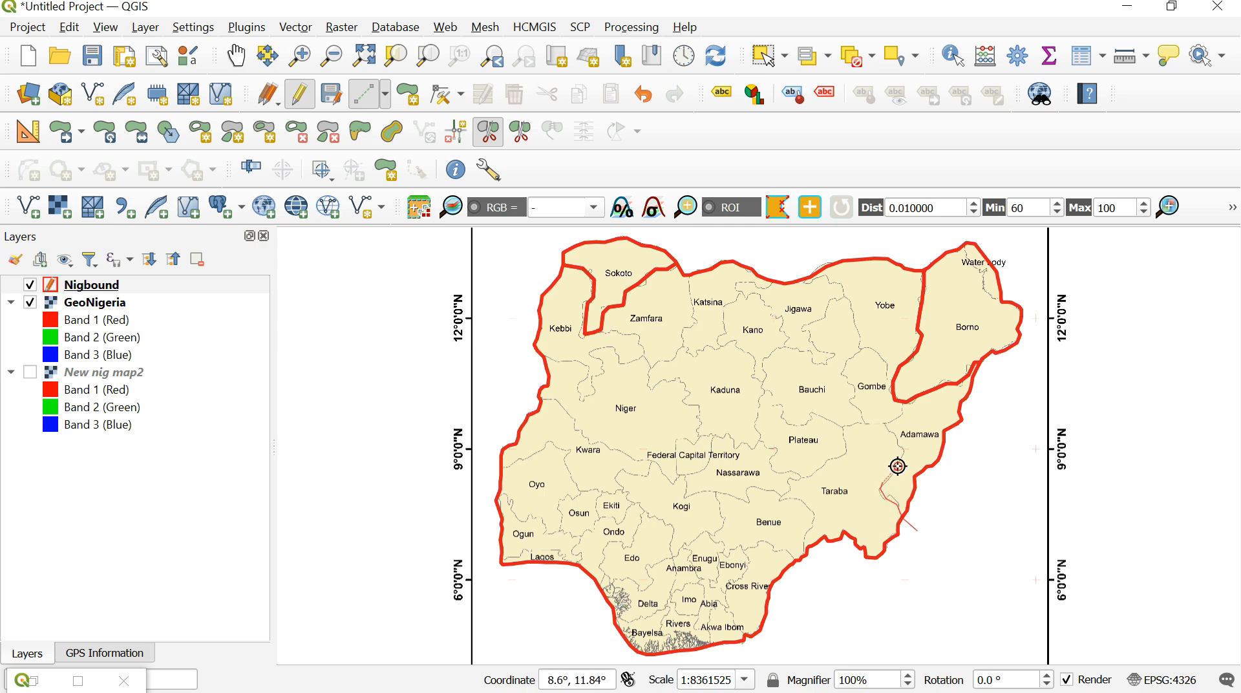
click(902, 448)
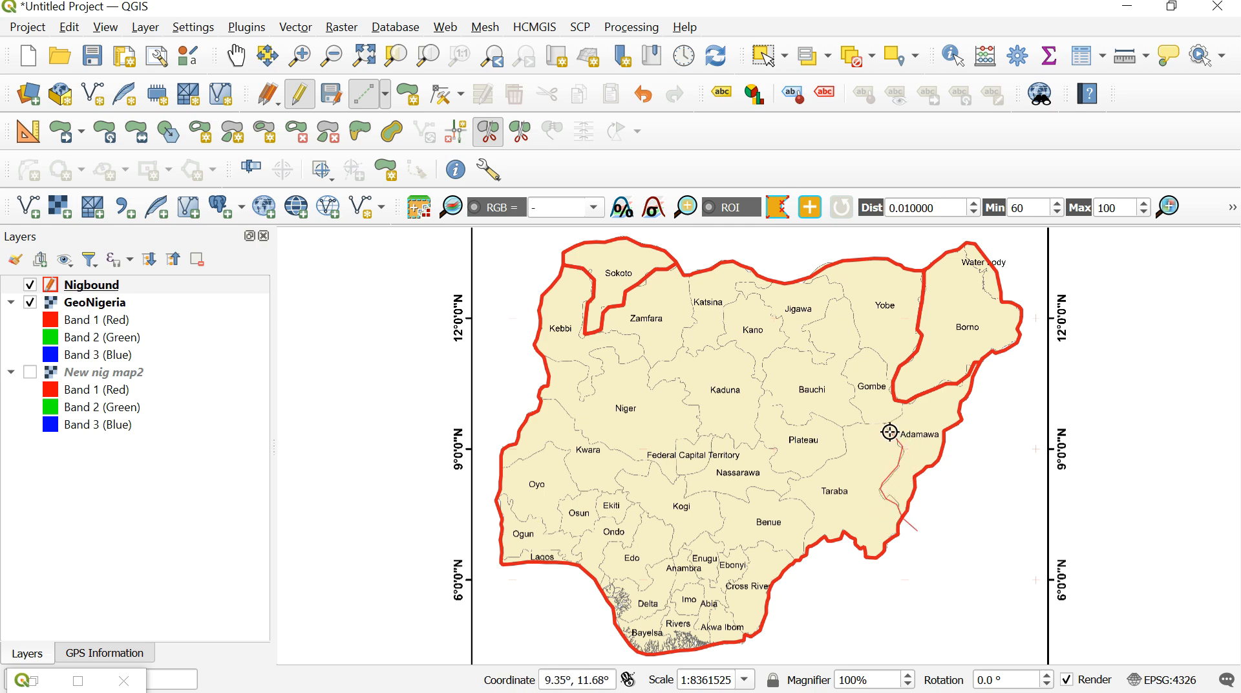
click(885, 422)
click(902, 406)
click(904, 397)
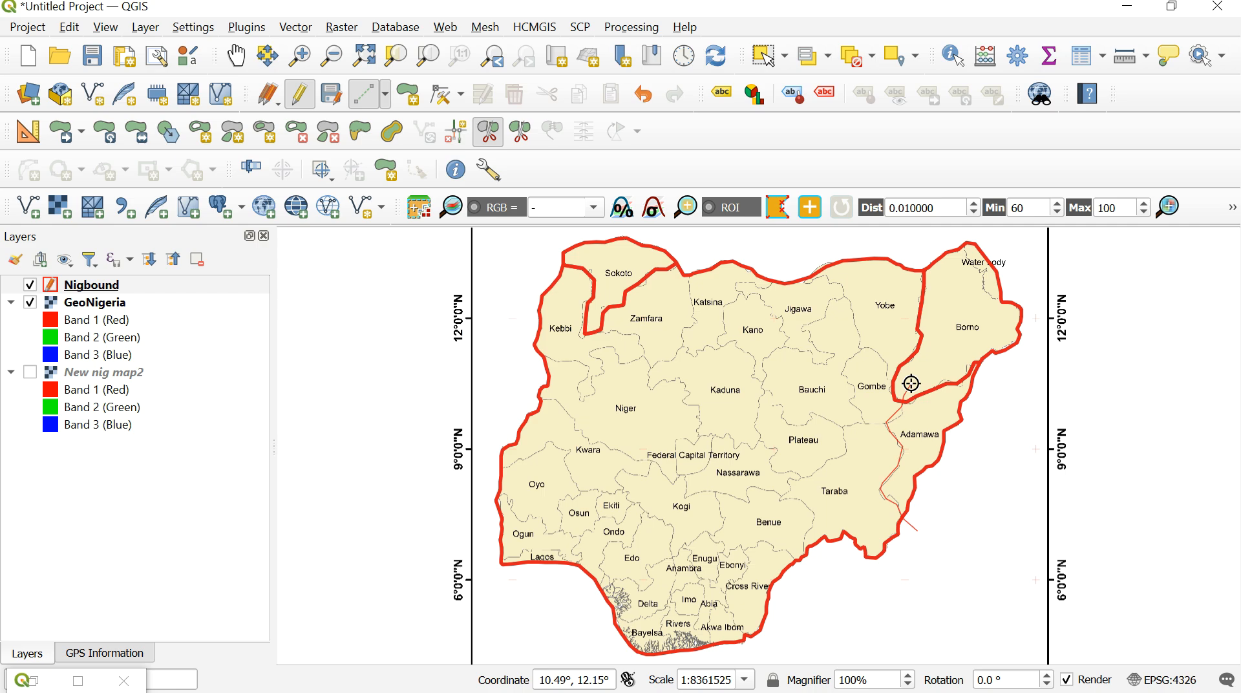
right_click(911, 383)
- Split off Zamfara, tracing from the northern national border down its Katsina boundary and around its southern edge to the Sokoto polygon
click(688, 274)
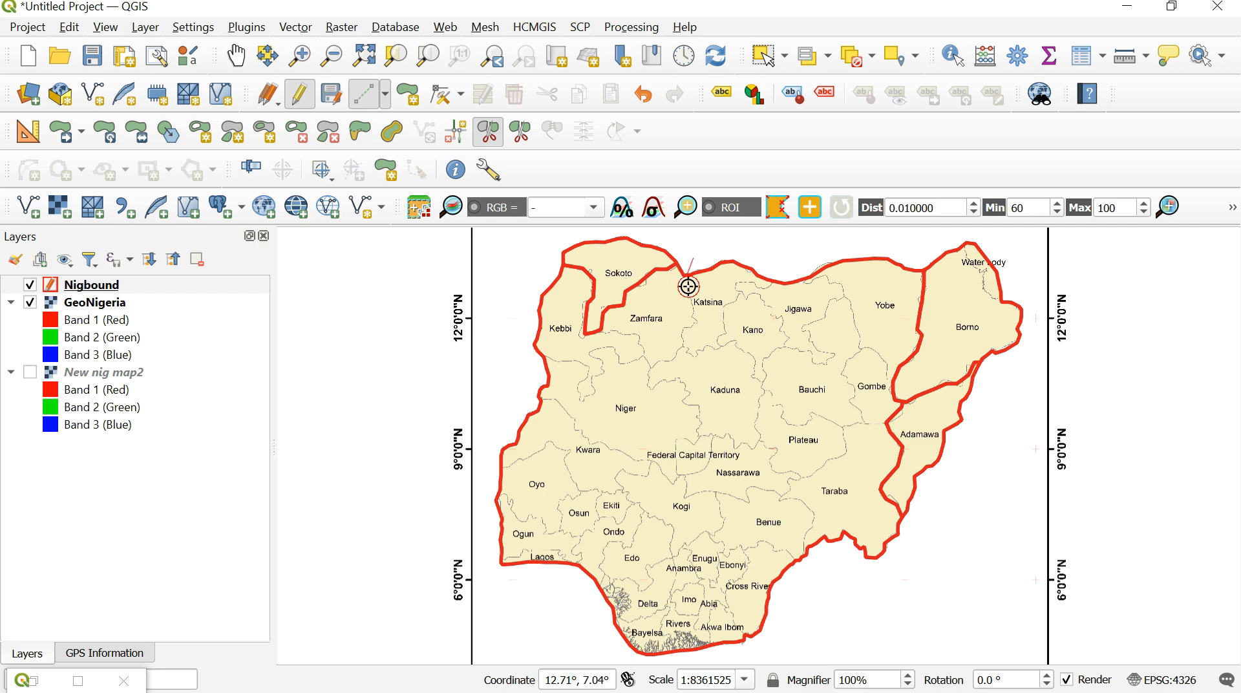
click(693, 305)
click(692, 326)
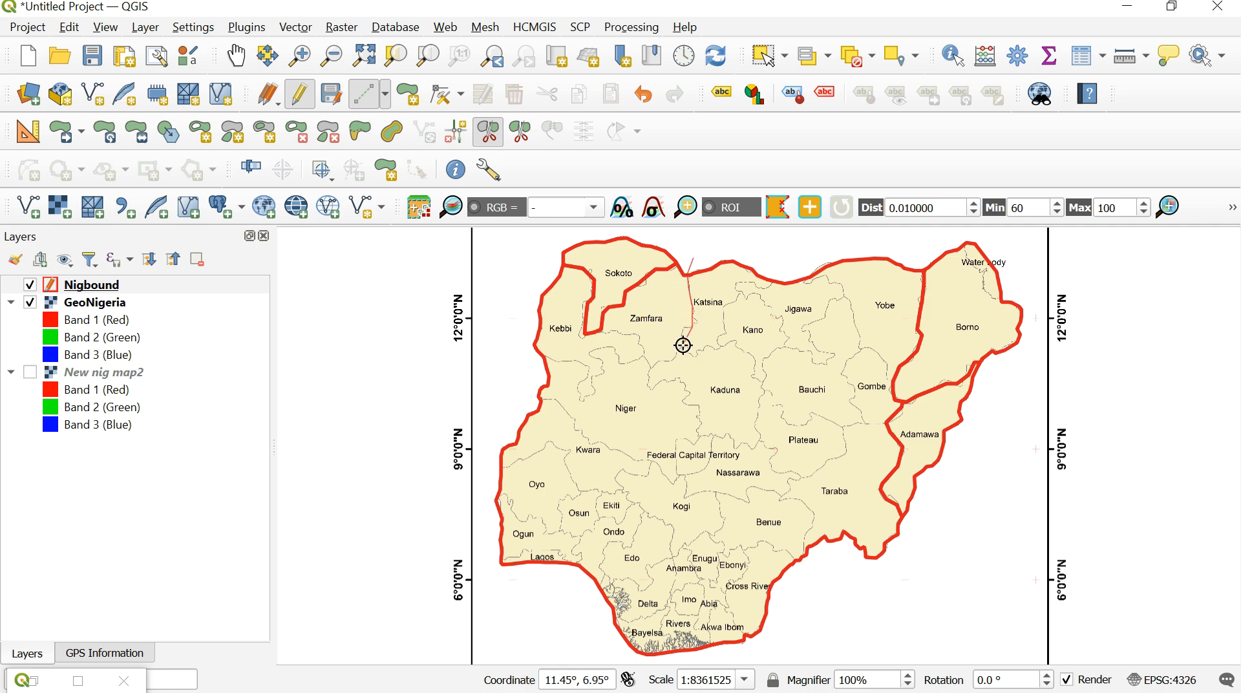
click(676, 357)
click(653, 370)
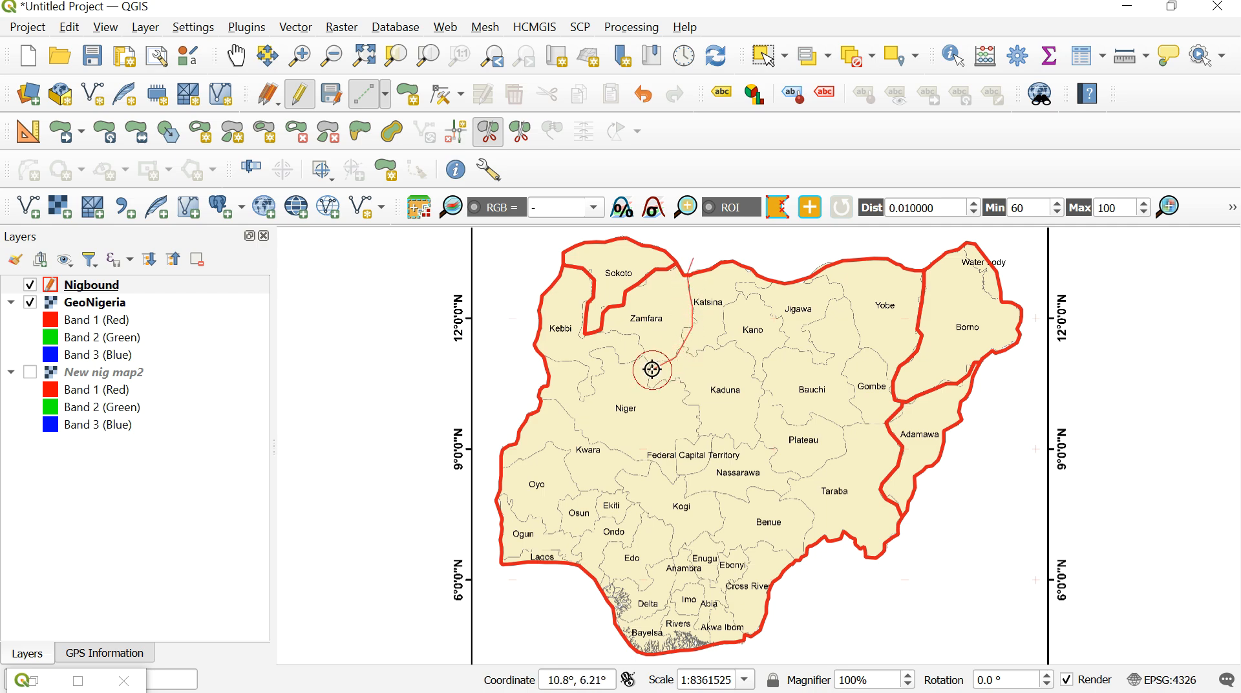
click(611, 336)
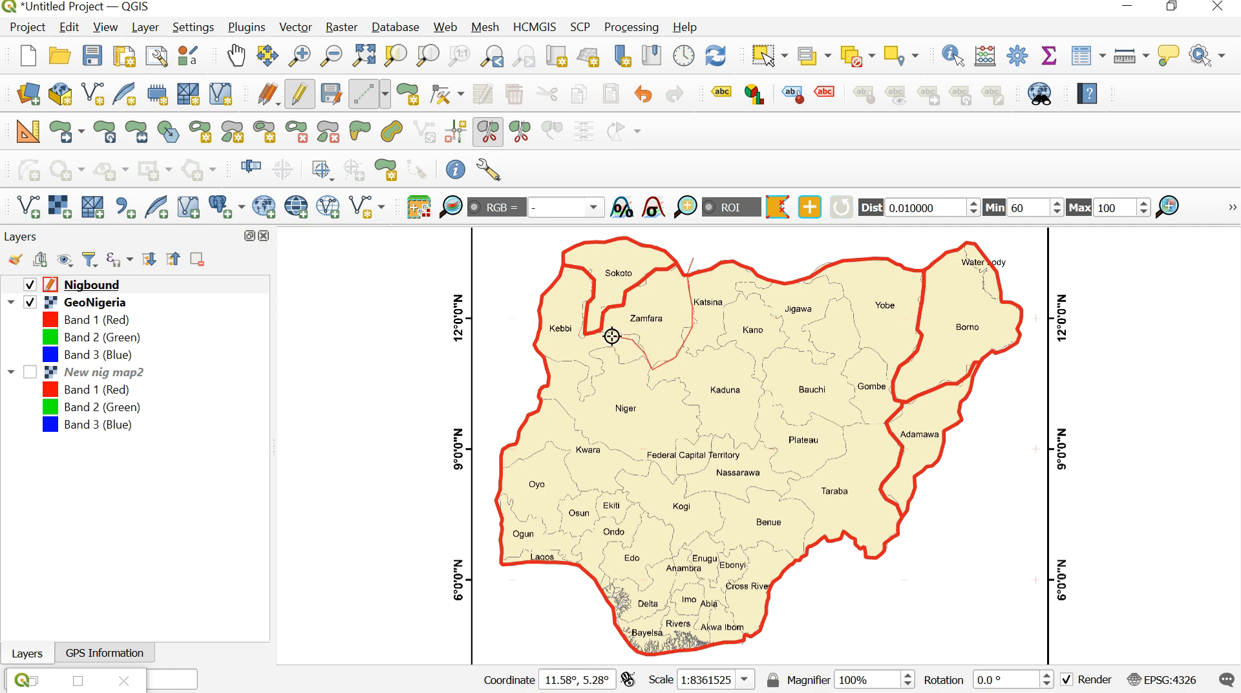
click(603, 331)
click(594, 321)
right_click(593, 321)
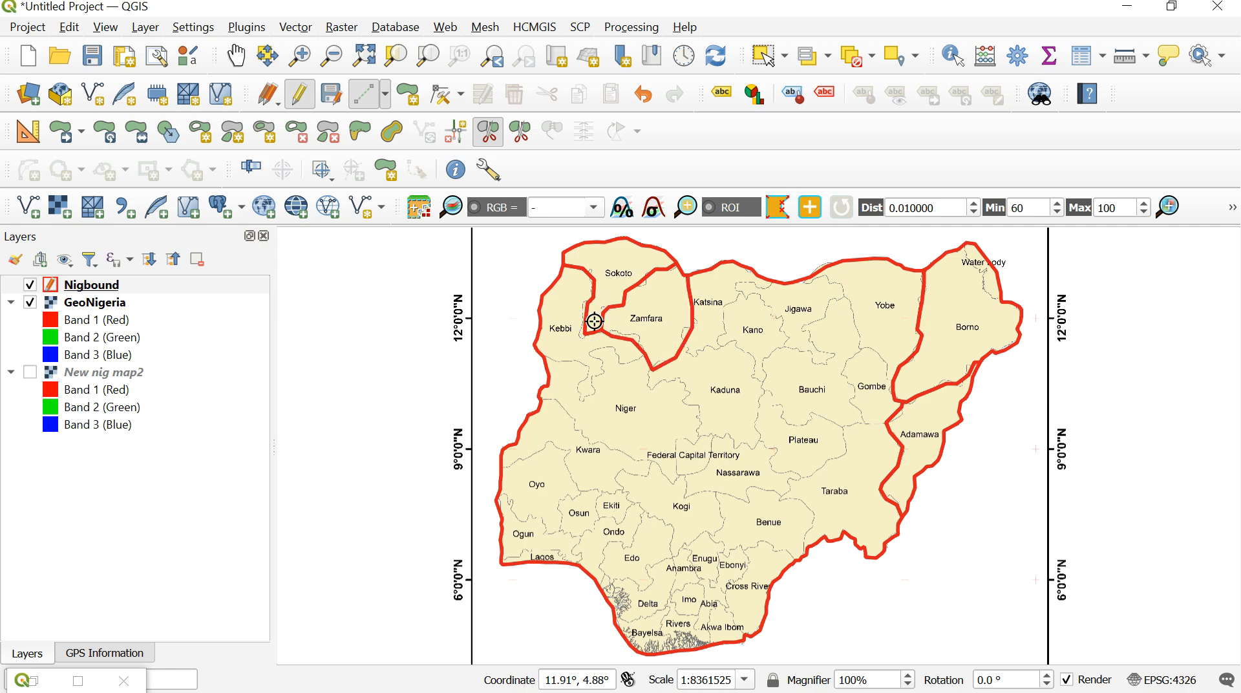